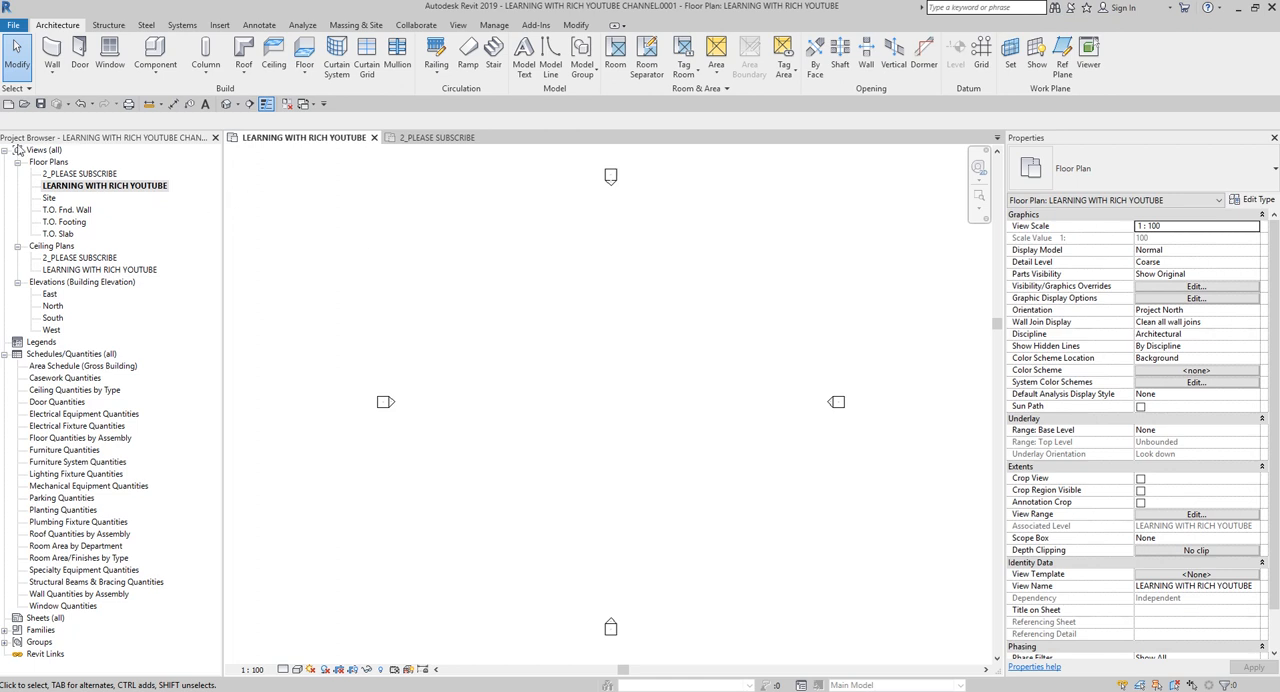
Create a new project from the Electrical-Default_Metric.rte template in the US Metric folder.
left_click(9, 105)
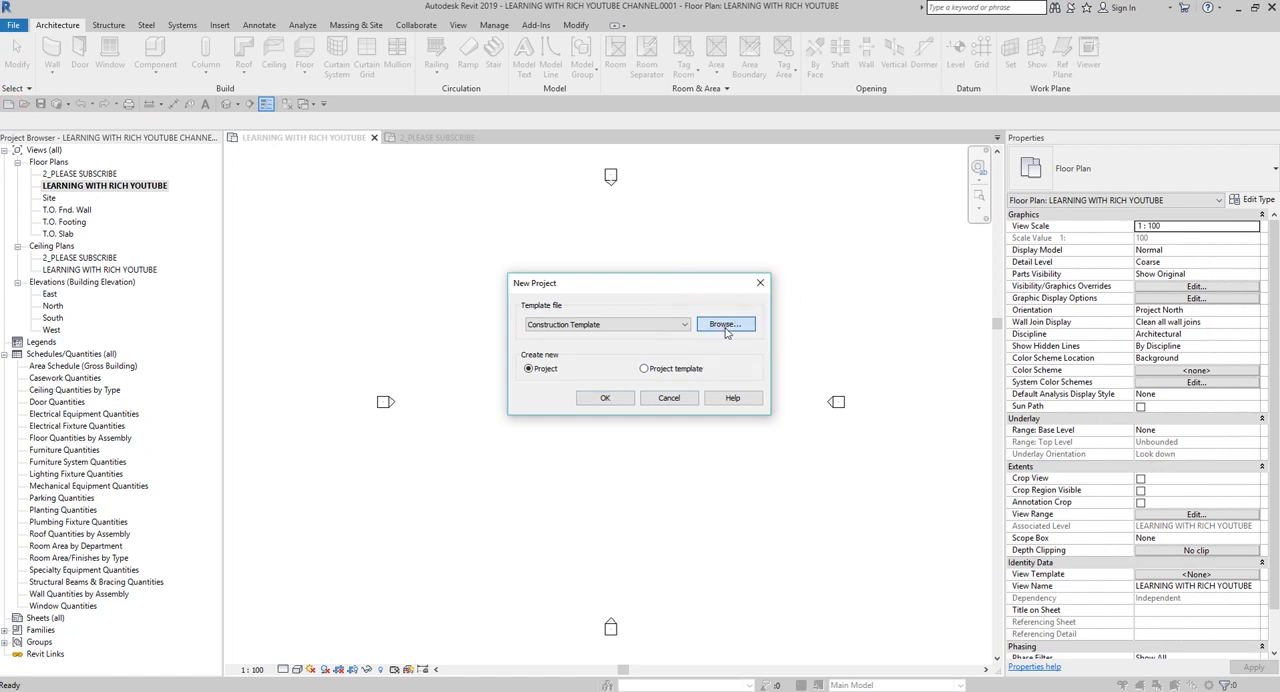
left_click(726, 325)
left_click(525, 300)
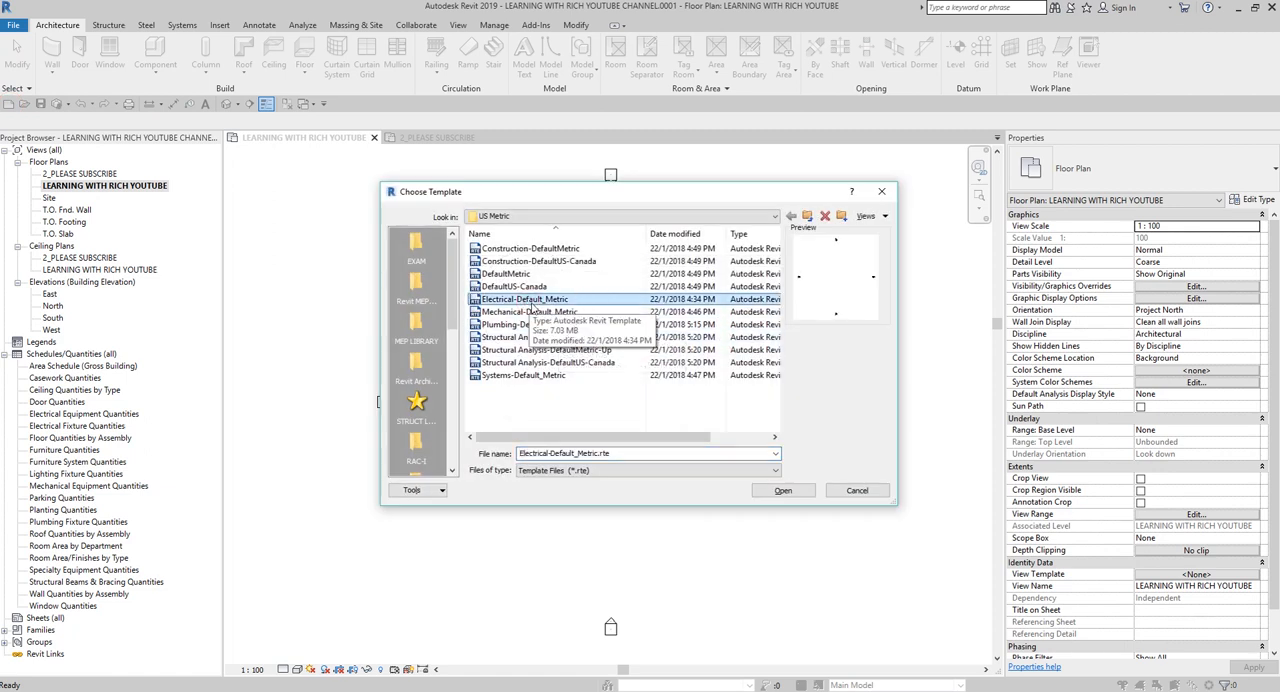
left_click(515, 377)
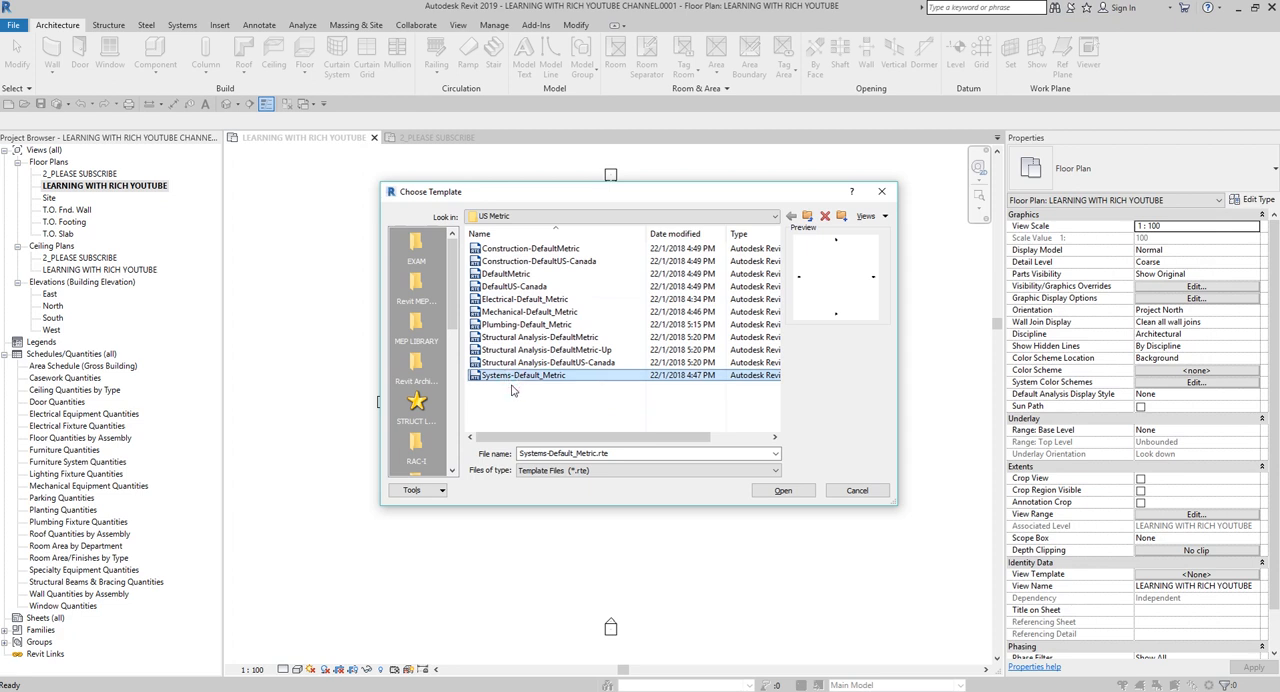
left_click(511, 390)
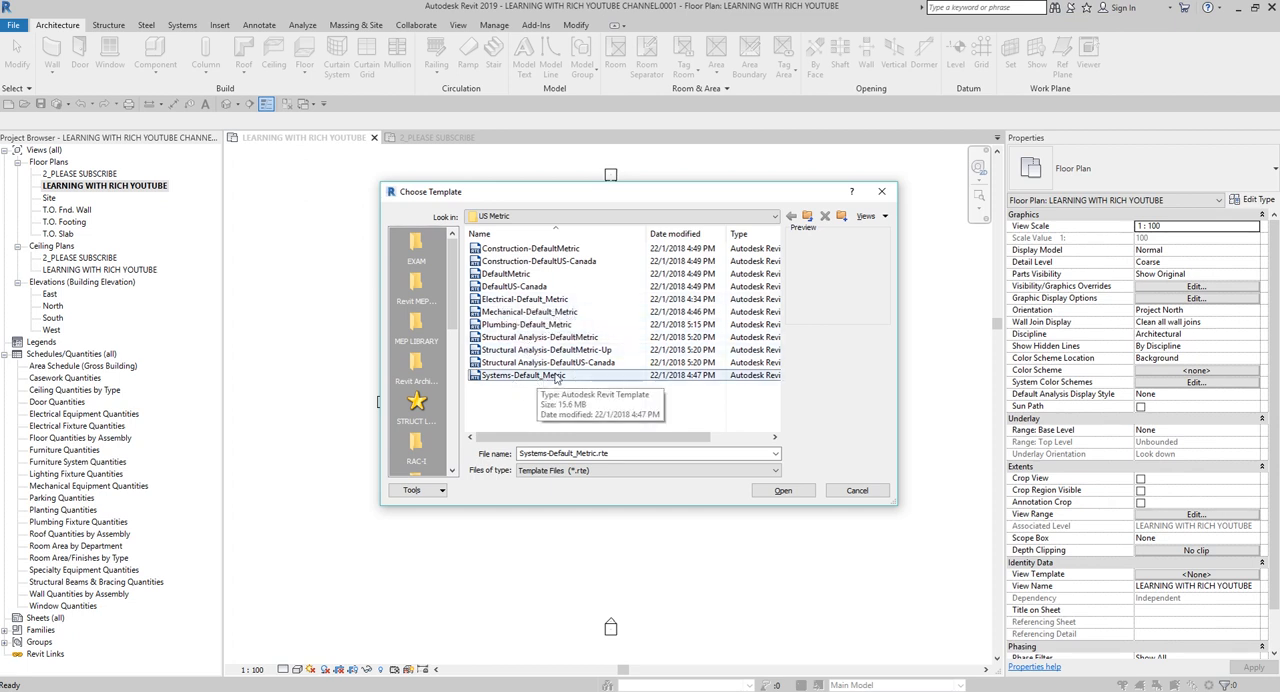
left_click(511, 300)
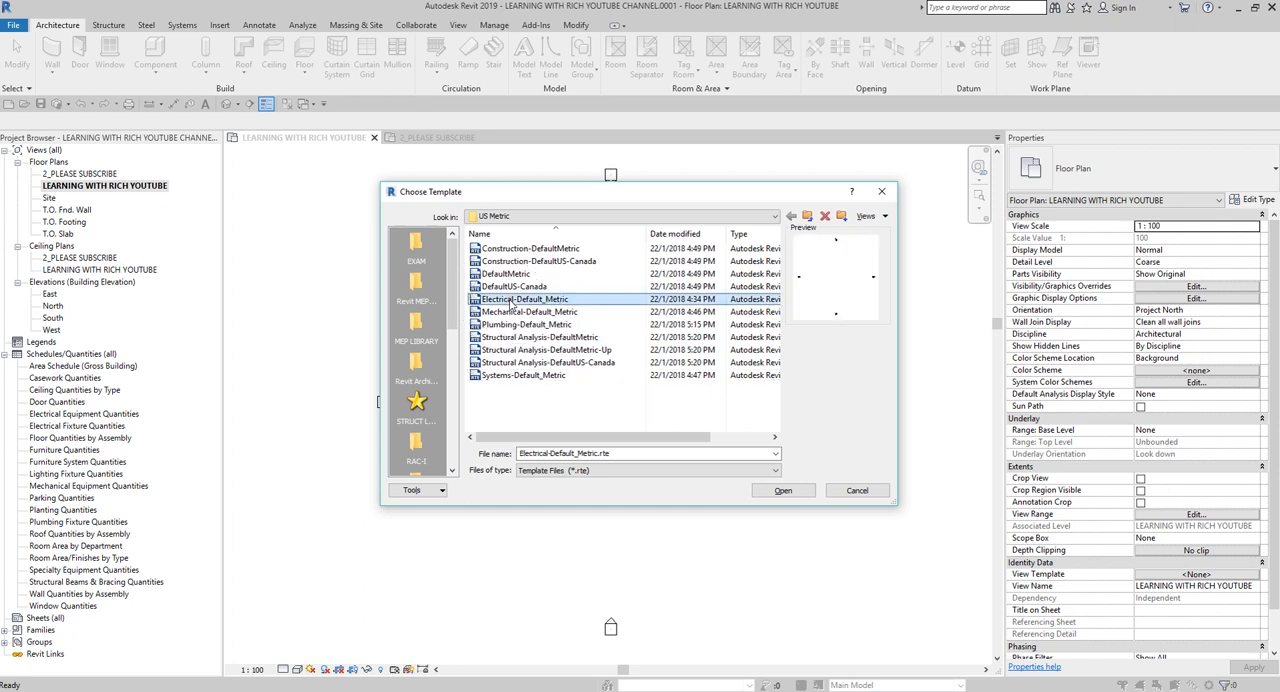
left_click(770, 490)
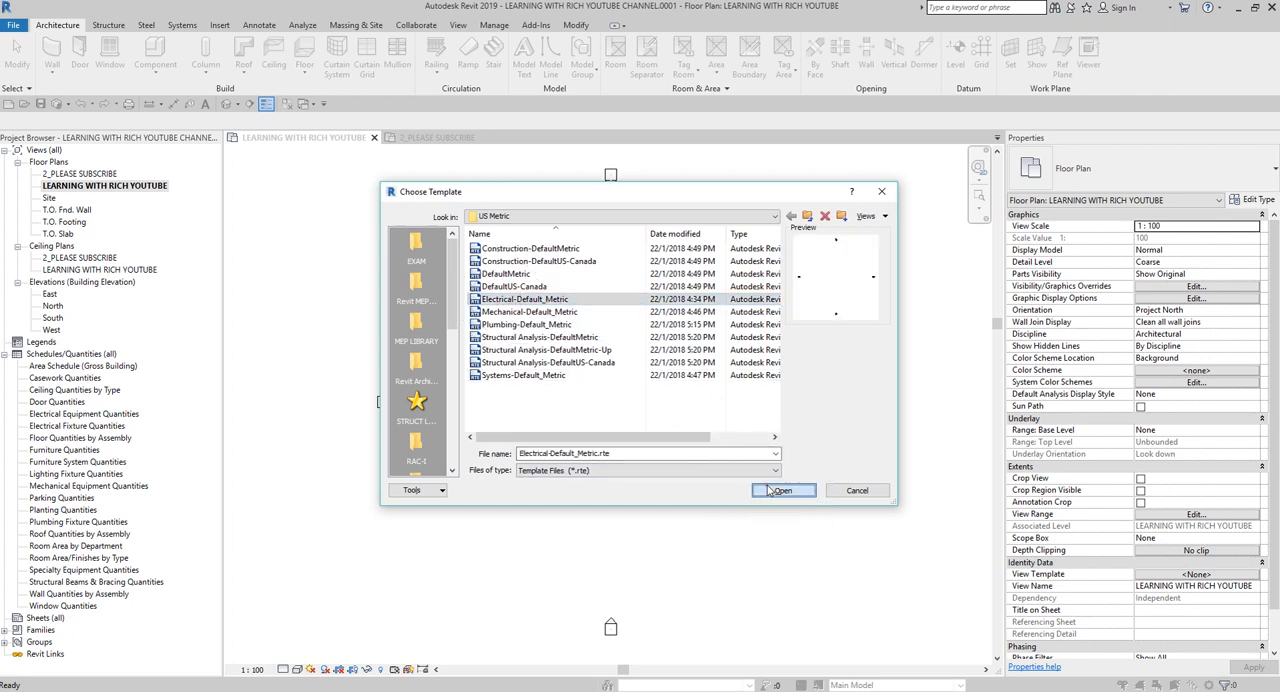
left_click(604, 398)
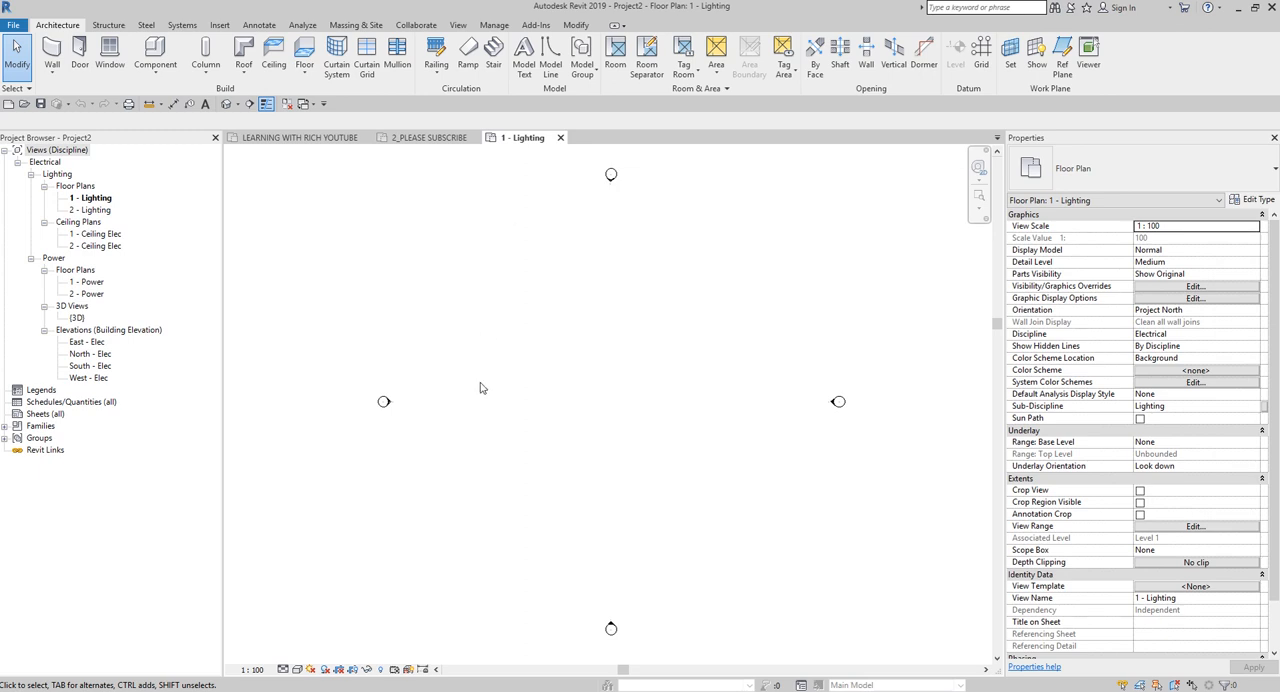
Draw an arc wire of type XHHW in the middle of the 1 - Lighting floor plan.
left_click(182, 26)
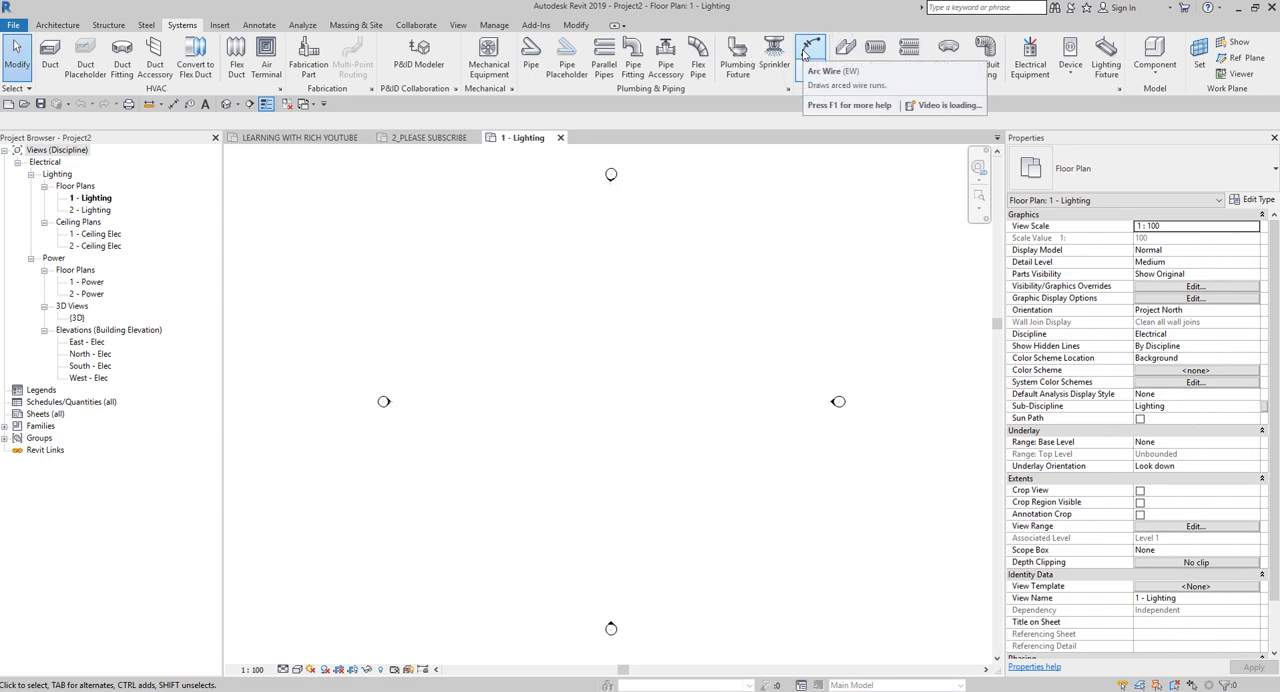
left_click(803, 52)
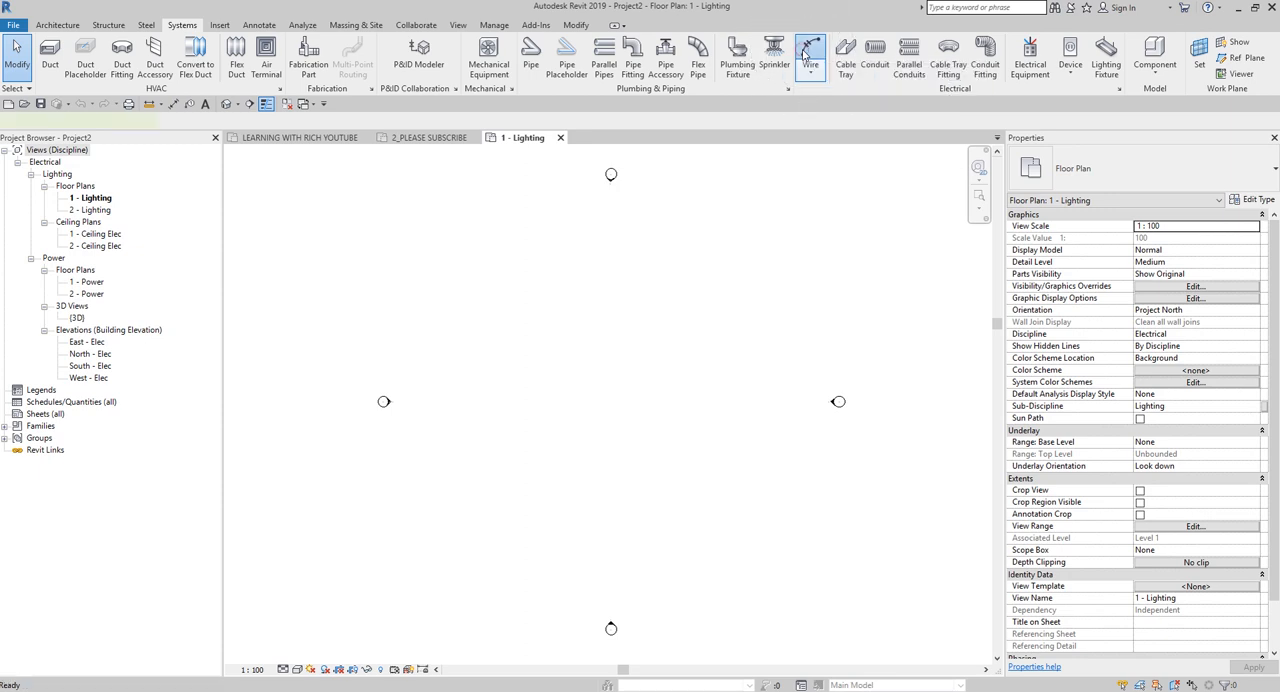
left_click(528, 386)
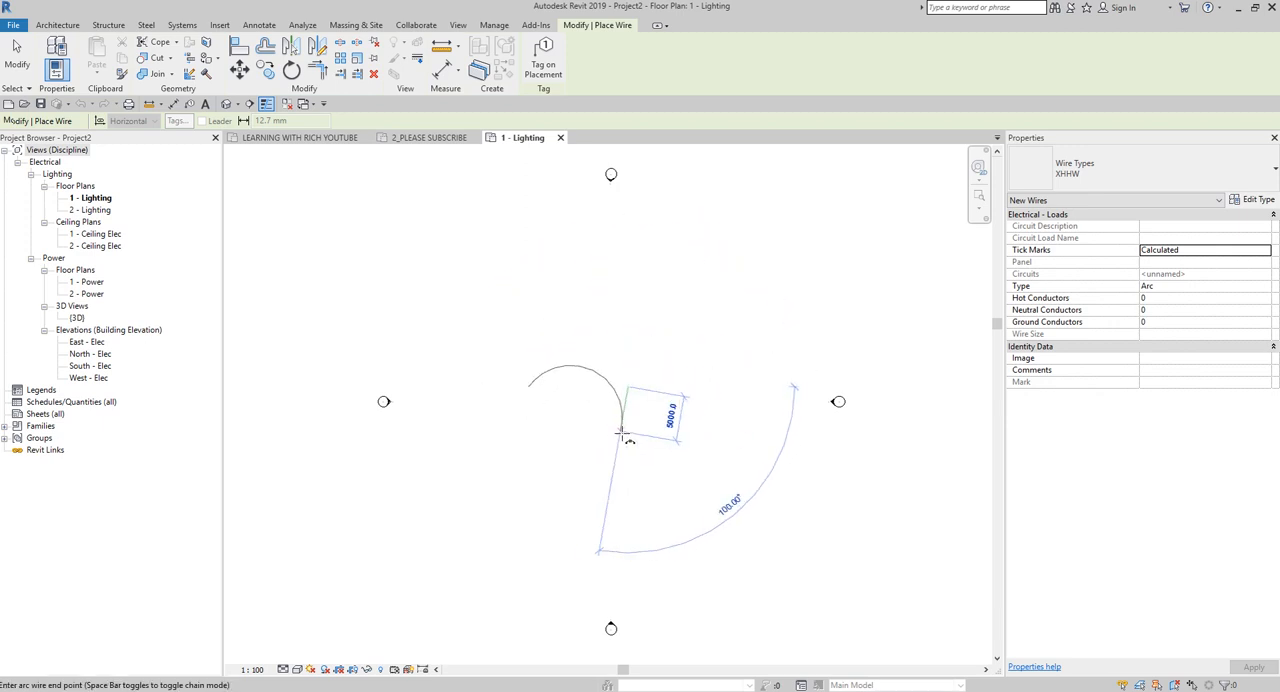
left_click(628, 438)
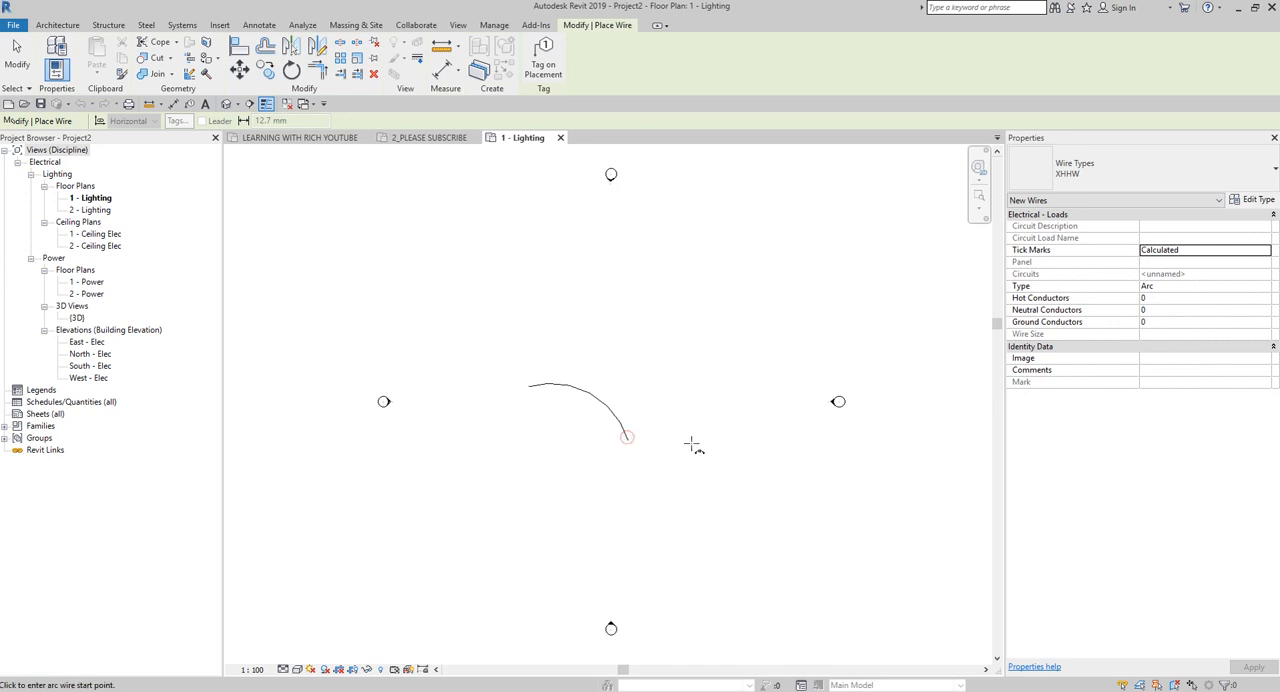
scroll(604, 457, "up", 4)
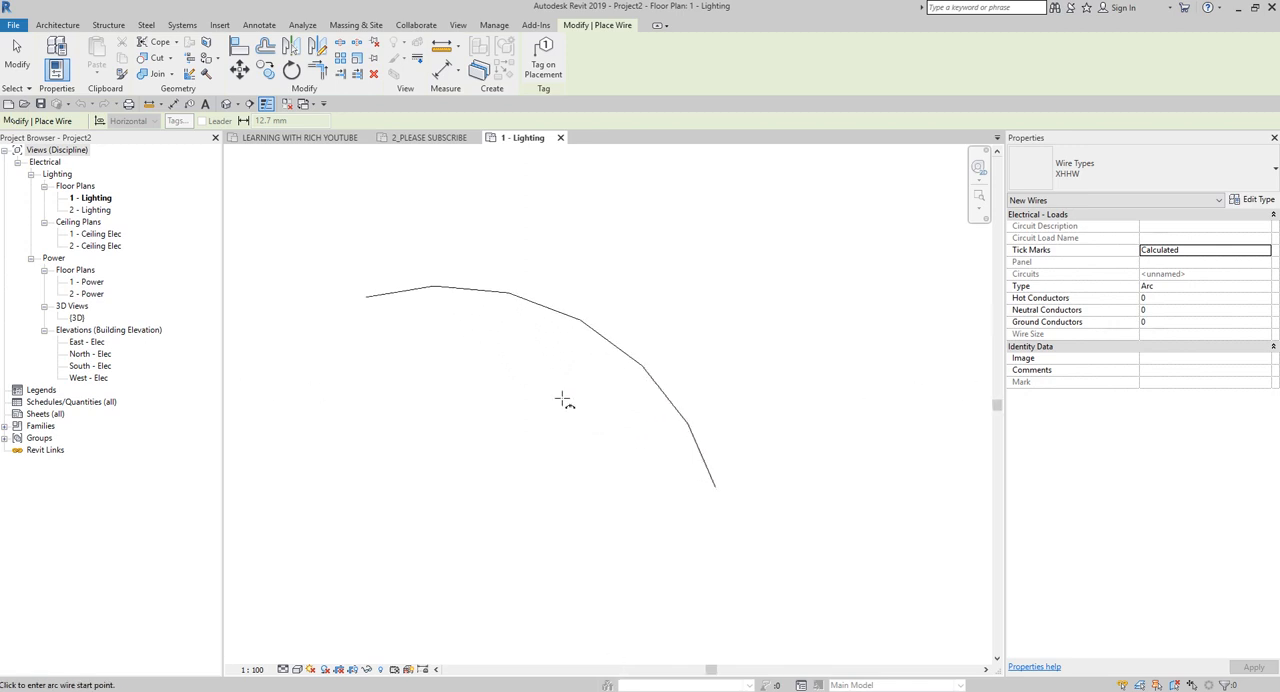
left_click(17, 50)
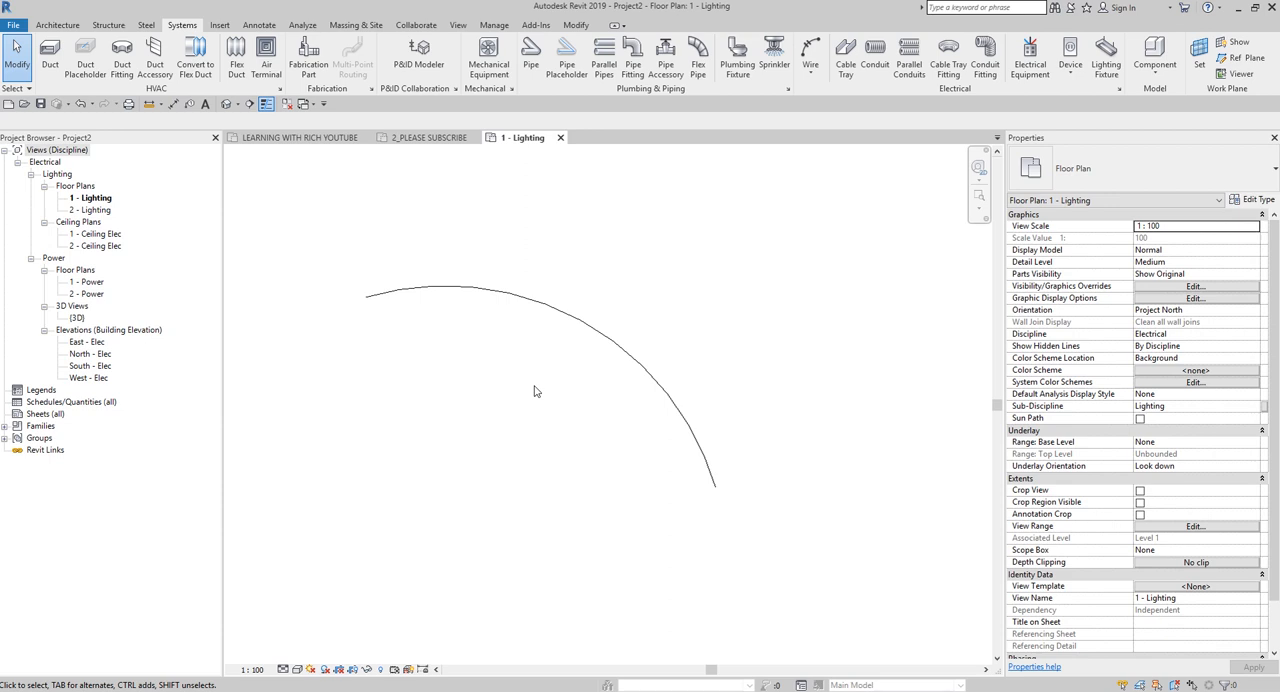
Open the visibility/graphic overrides of the 1 - Lighting plan and expand the Wires model category.
key("v")
key("g")
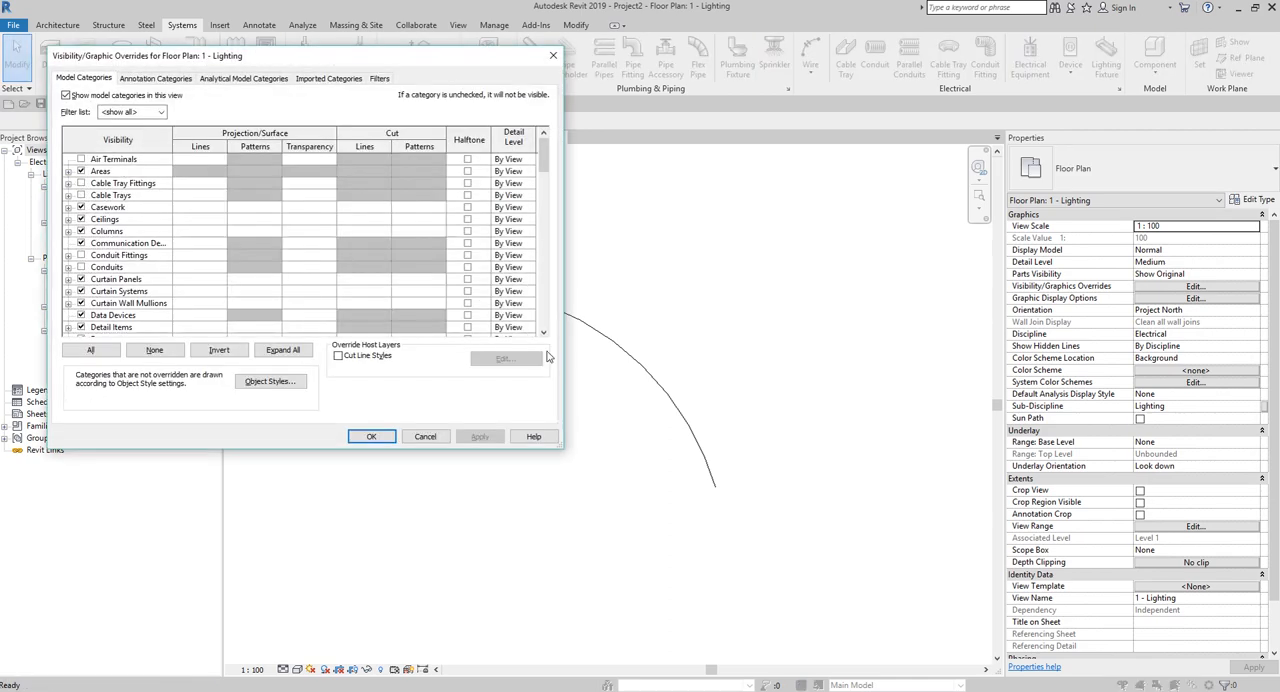
left_click(107, 259)
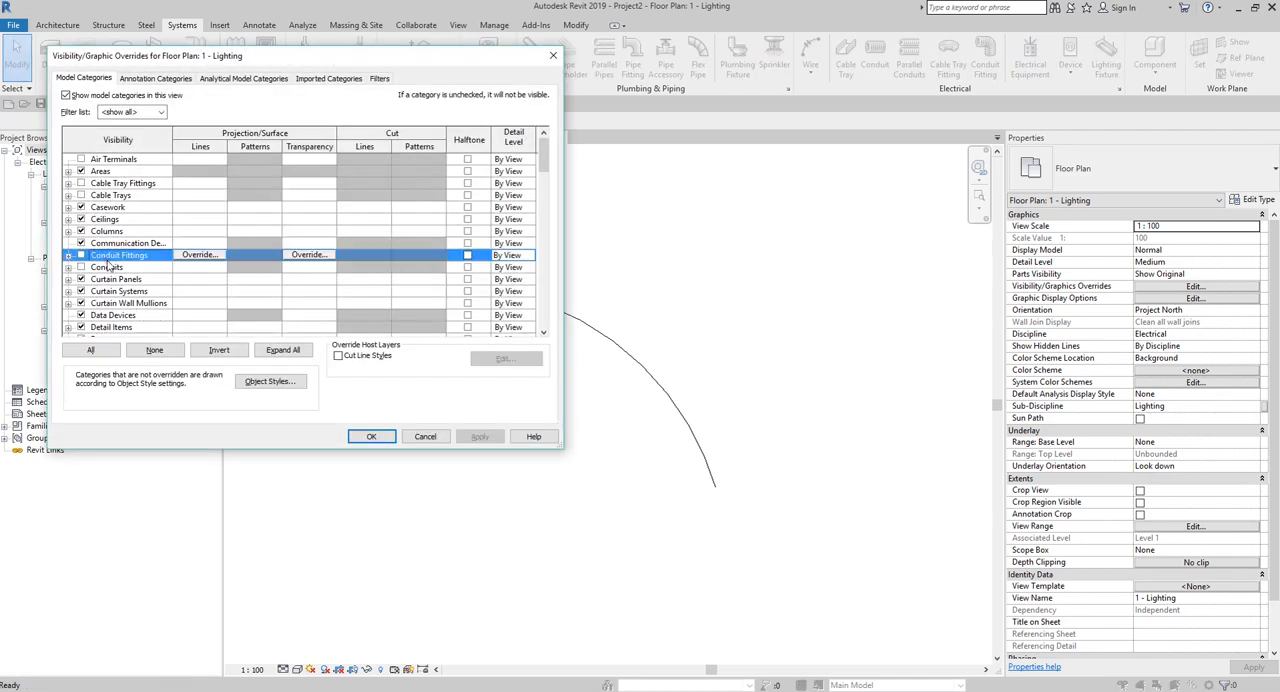
key("w")
scroll(110, 296, "down", 1)
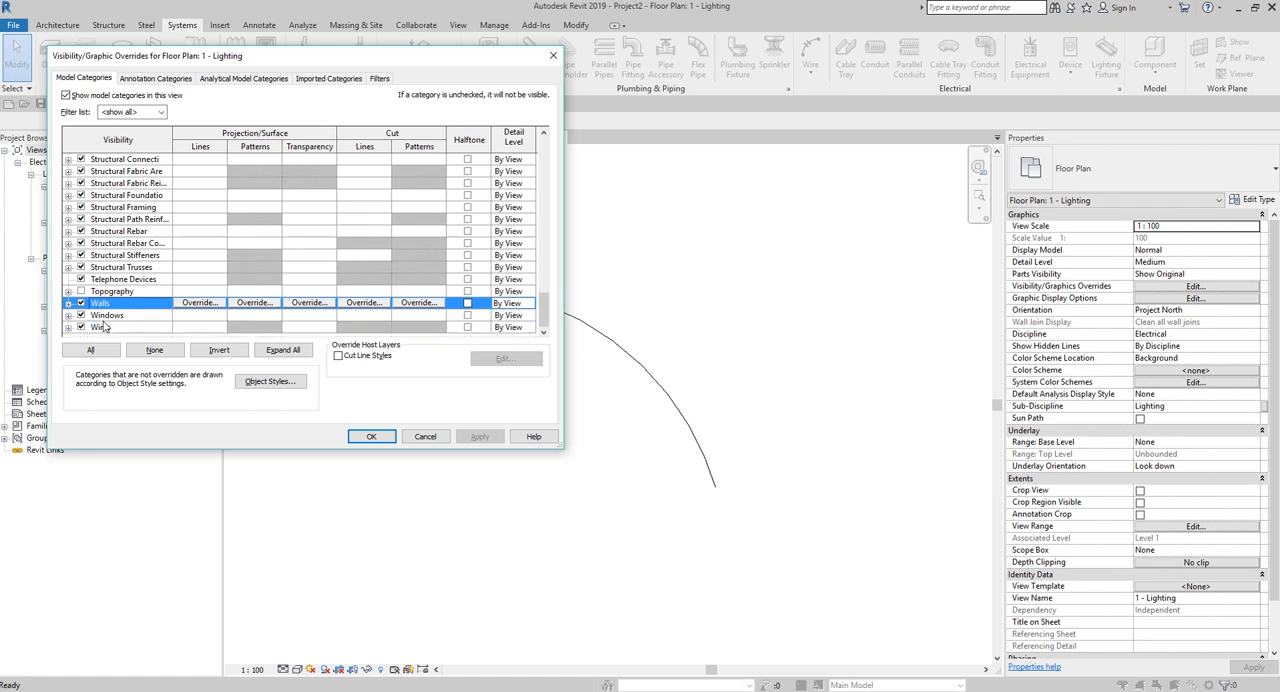
left_click(104, 326)
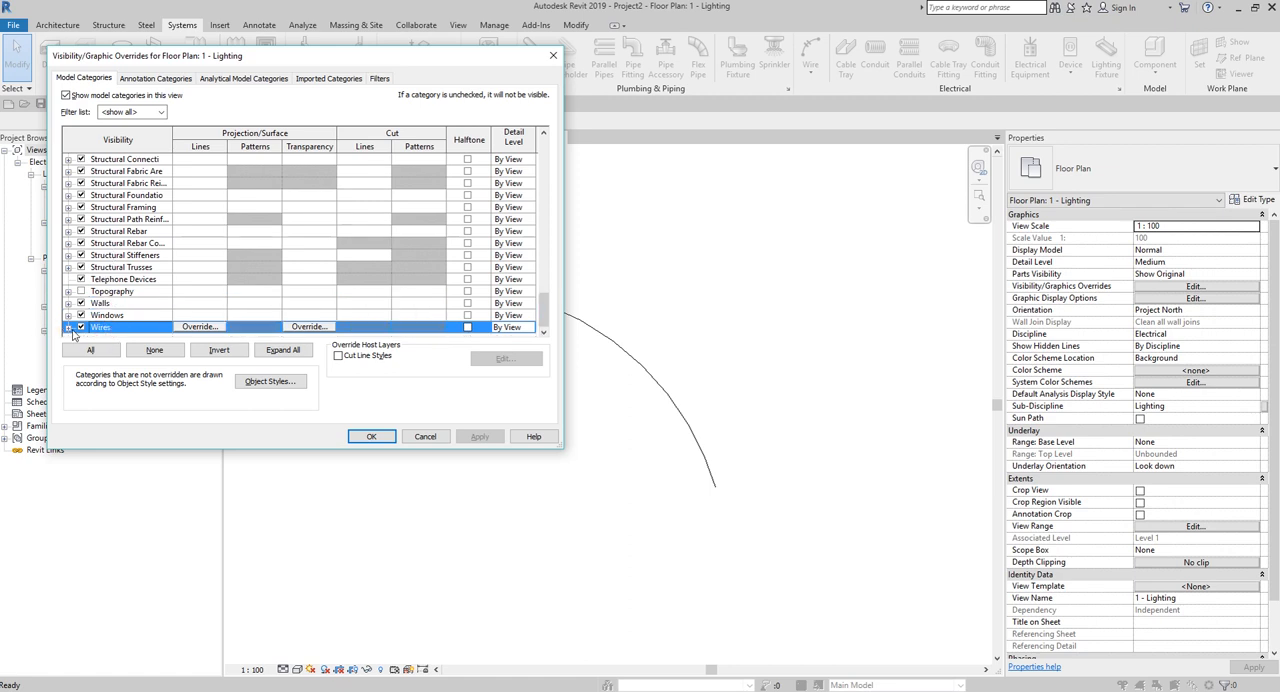
left_click(68, 327)
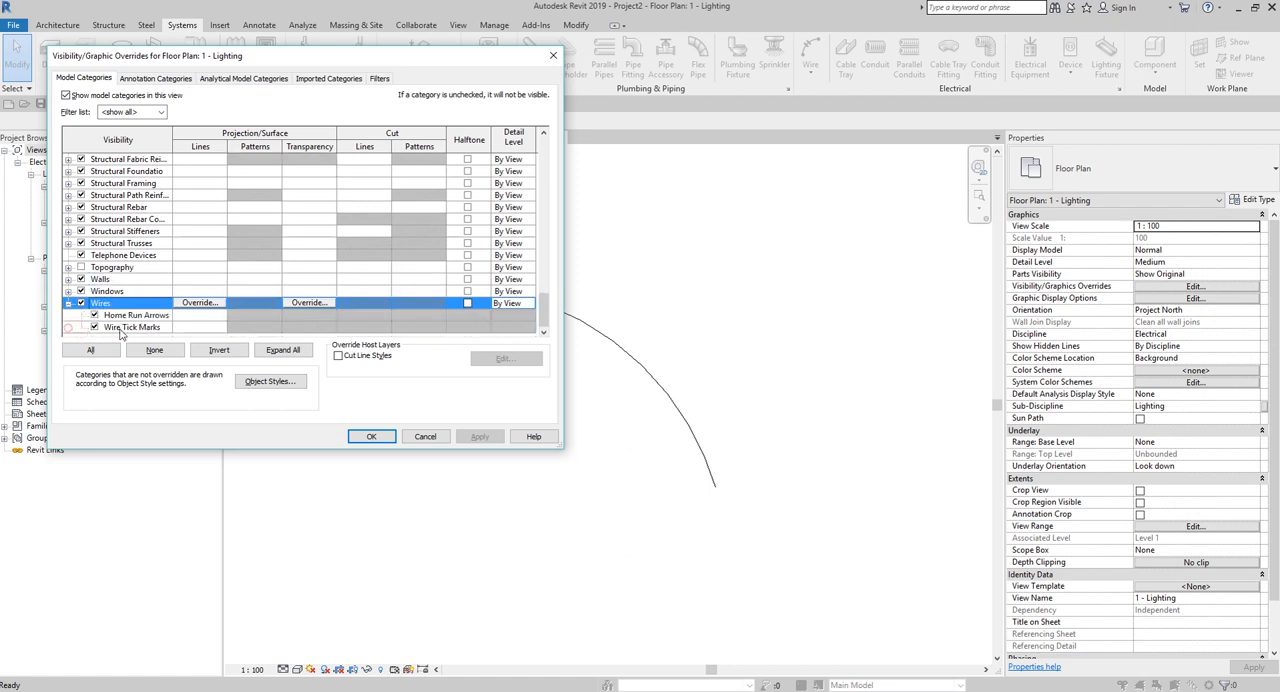
Override the projection line colour of the Wires category with red and apply it to the 1 - Lighting plan.
left_click(195, 304)
left_click(195, 304)
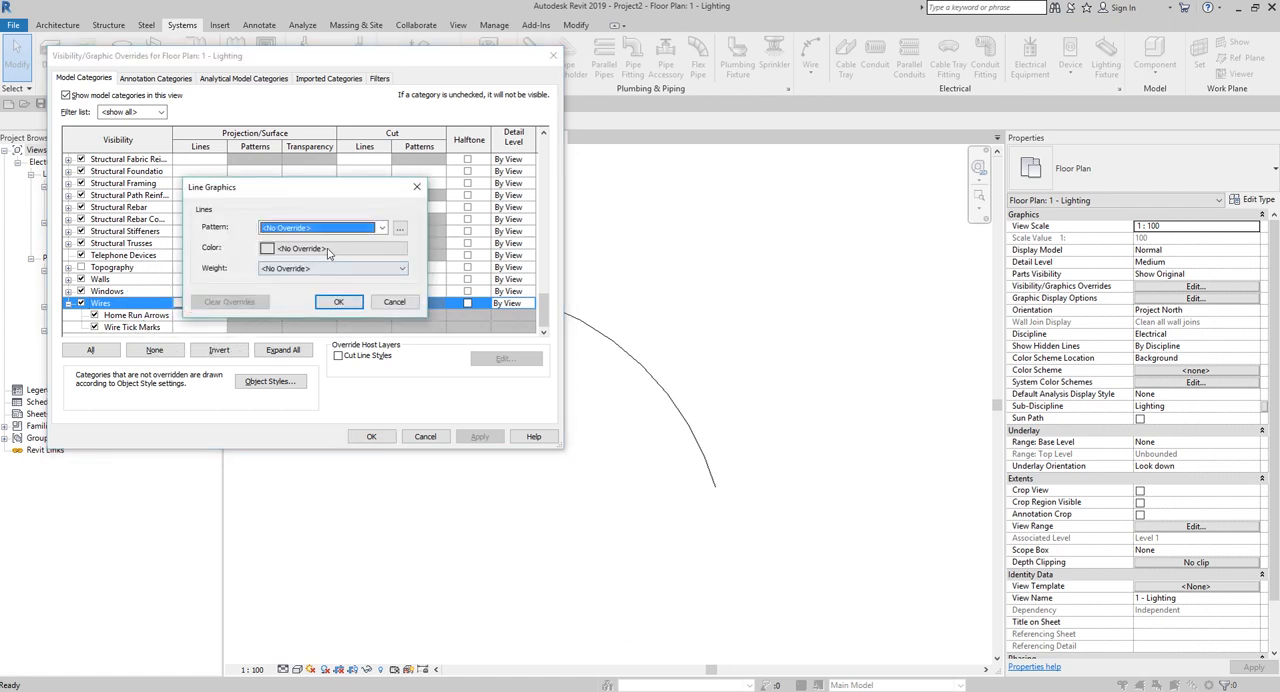
left_click(327, 249)
left_click(183, 264)
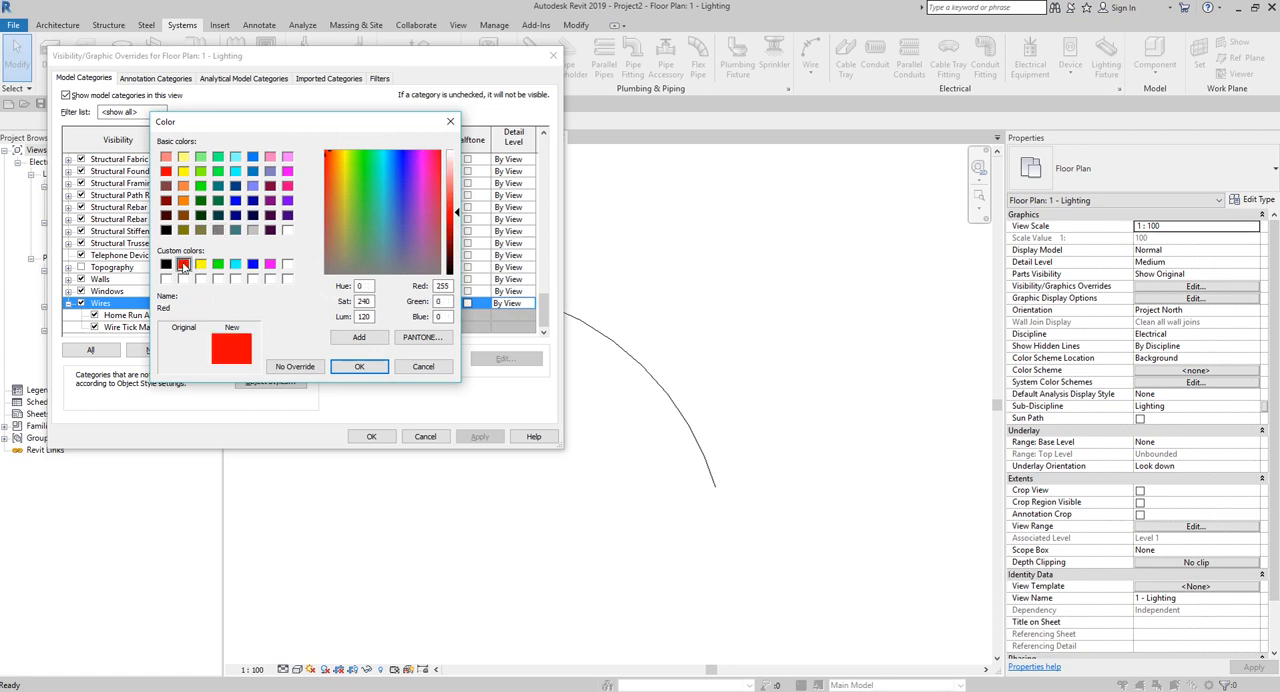
left_click(356, 367)
left_click(338, 304)
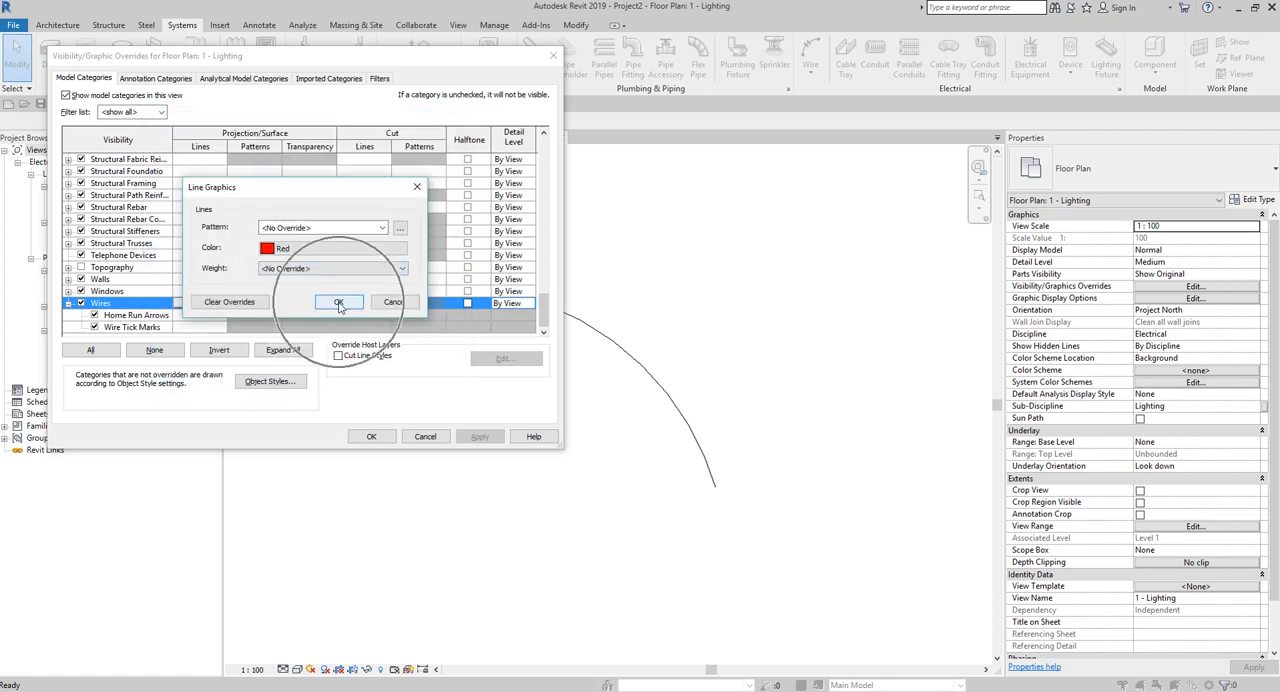
left_click(371, 436)
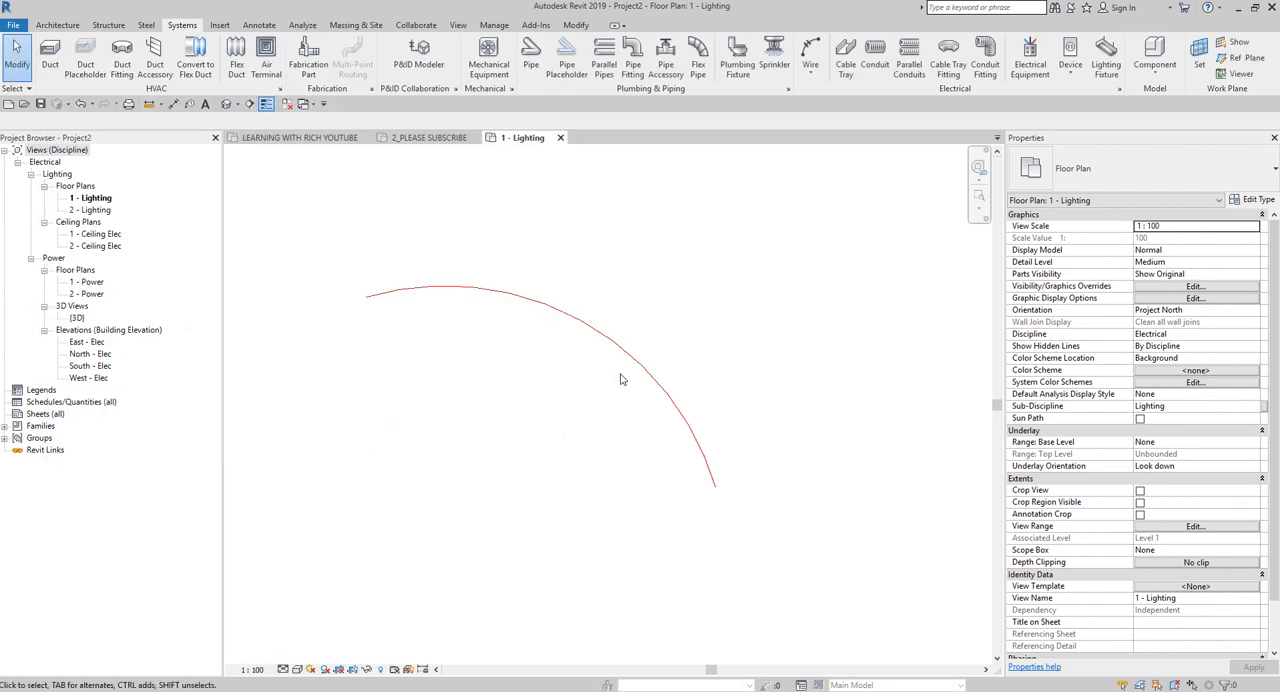
scroll(575, 367, "up", 2)
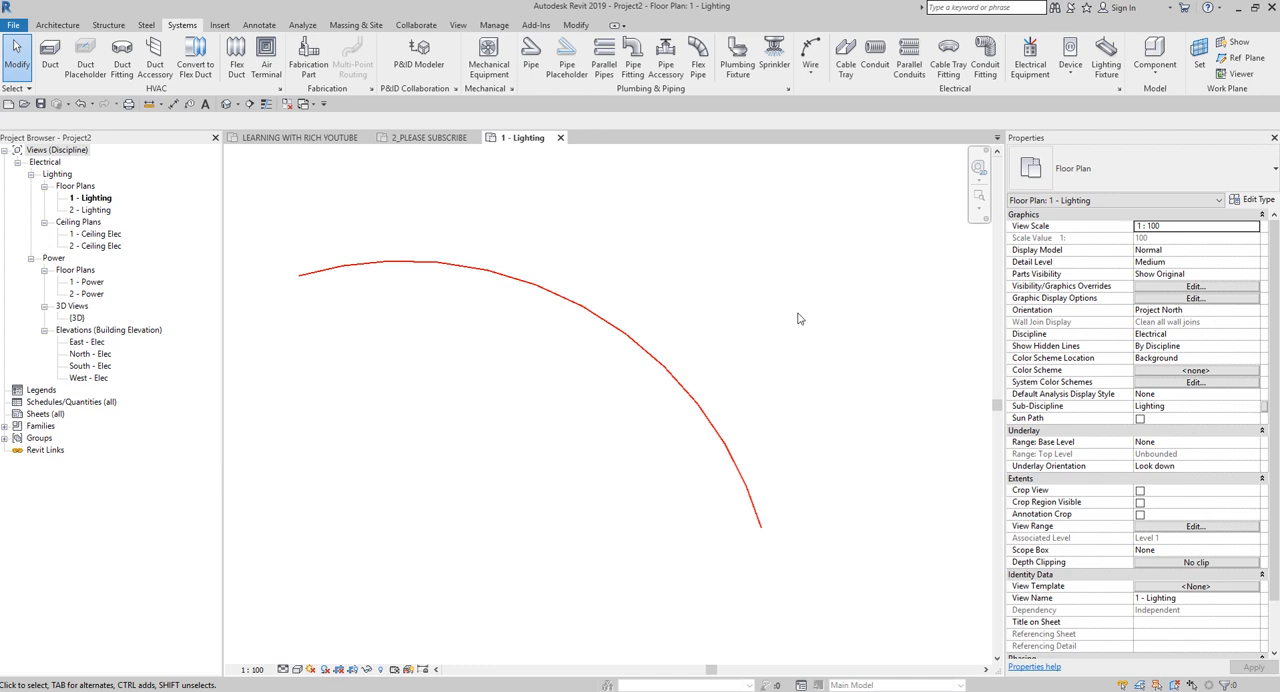
Draw a second XHHW arc wire between the first wire and the east elevation marker, and inspect its colour.
left_click(810, 50)
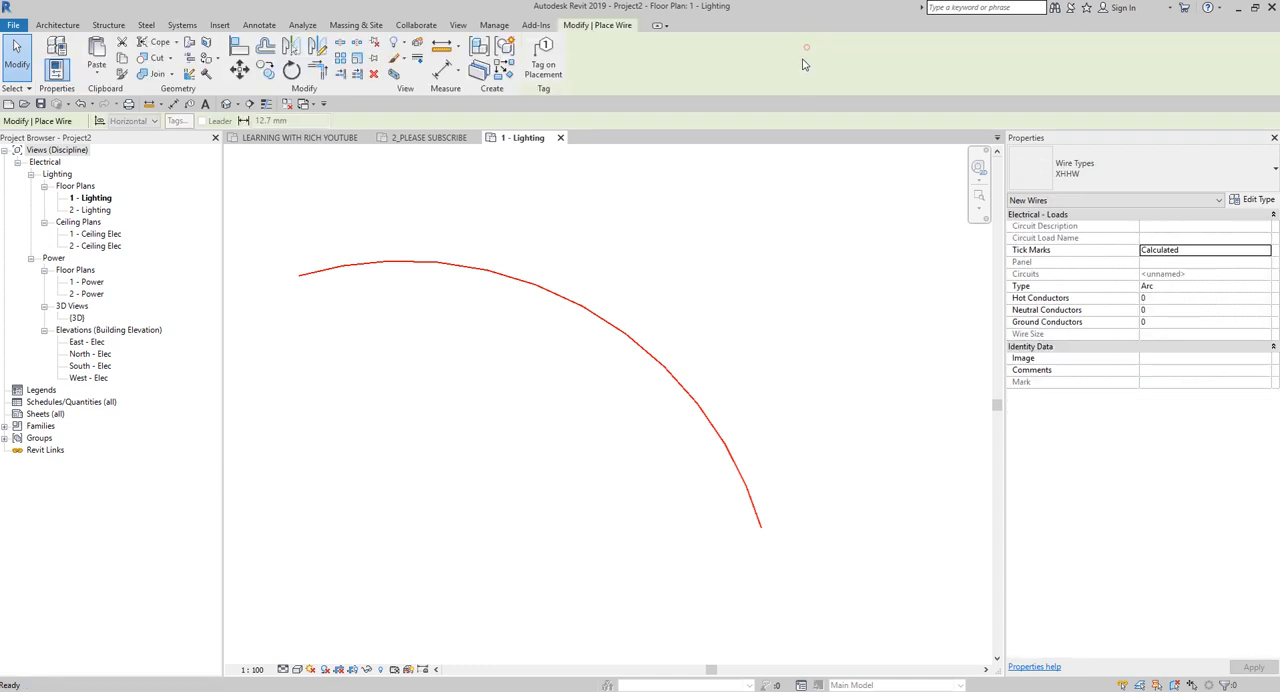
scroll(628, 363, "down", 4)
left_click(579, 345)
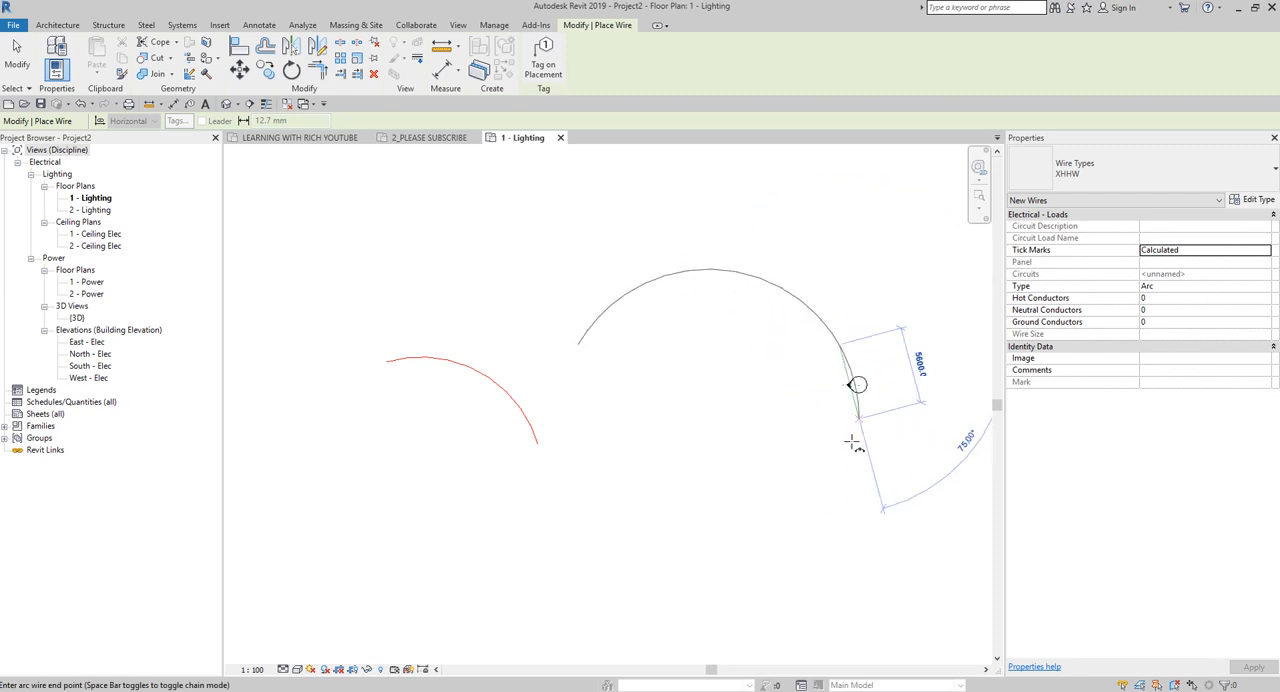
left_click(808, 374)
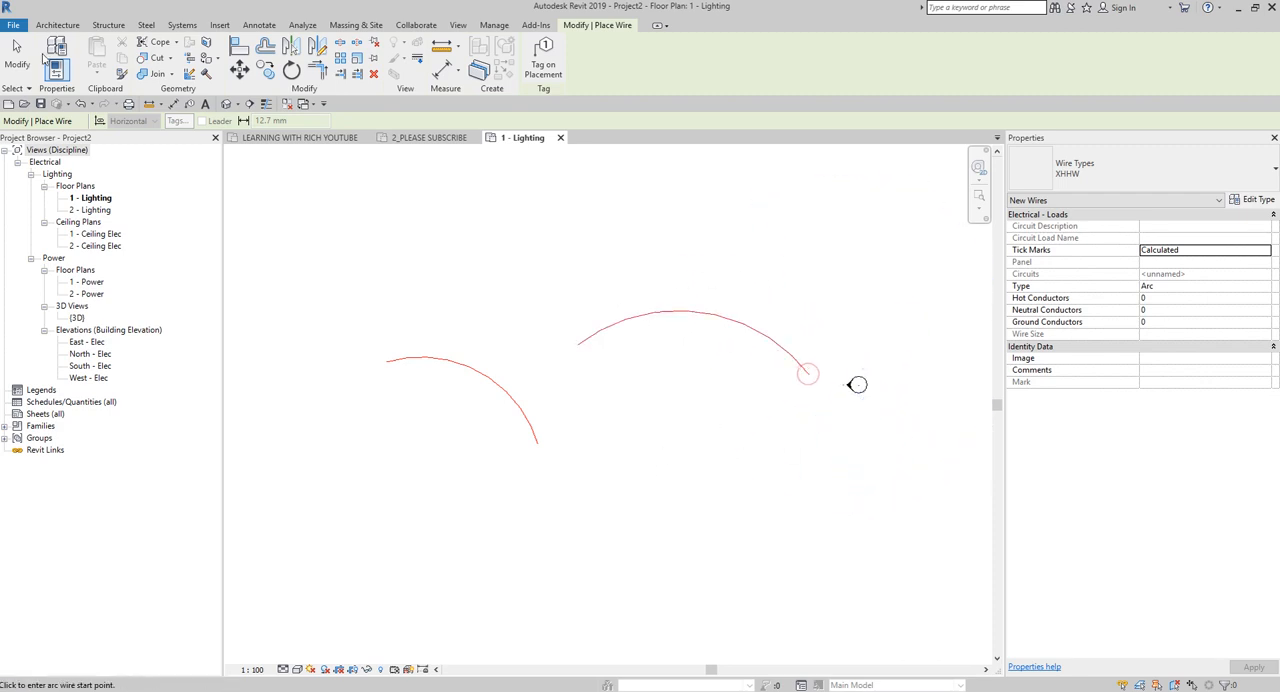
key("Escape")
key("Escape")
scroll(651, 428, "up", 2)
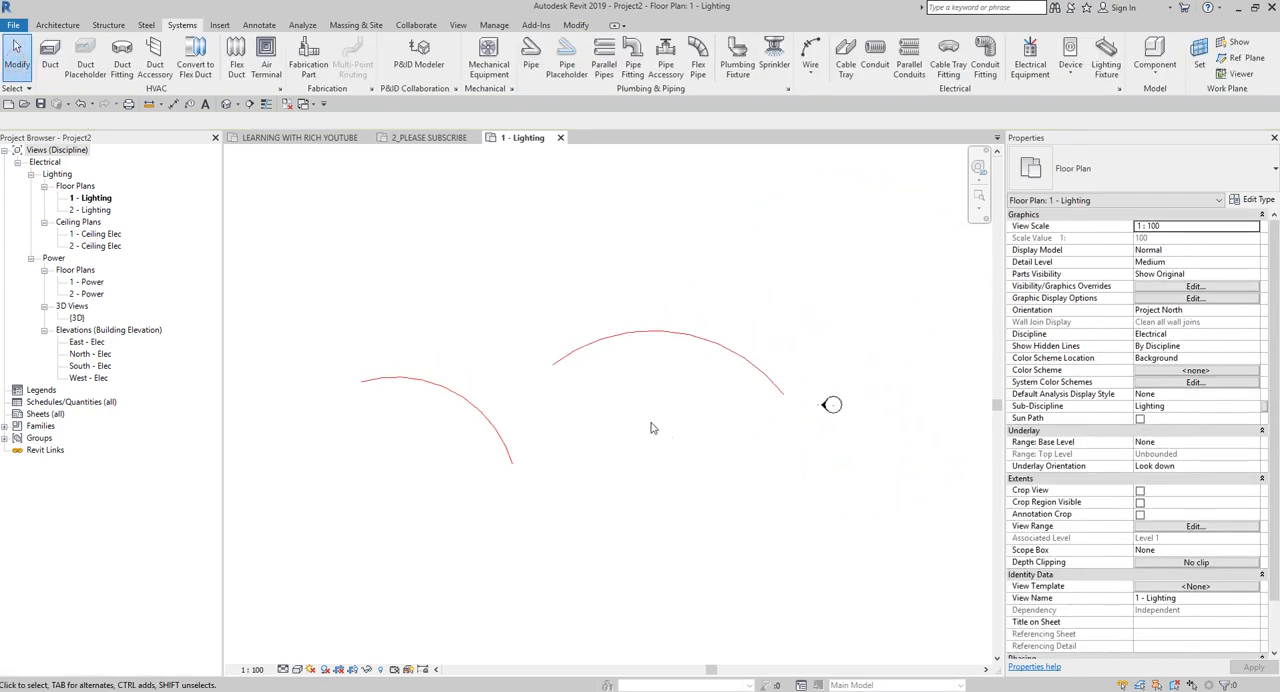
scroll(540, 406, "up", 2)
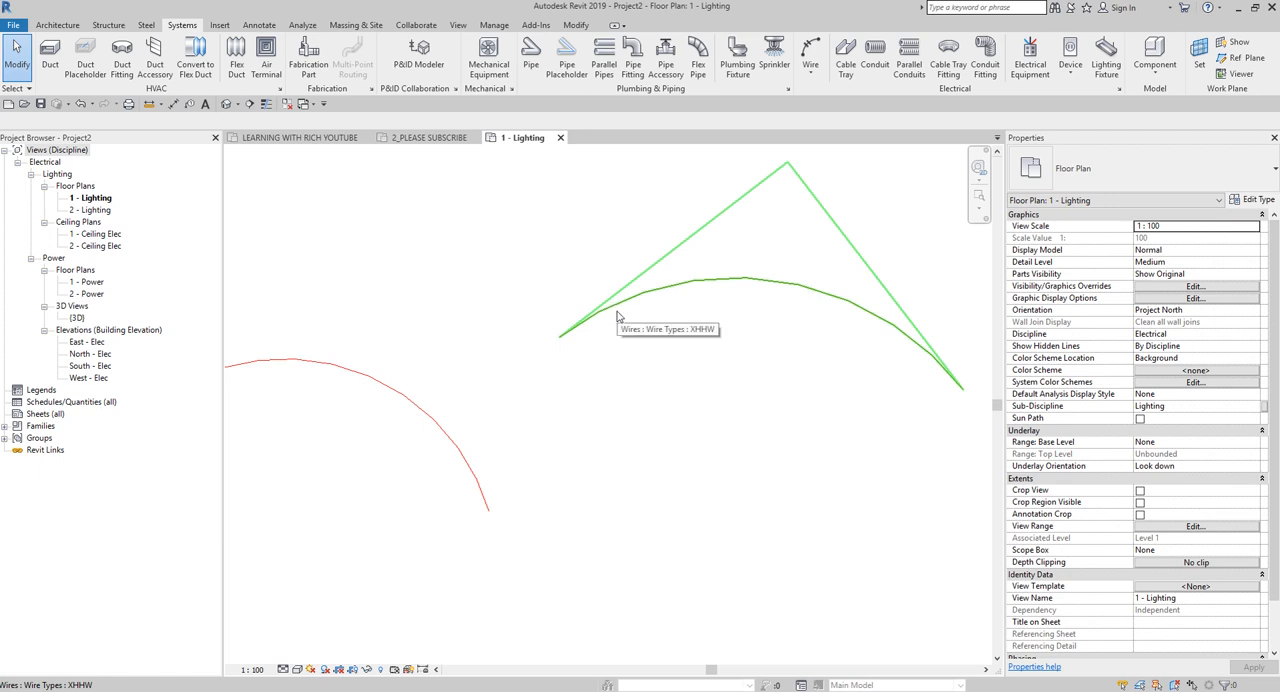
scroll(617, 318, "down", 2)
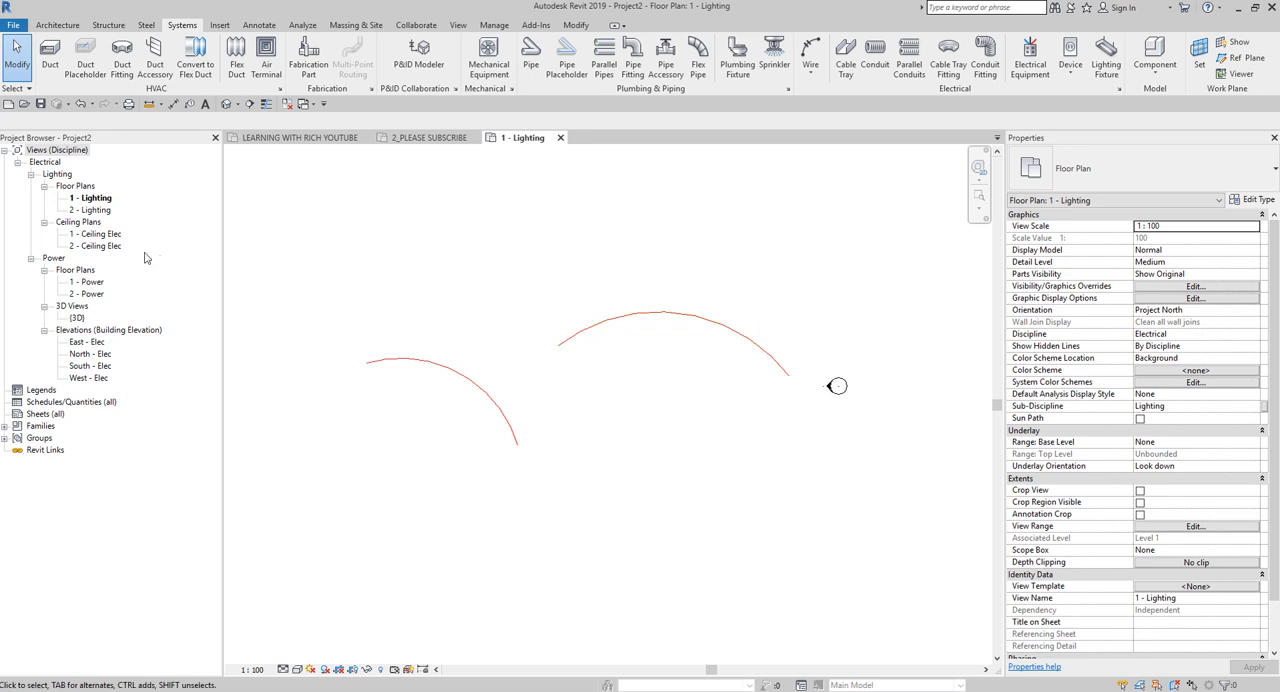
View the 2 - Lighting floor plan and the {3D} view.
double_click(90, 210)
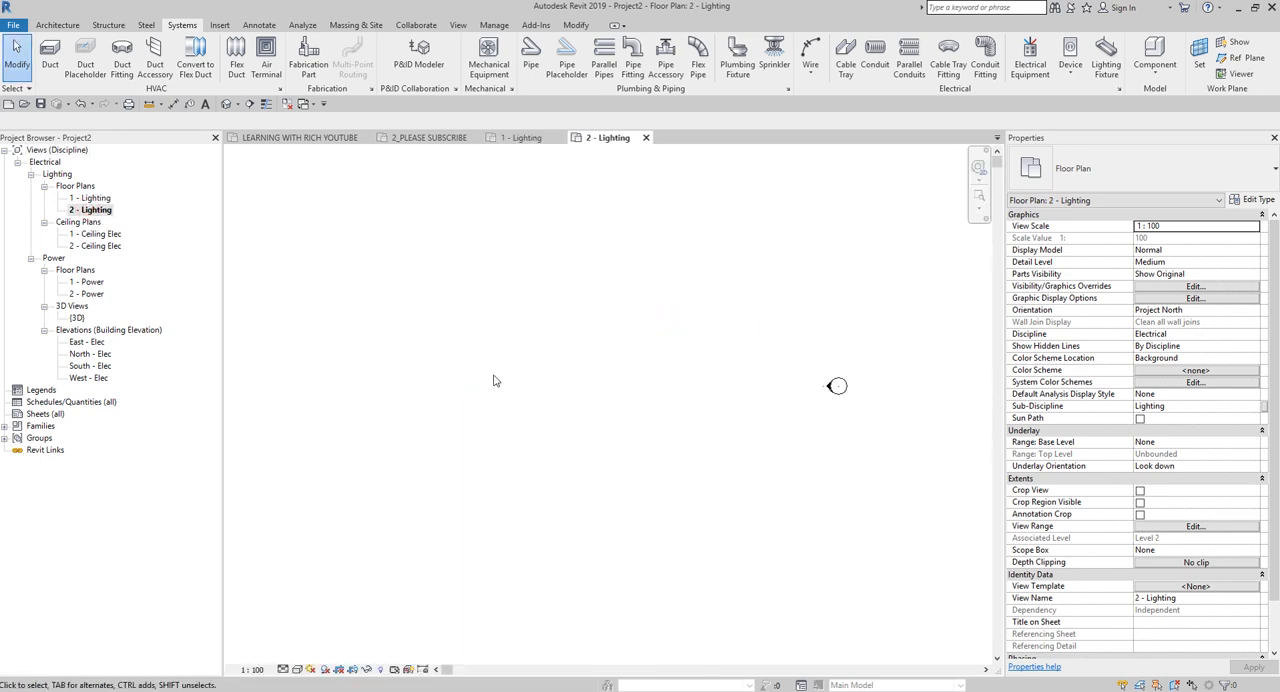
scroll(545, 364, "down", 3)
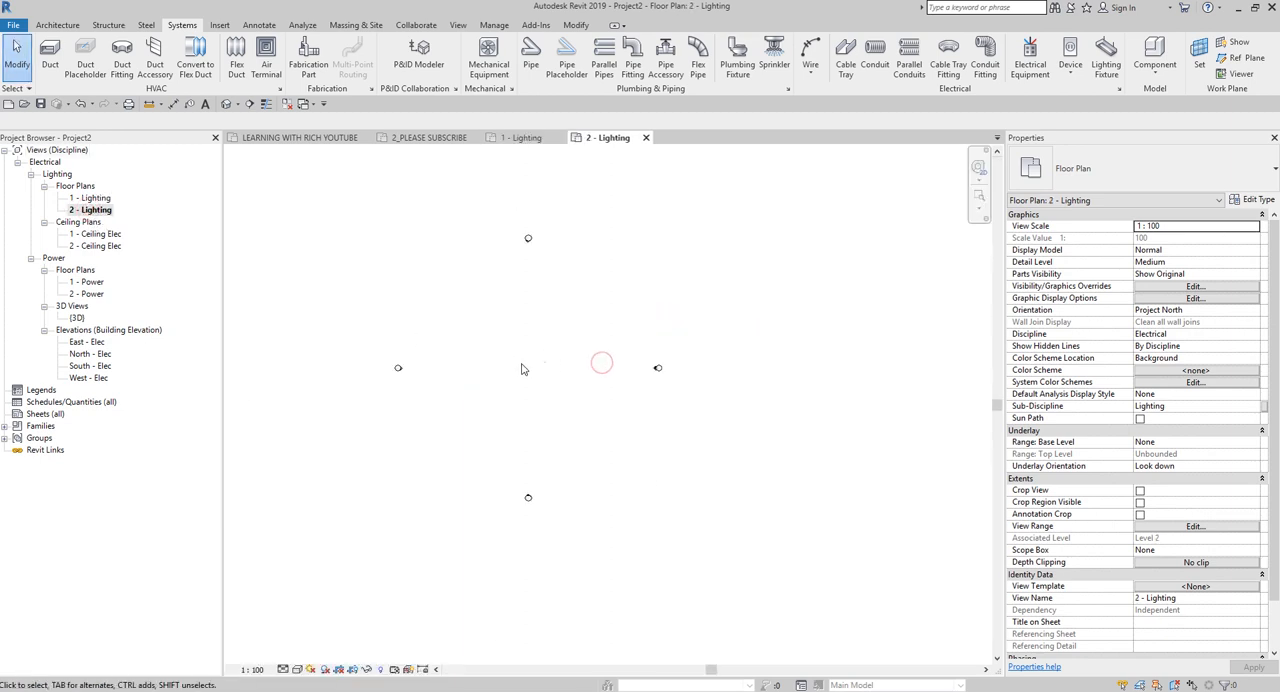
double_click(77, 317)
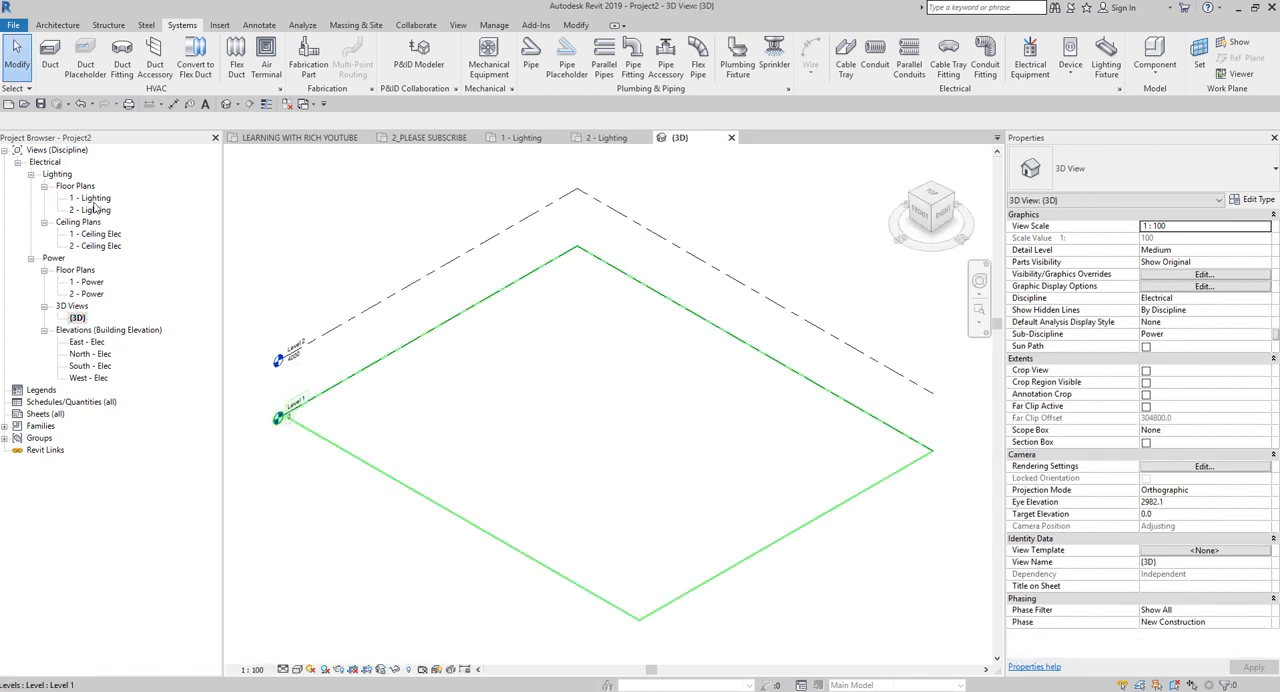
View the 1 - Power floor plan and check the Wires category in its visibility/graphic overrides.
double_click(86, 282)
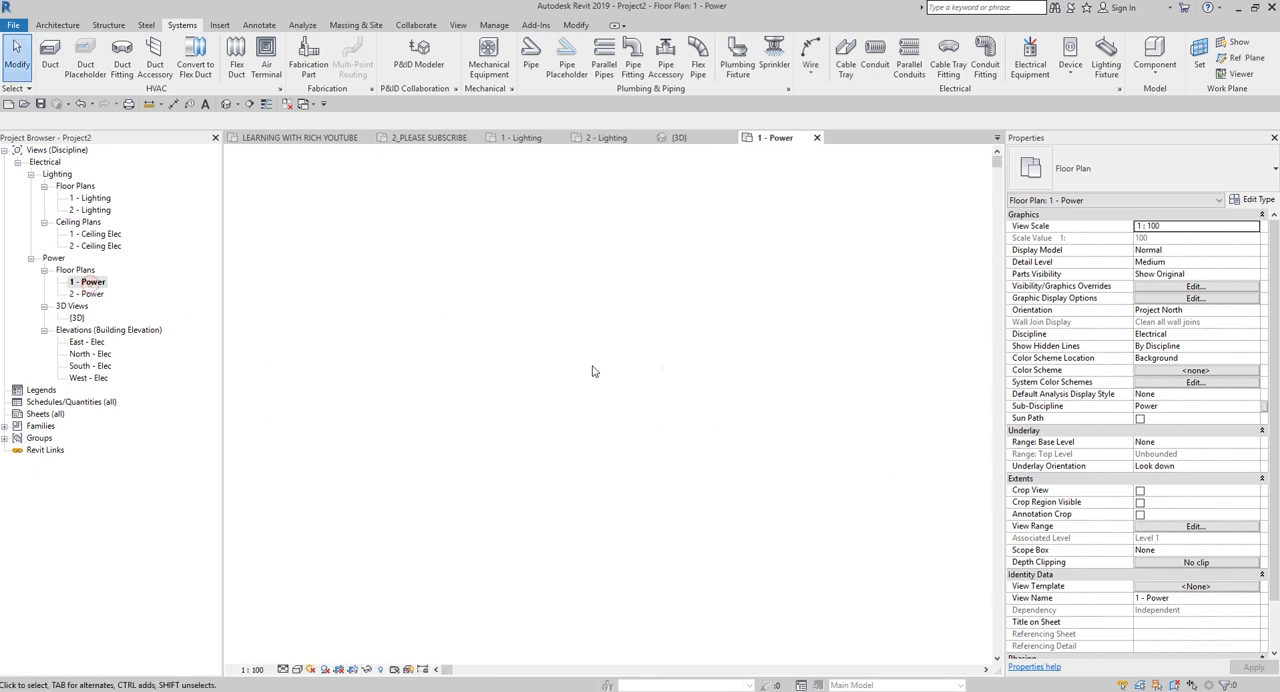
scroll(505, 358, "up", 1)
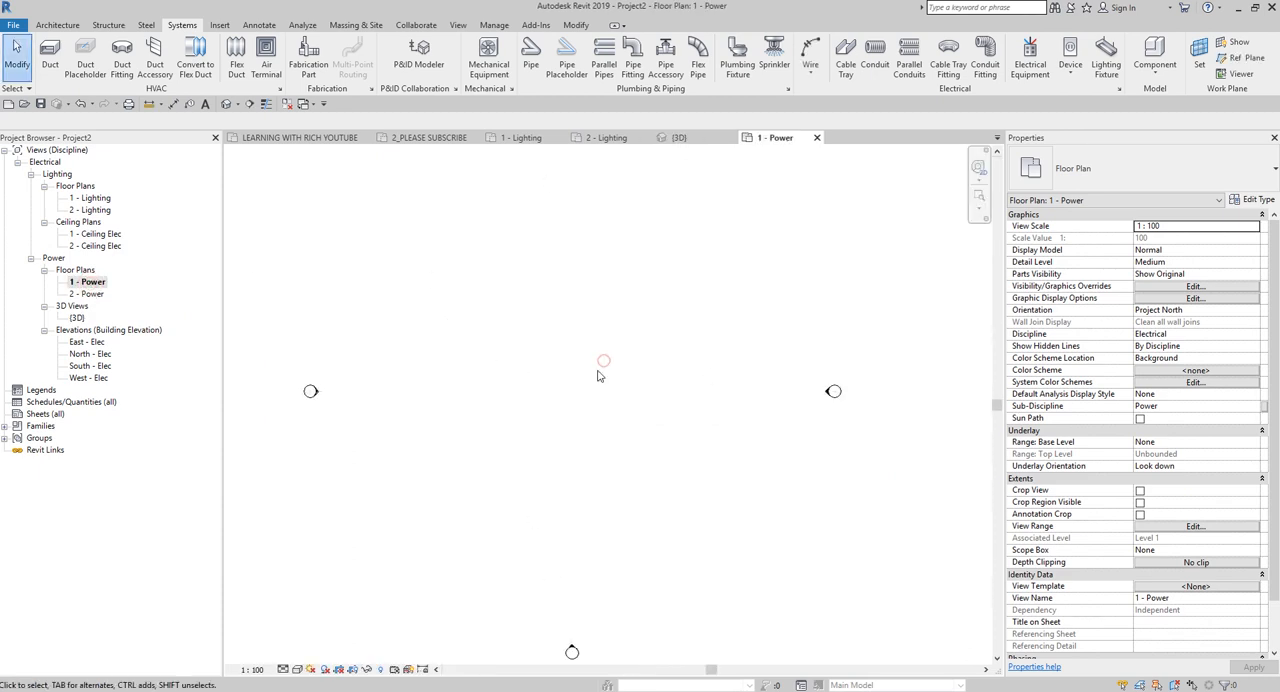
scroll(548, 378, "down", 3)
key("v")
key("g")
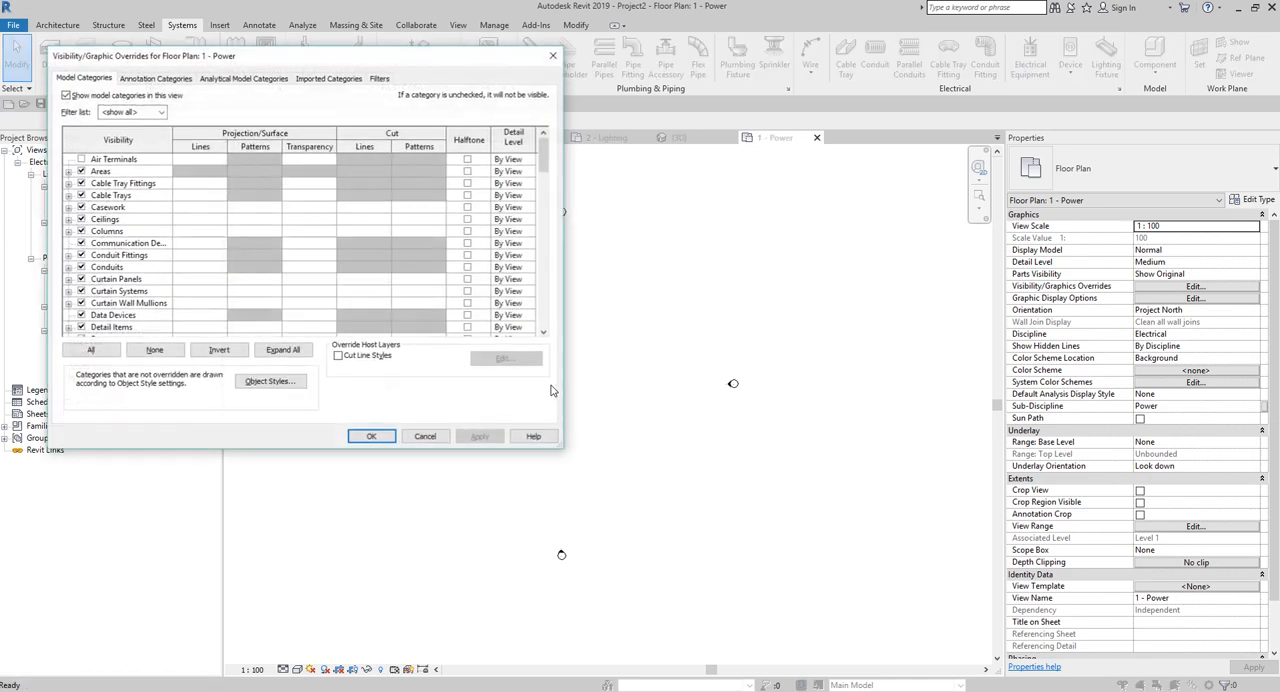
scroll(545, 166, "down", 15)
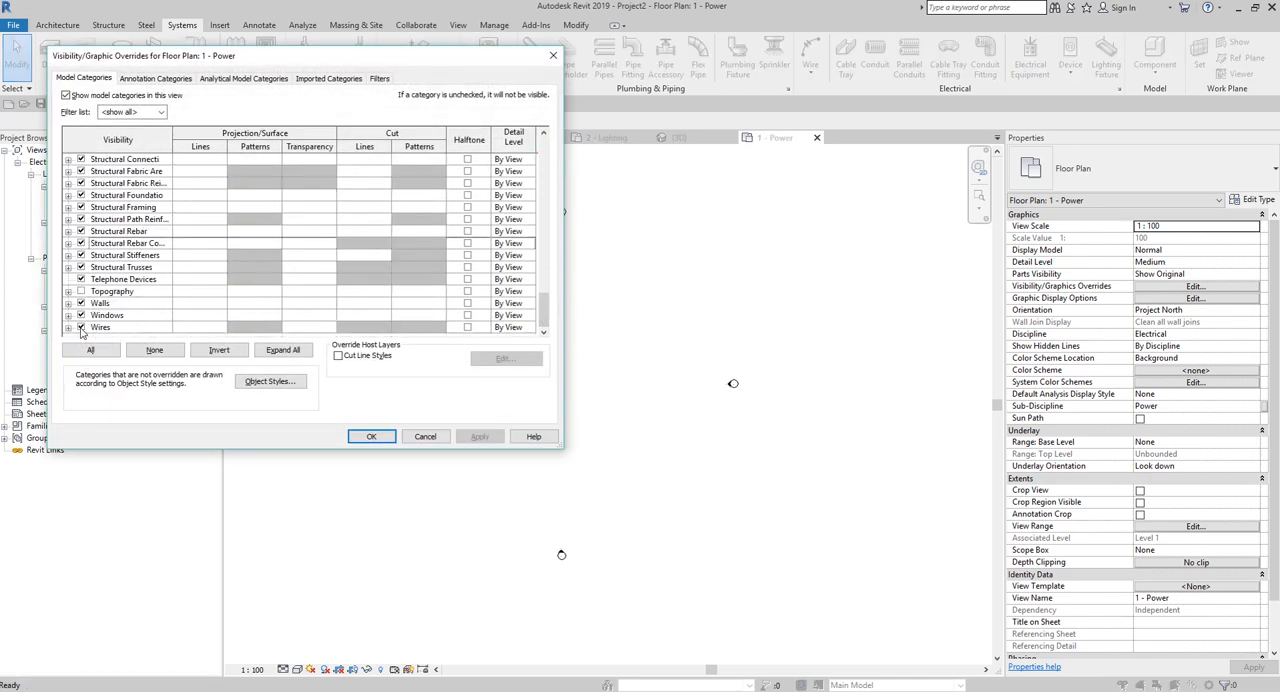
left_click(371, 436)
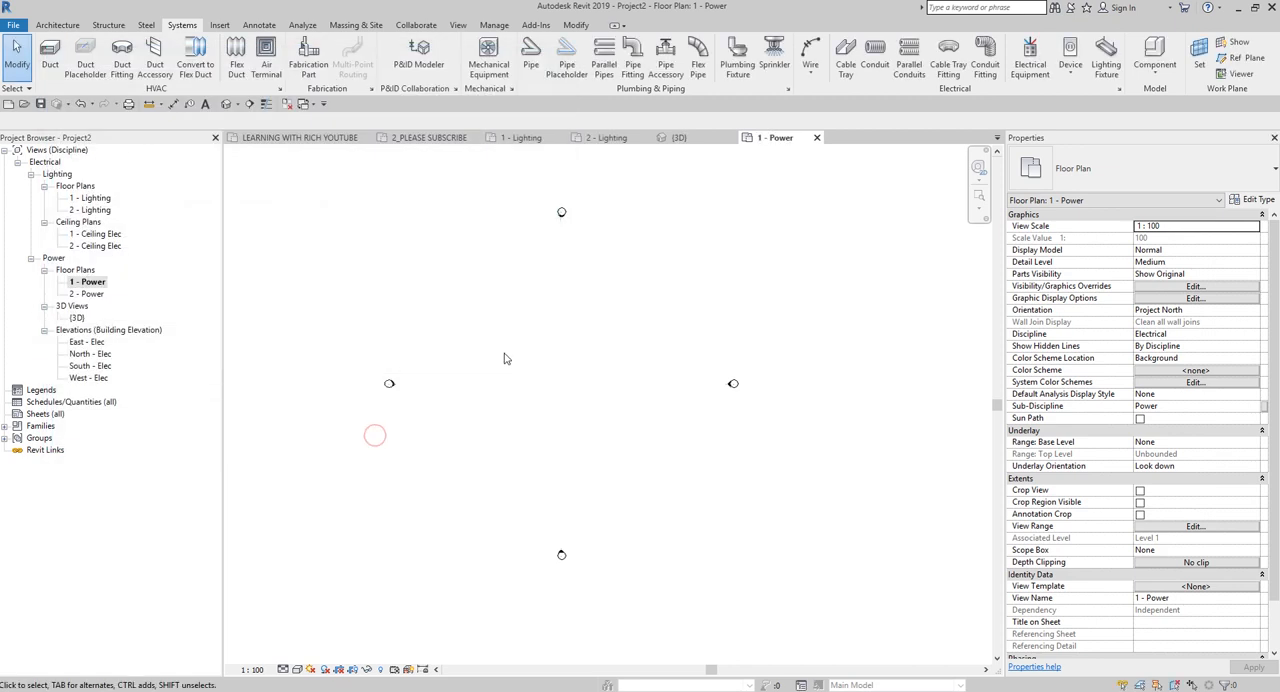
Draw a THWN arc wire in the 1 - Lighting plan, curving below the two existing wires.
double_click(90, 198)
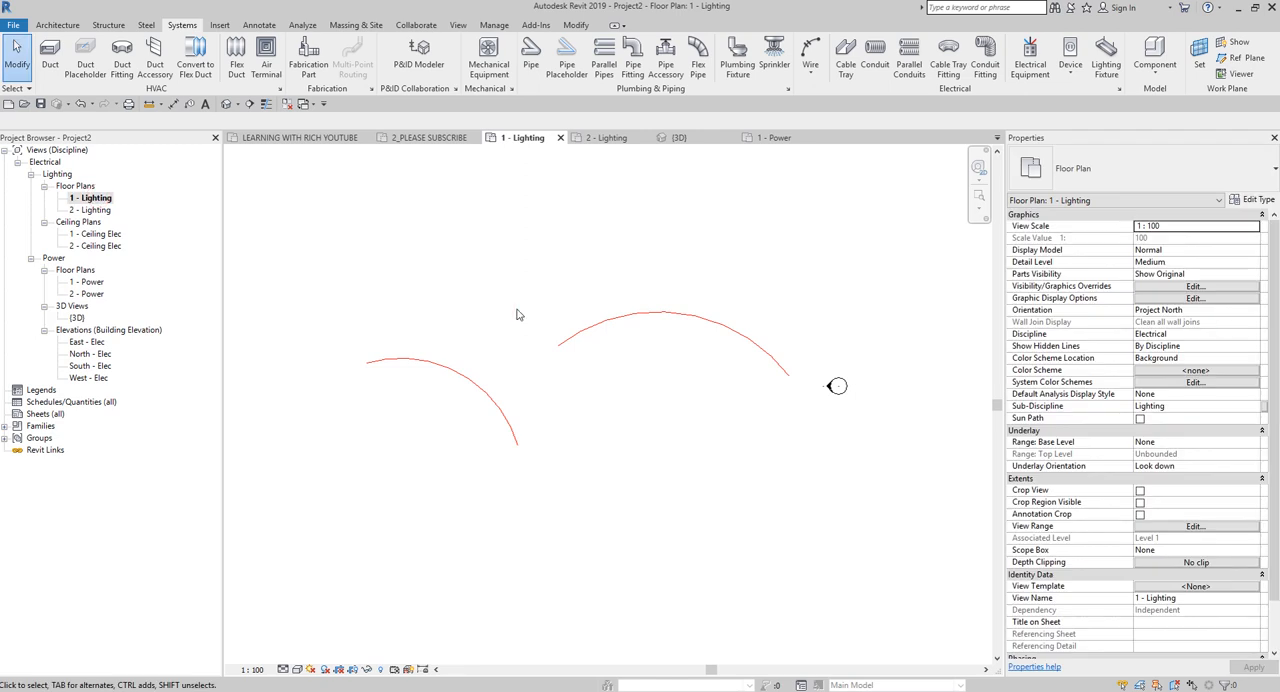
left_click(636, 423)
left_click(812, 50)
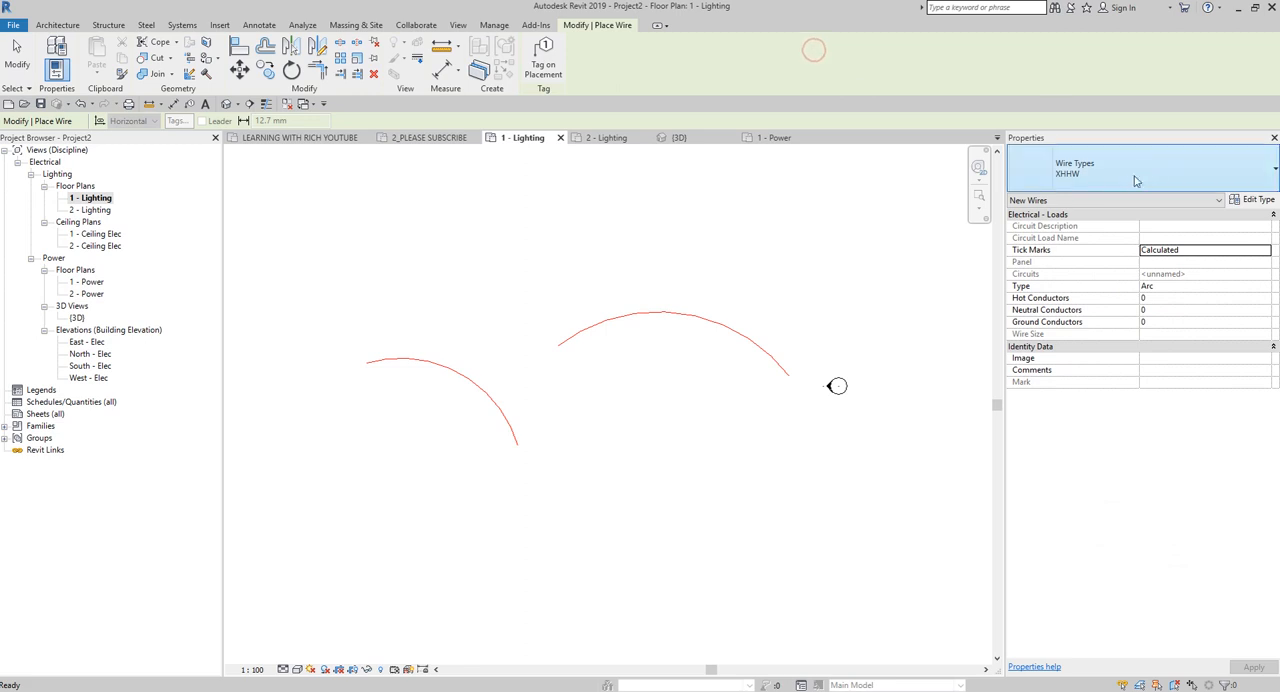
left_click(1133, 176)
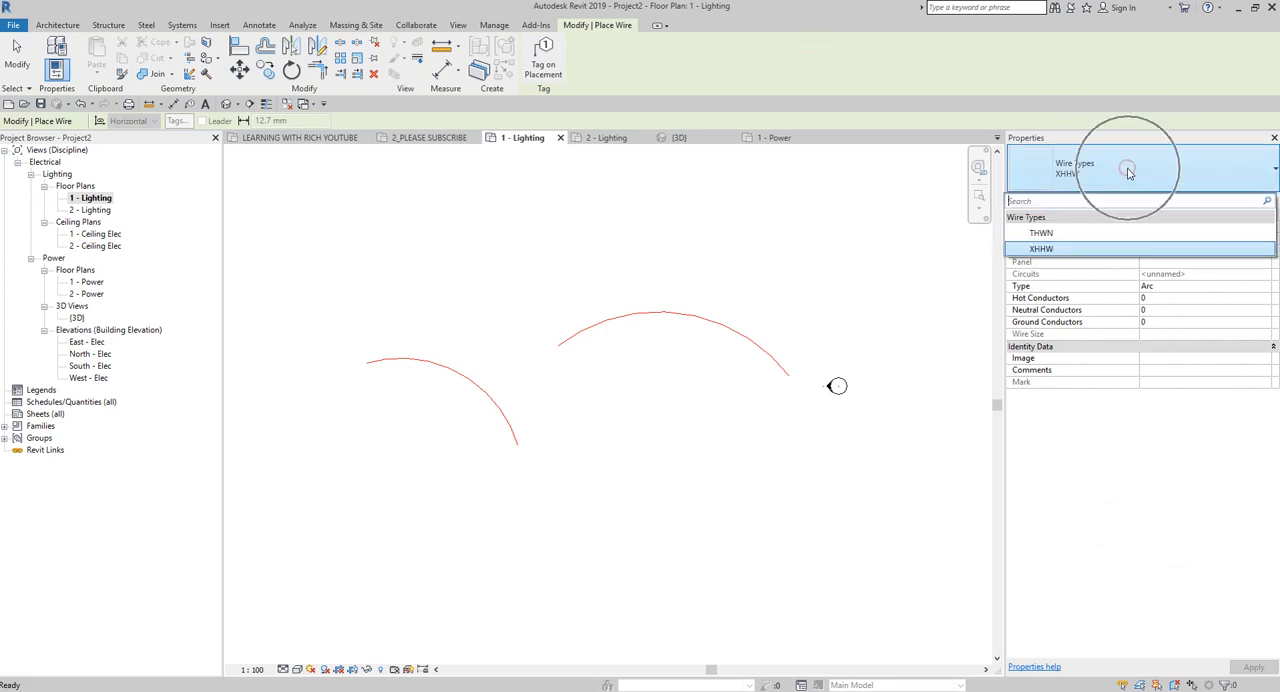
left_click(1055, 234)
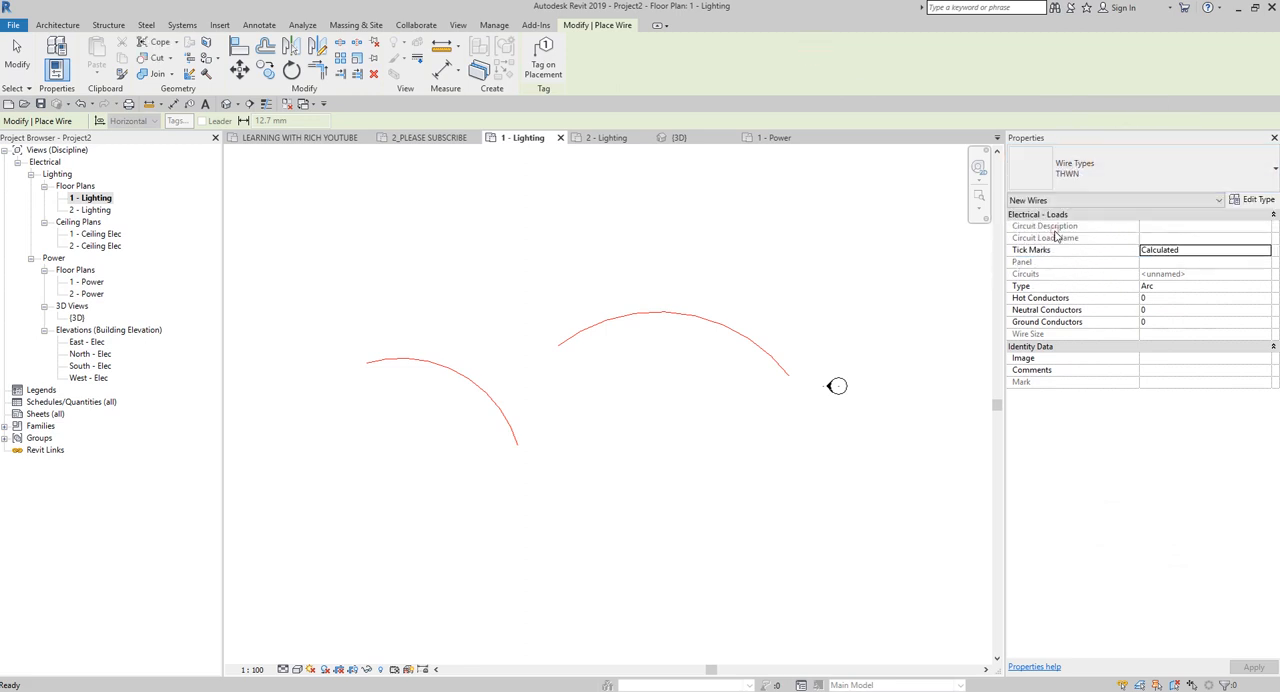
left_click(581, 535)
left_click(711, 601)
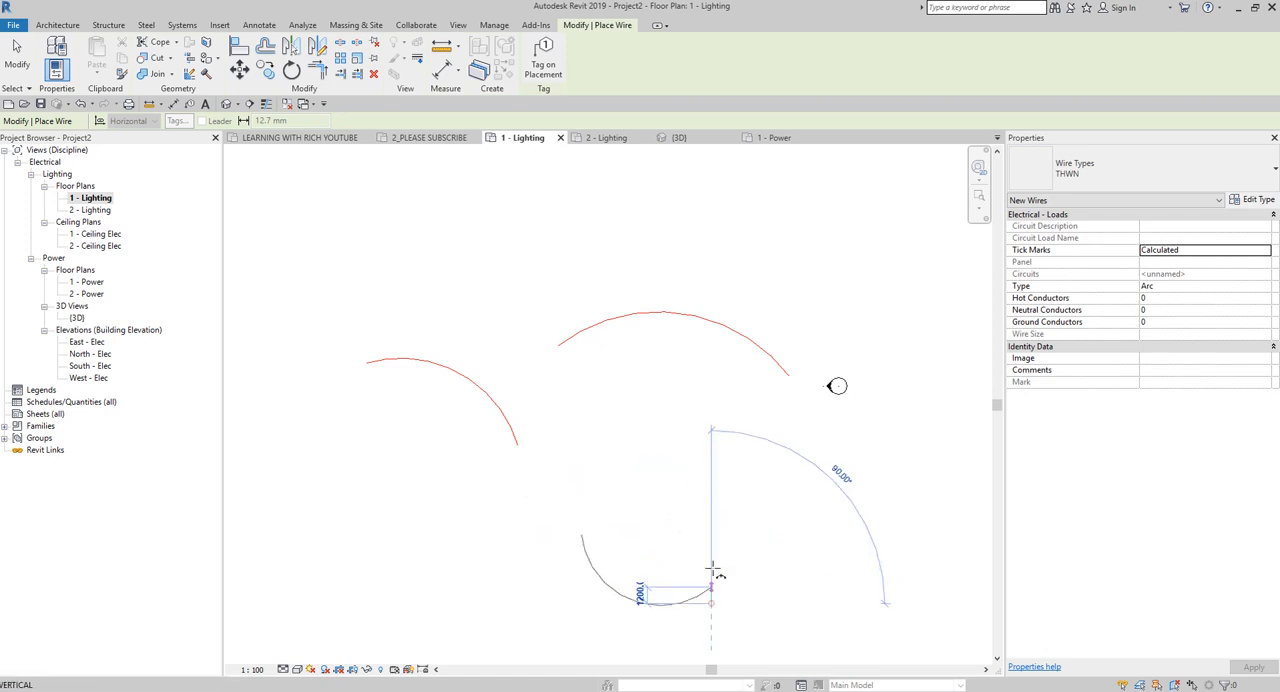
left_click(774, 457)
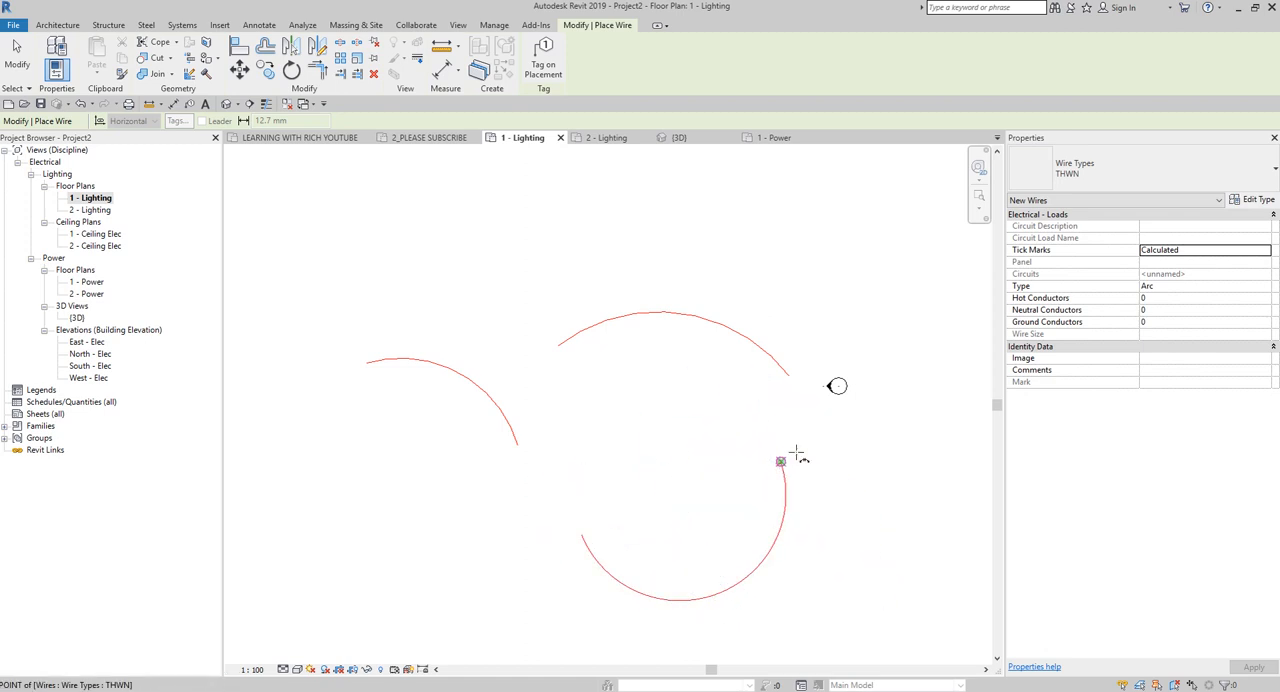
key("Escape")
key("Escape")
Inspect the colour of the new THWN wire alongside the other two wires in the 1 - Lighting plan.
middle_click_drag(720, 562, 751, 541)
scroll(565, 400, "up", 2)
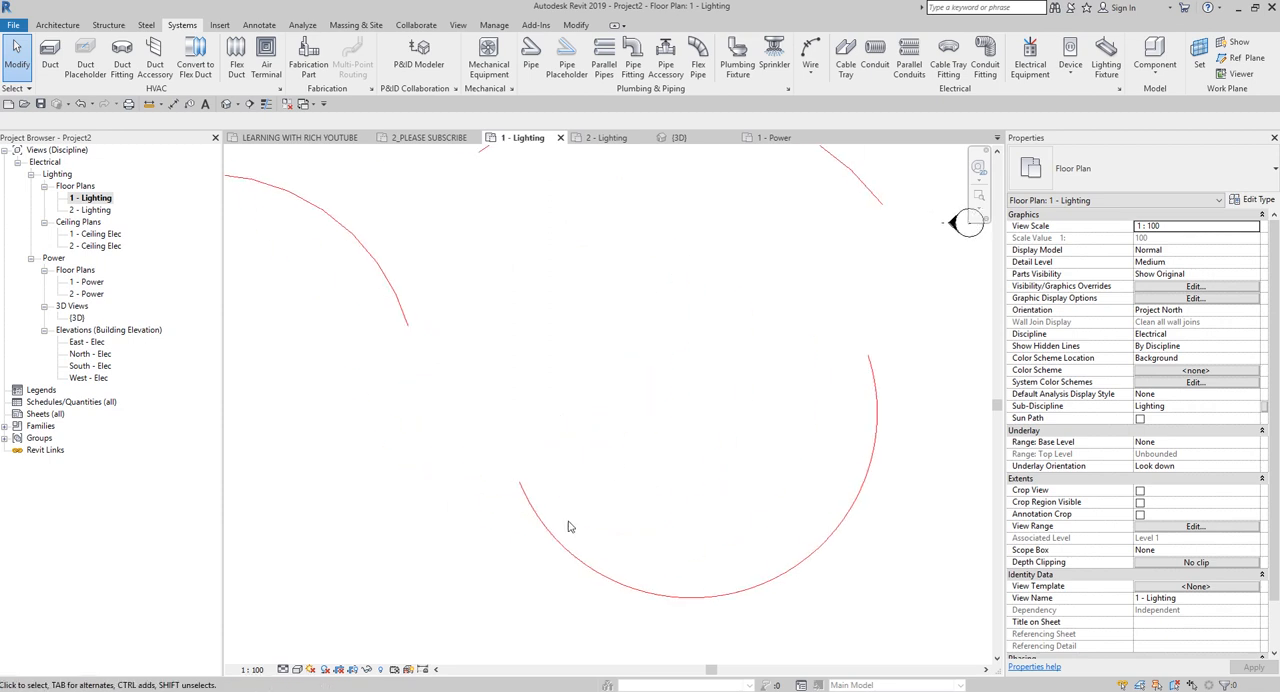
left_click(624, 583)
scroll(475, 371, "down", 2)
middle_click_drag(474, 369, 614, 397)
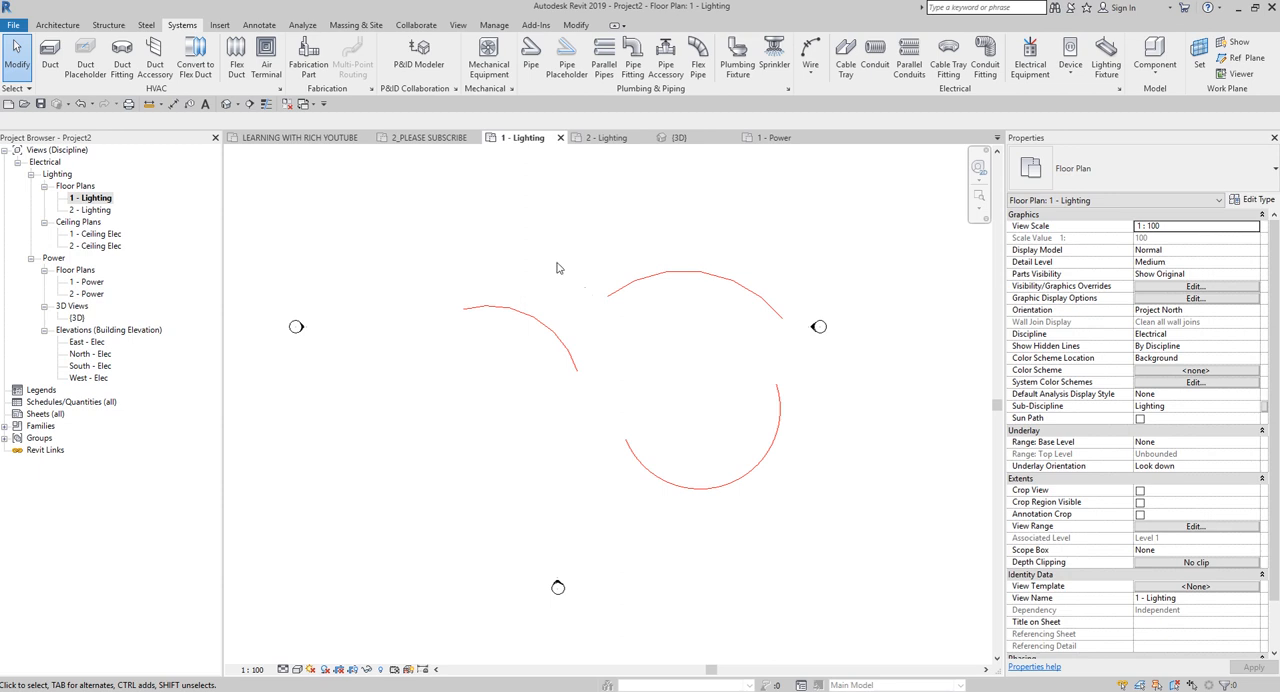
middle_click_drag(550, 330, 485, 311)
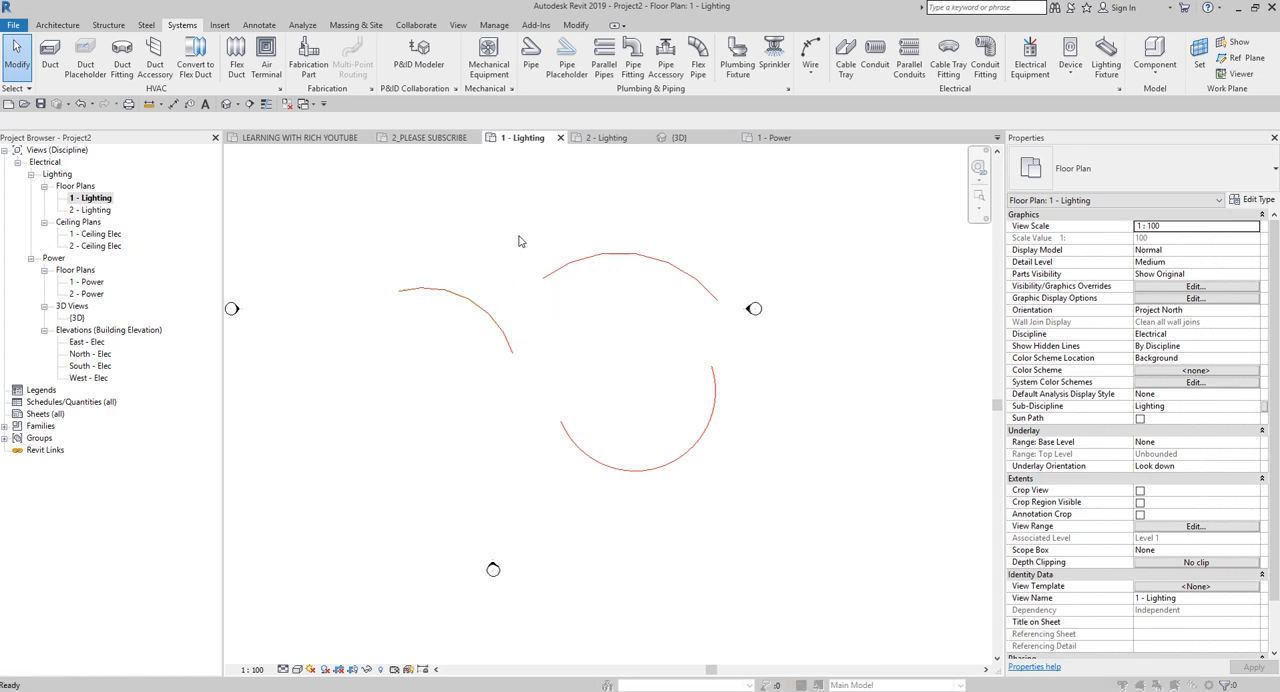
Clear the projection line colour override of the Wires category in the 1 - Lighting plan's visibility/graphic overrides.
key("v")
key("g")
scroll(546, 150, "down", 15)
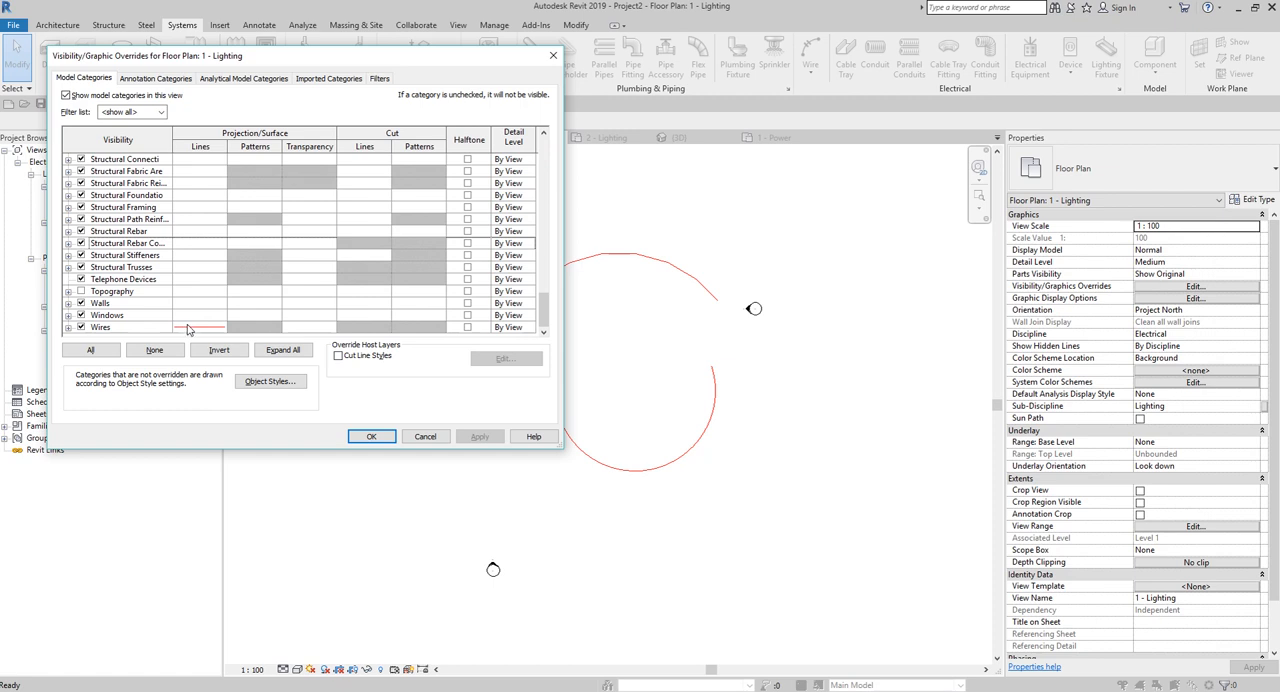
key("ctrl")
key("ctrl")
key("ctrl")
left_click(187, 329)
key("ctrl")
left_click(187, 329)
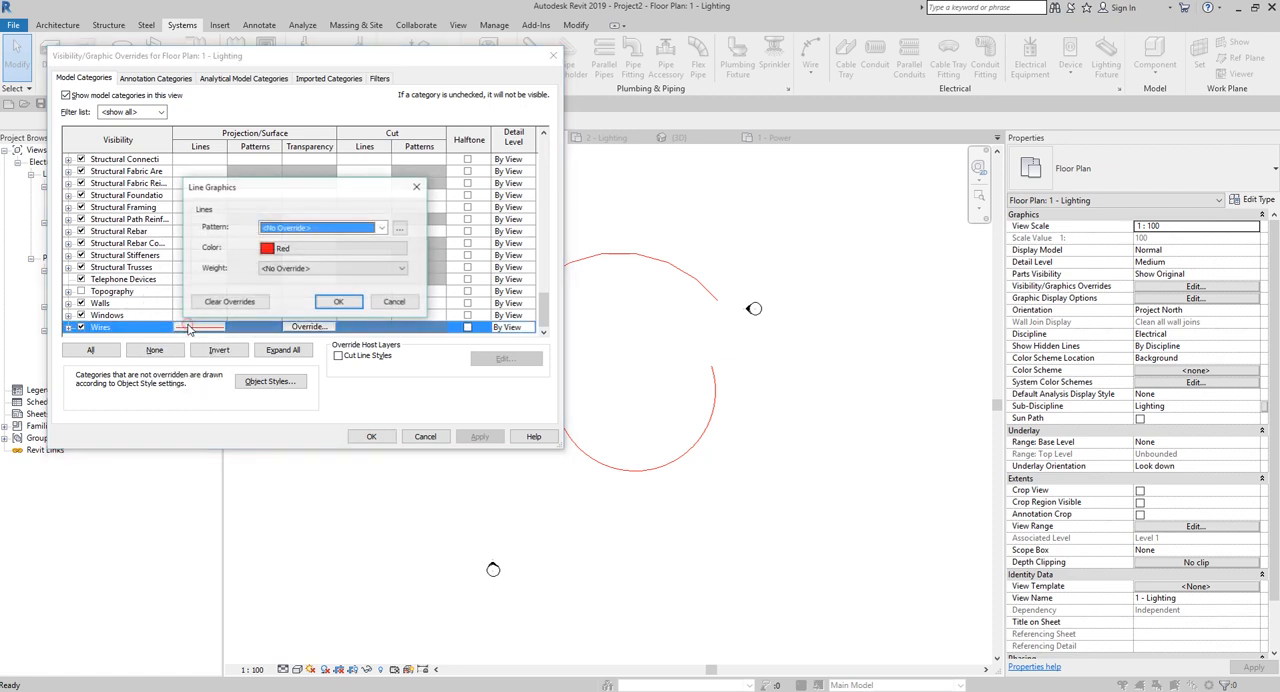
key("ctrl")
left_click(232, 305)
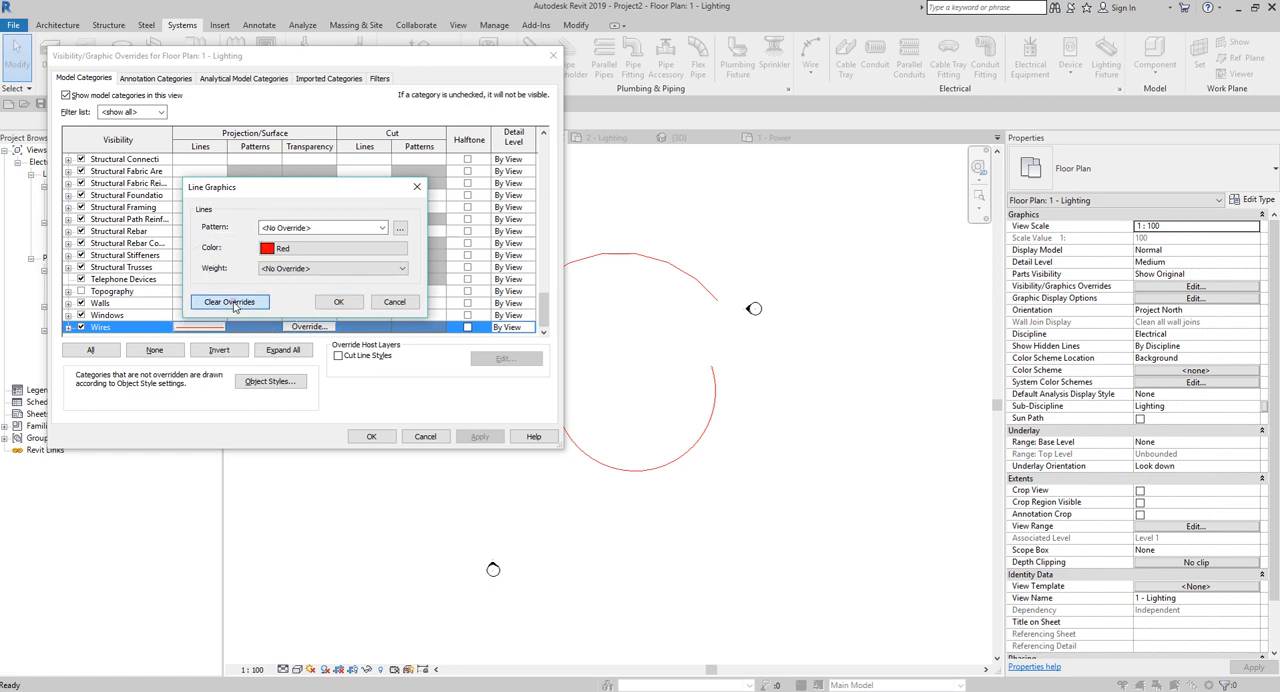
key("ctrl")
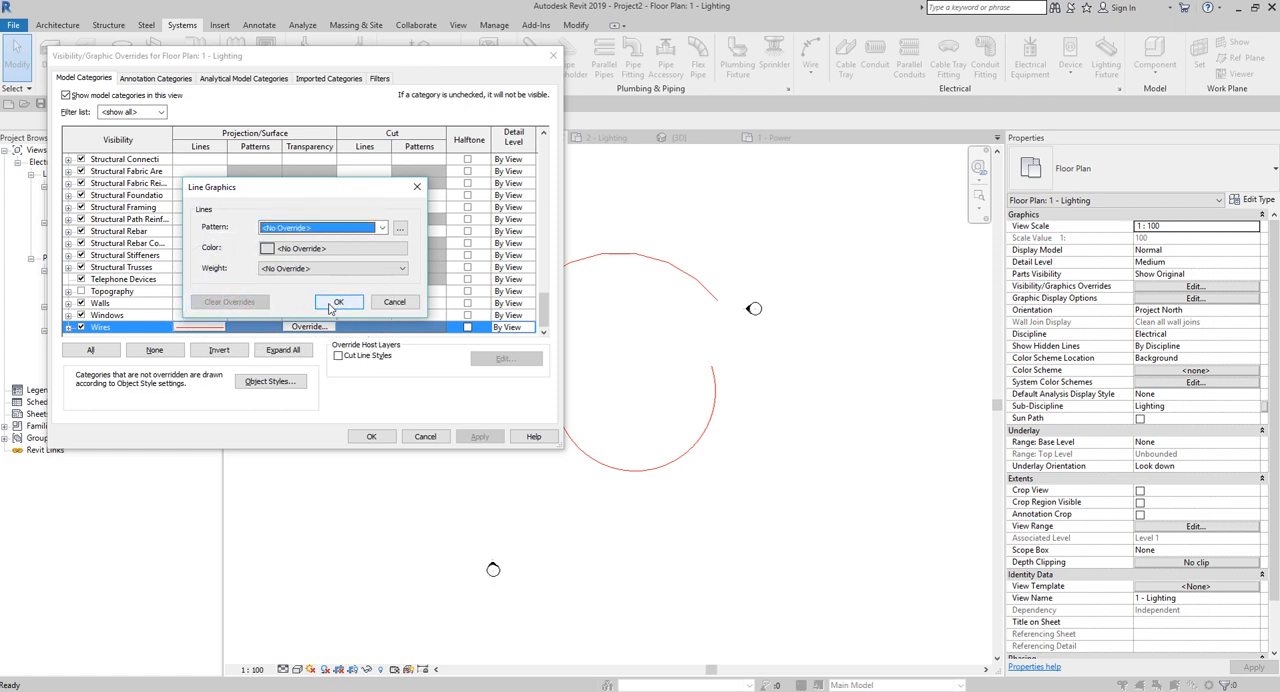
left_click(333, 303)
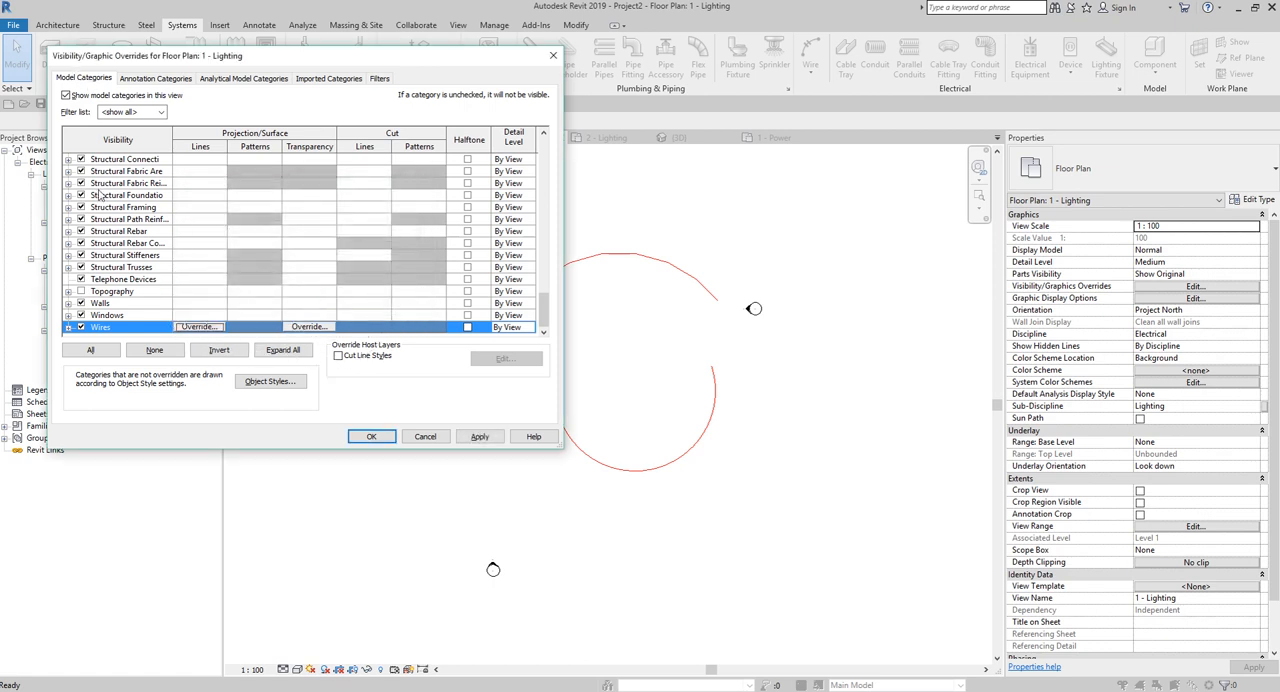
key("ctrl")
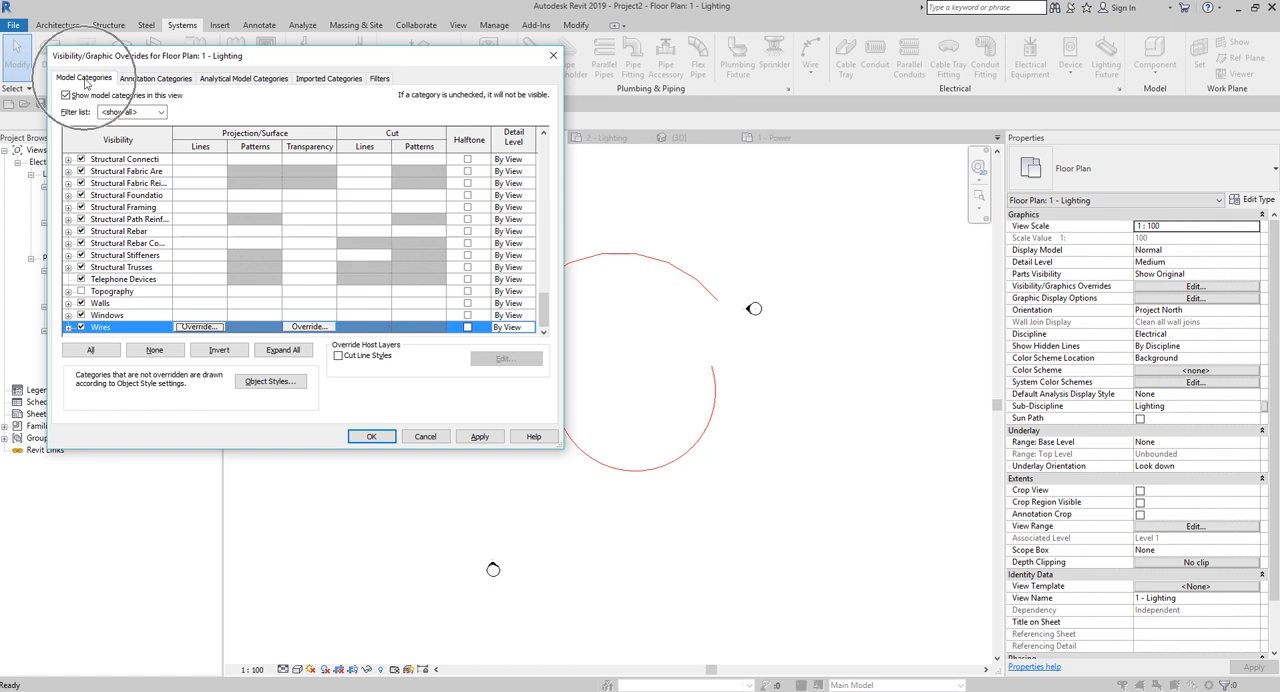
key("ctrl")
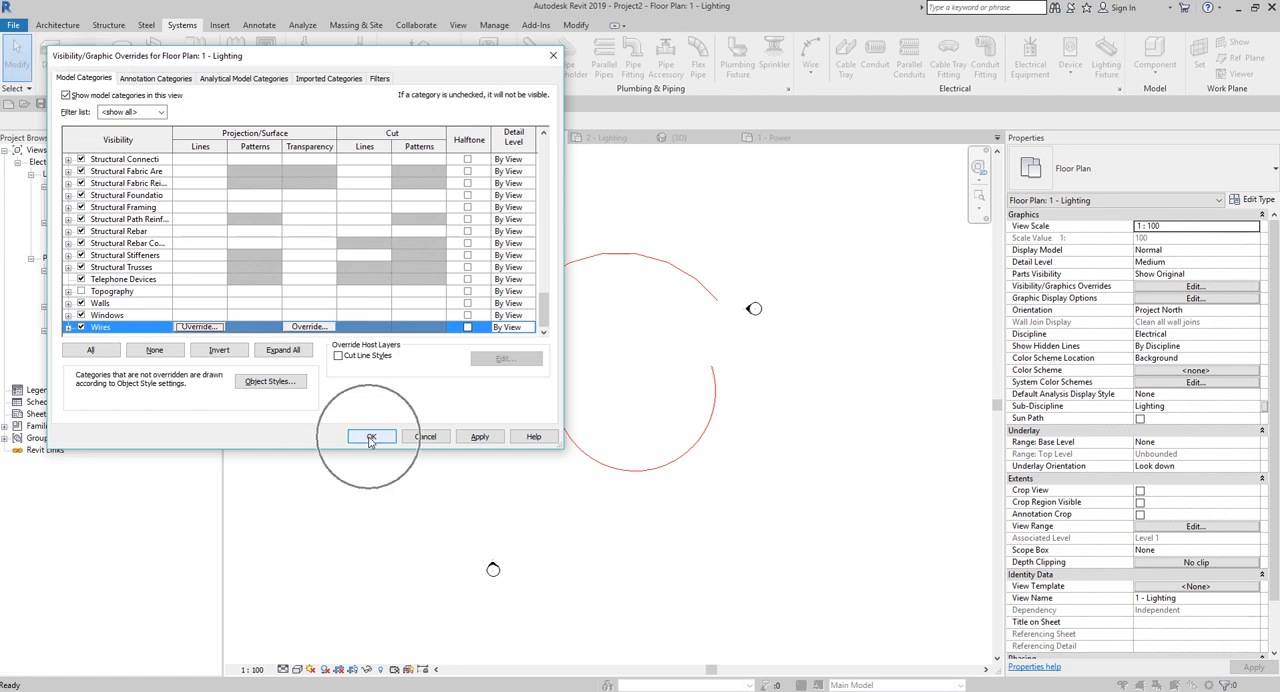
left_click(370, 438)
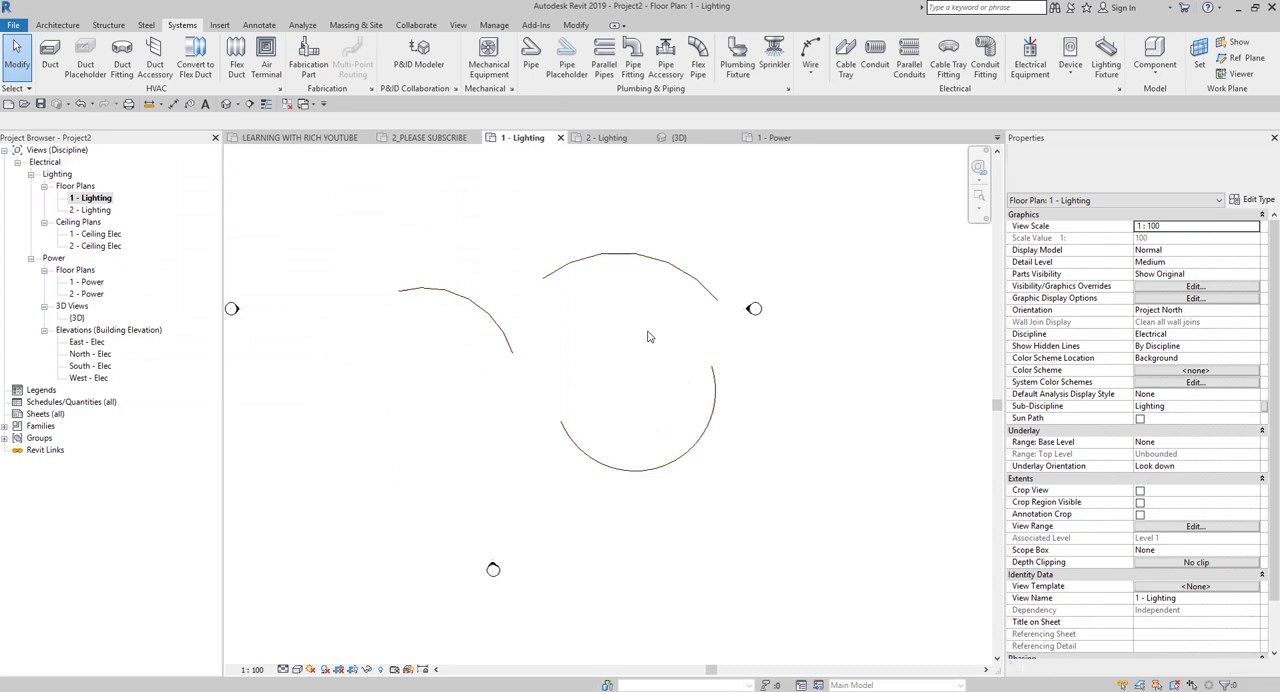
Examine the model categories and view filters in the visibility/graphic overrides of the 1 - Lighting plan.
scroll(585, 347, "up", 4)
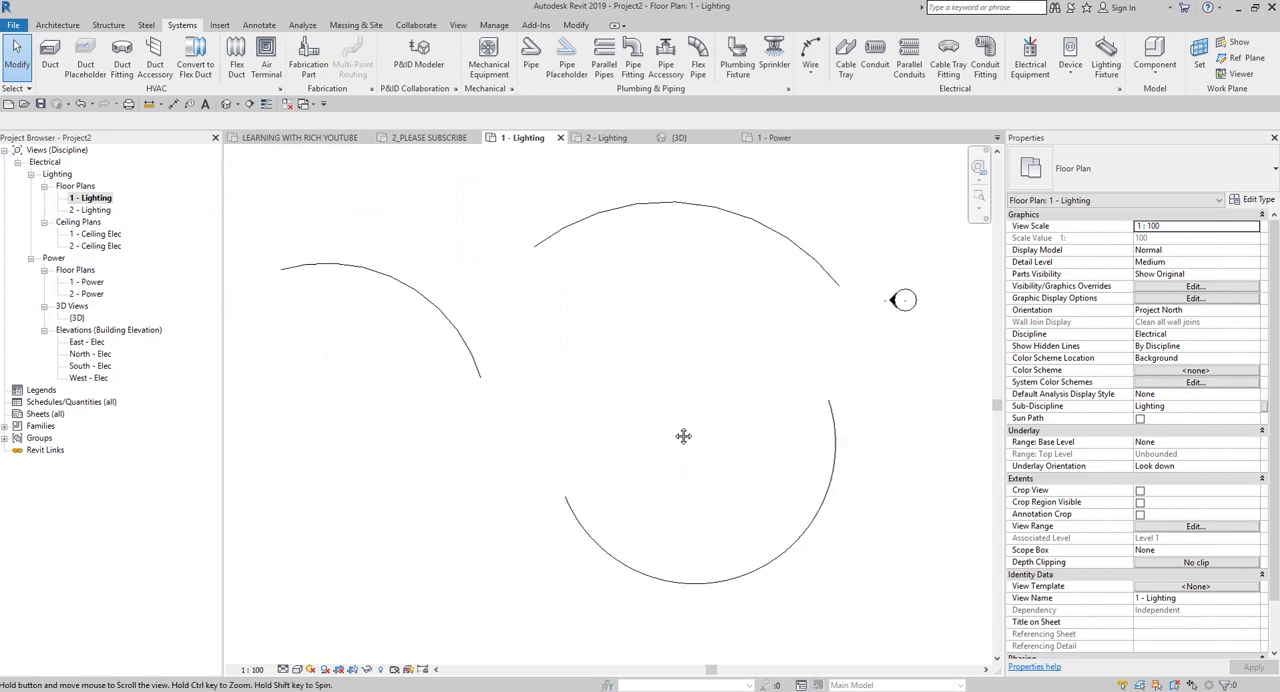
key("v")
key("g")
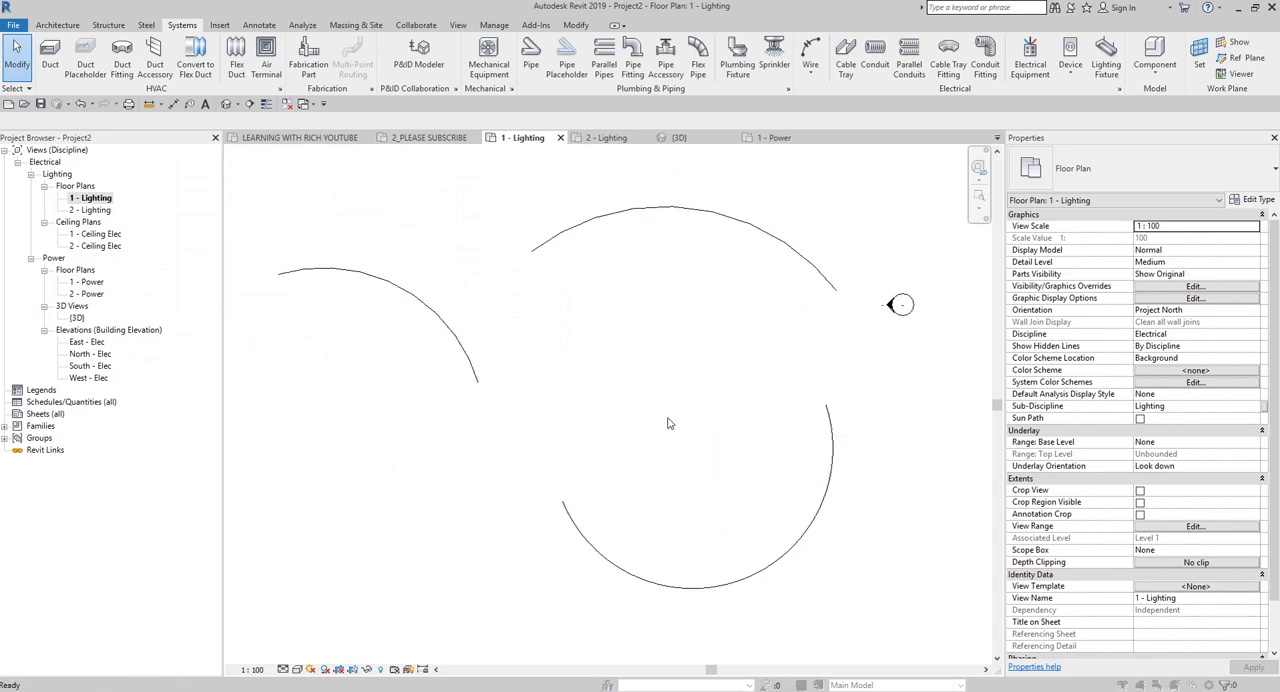
left_click(91, 80)
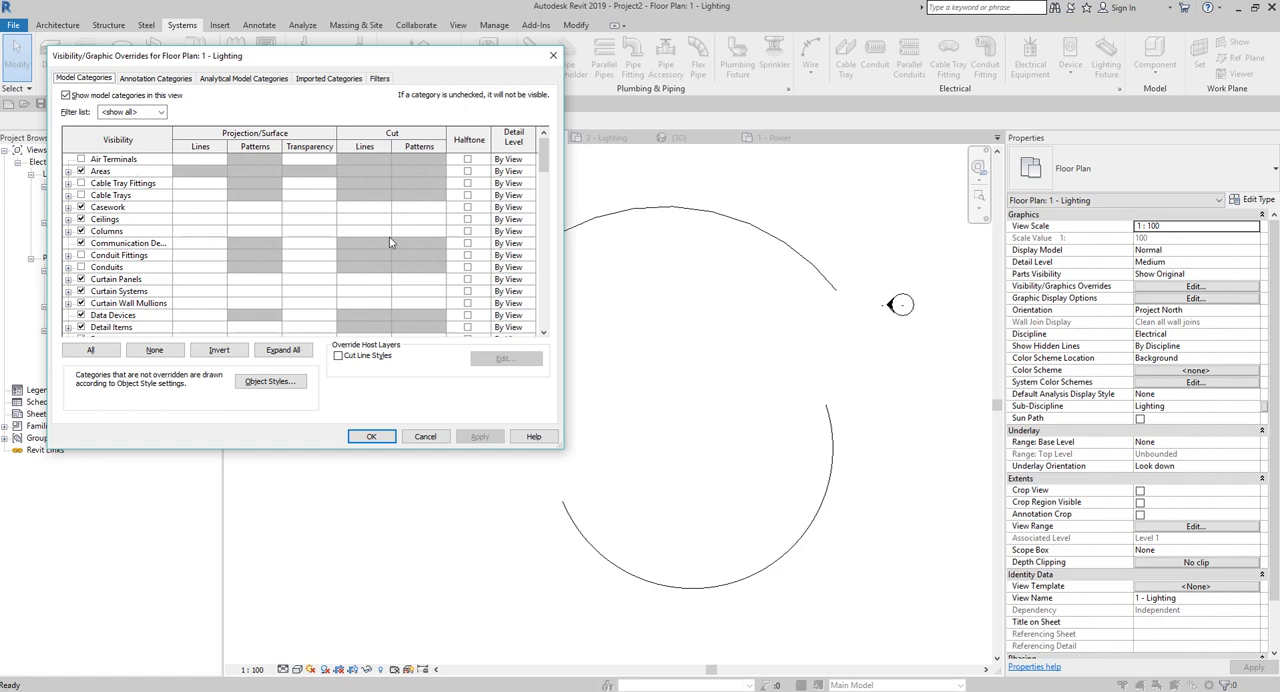
left_click(380, 79)
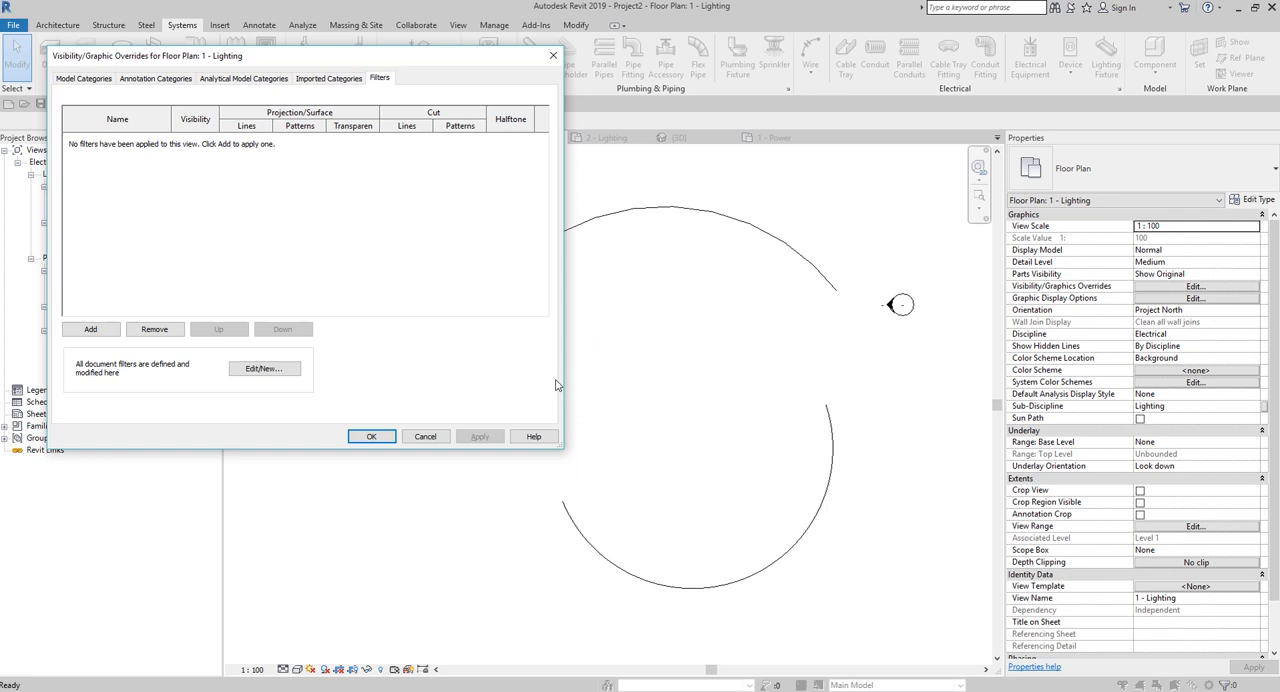
left_click(553, 55)
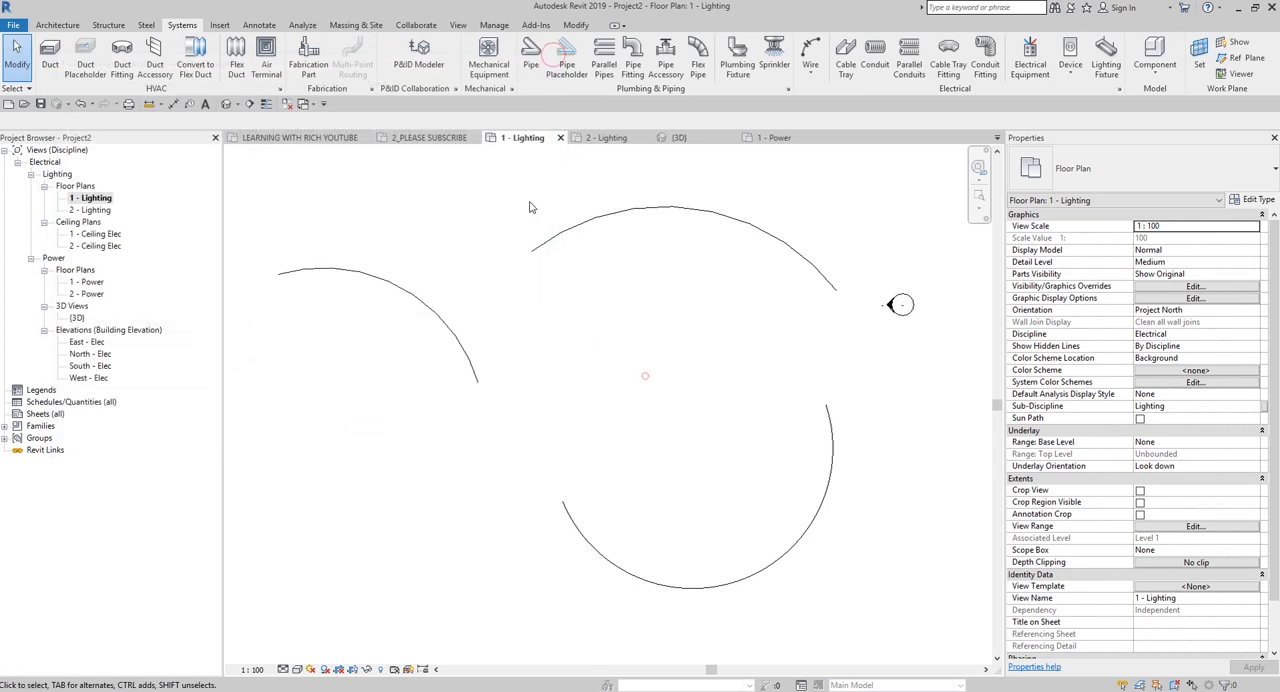
Check the wire type of each of the three arc wires in the 1 - Lighting plan.
left_click(404, 284)
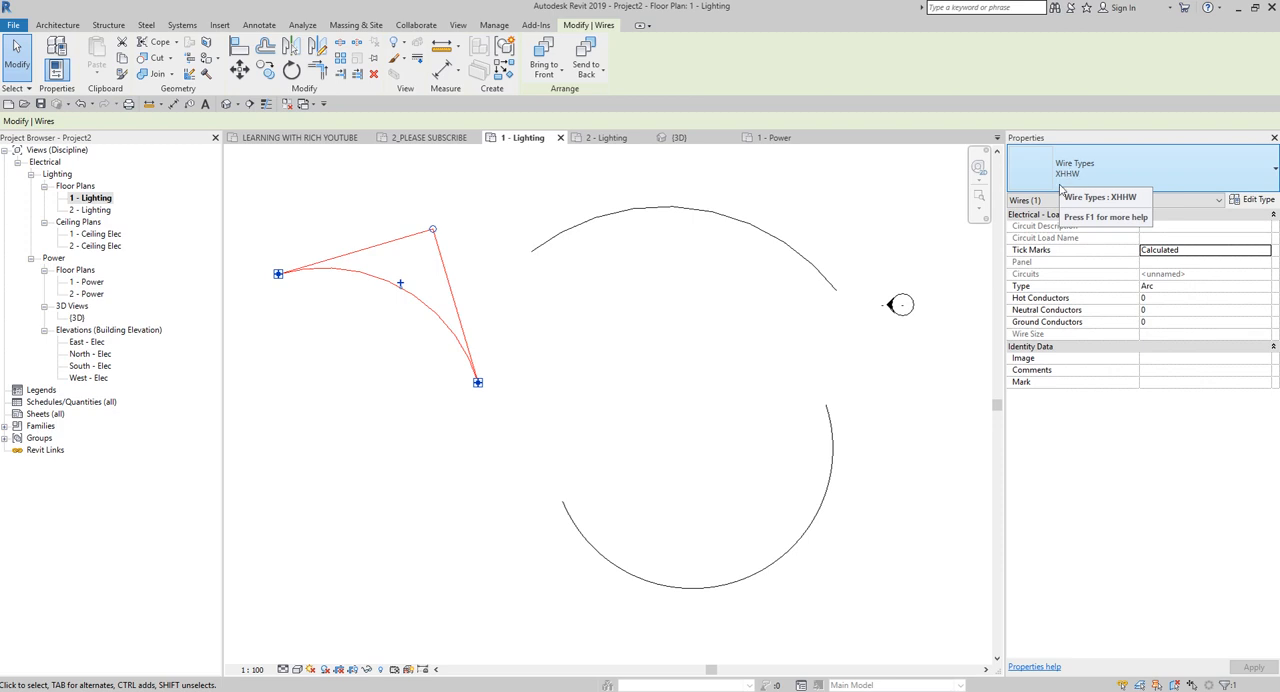
left_click(620, 357)
left_click(746, 220)
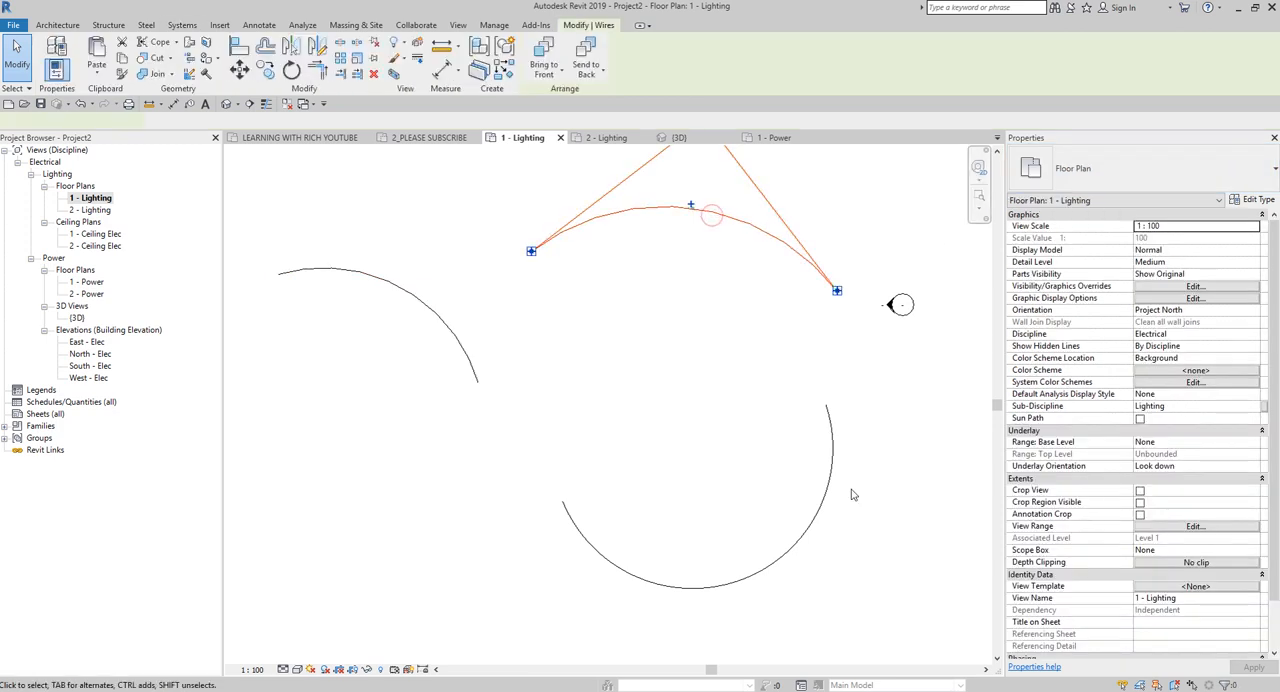
left_click(831, 492)
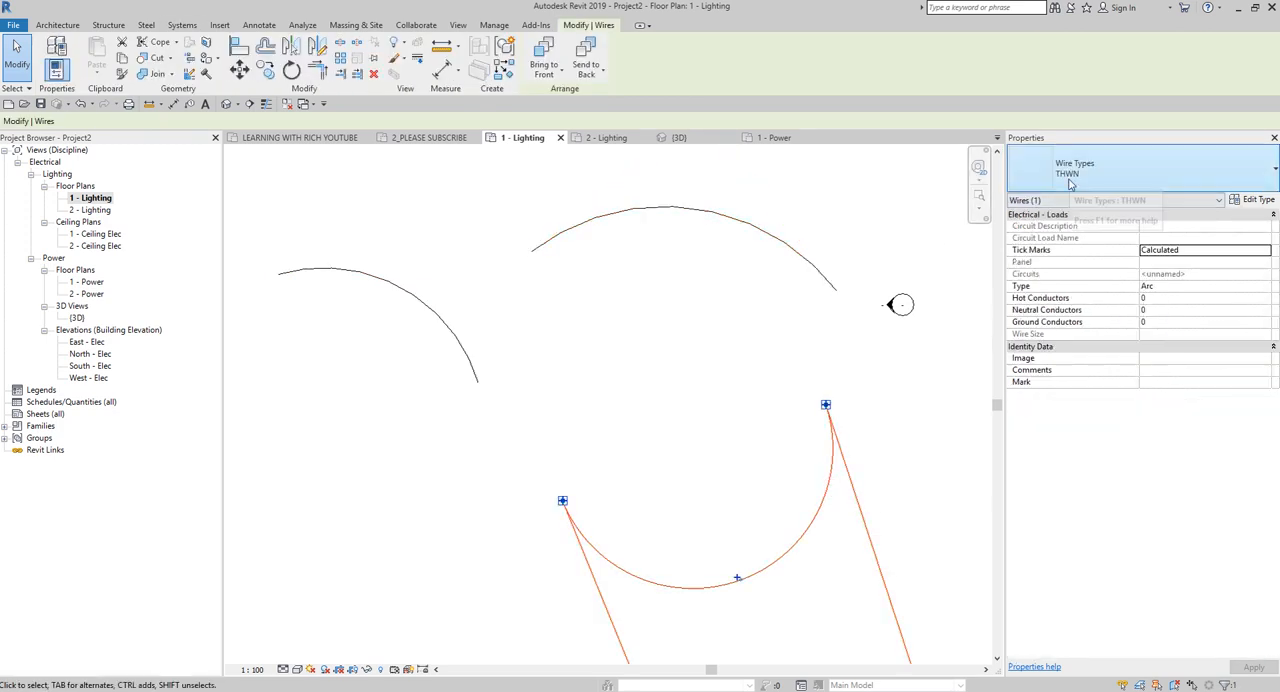
left_click(910, 458)
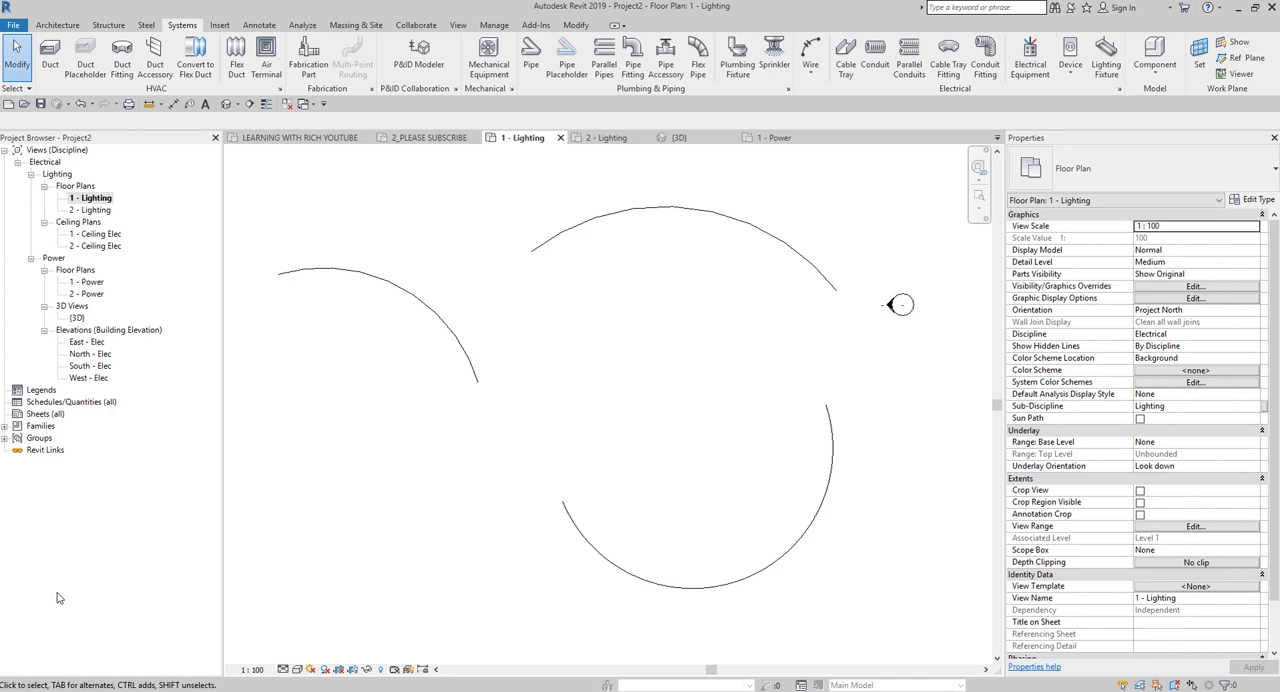
key("v")
key("g")
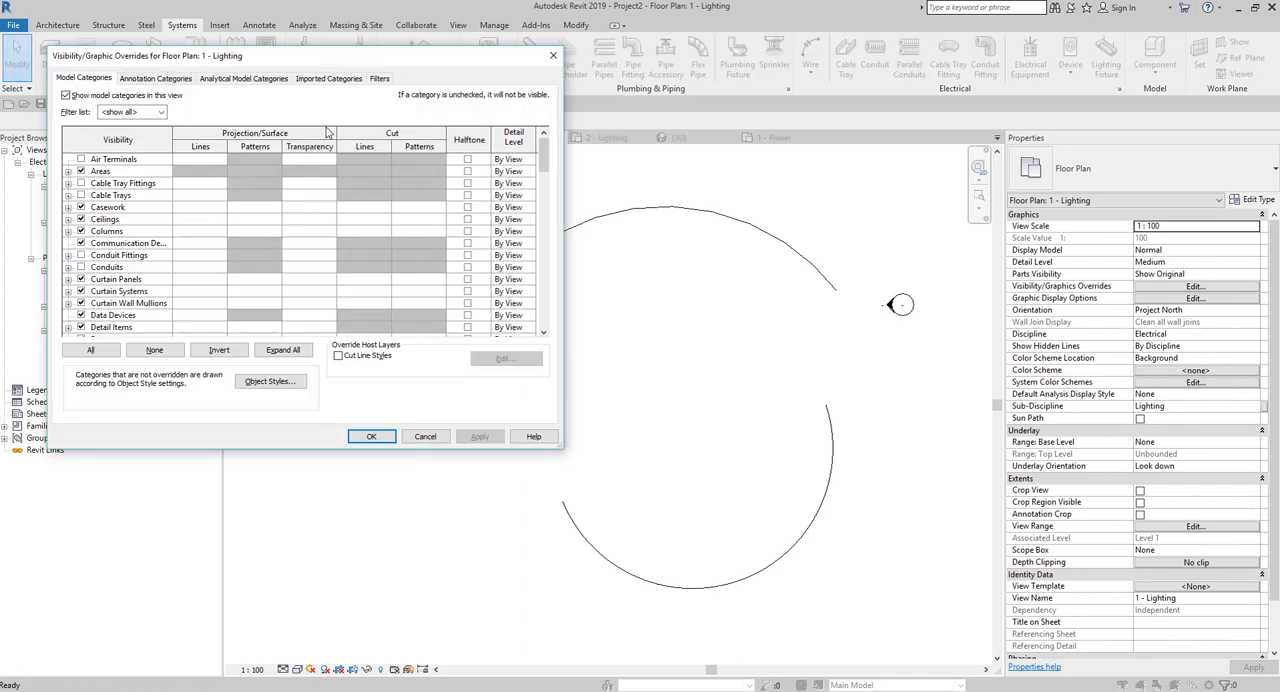
left_click(377, 80)
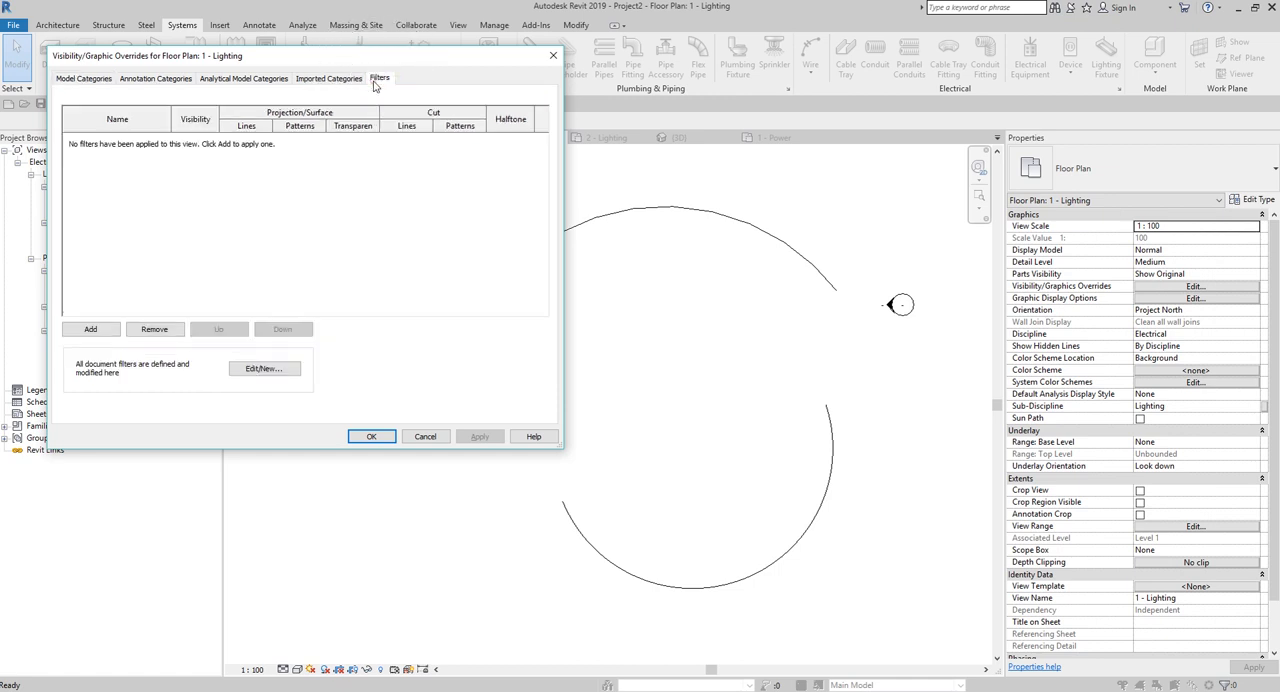
left_click(276, 372)
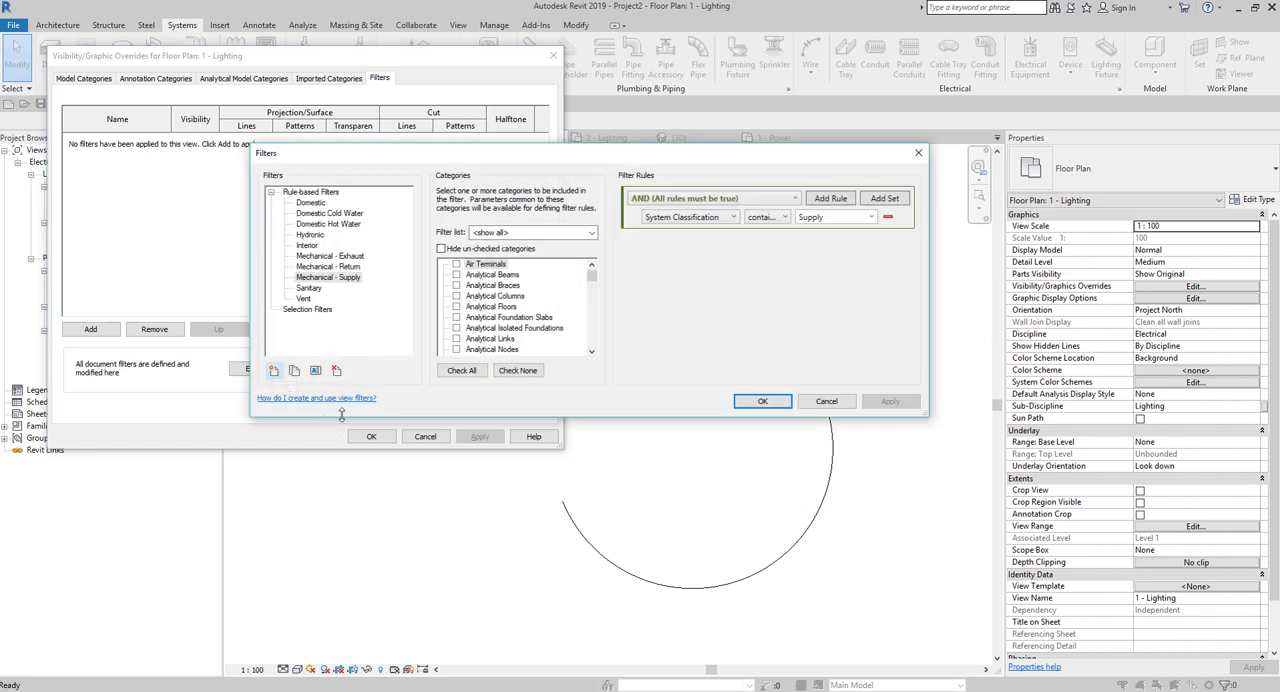
left_click(312, 193)
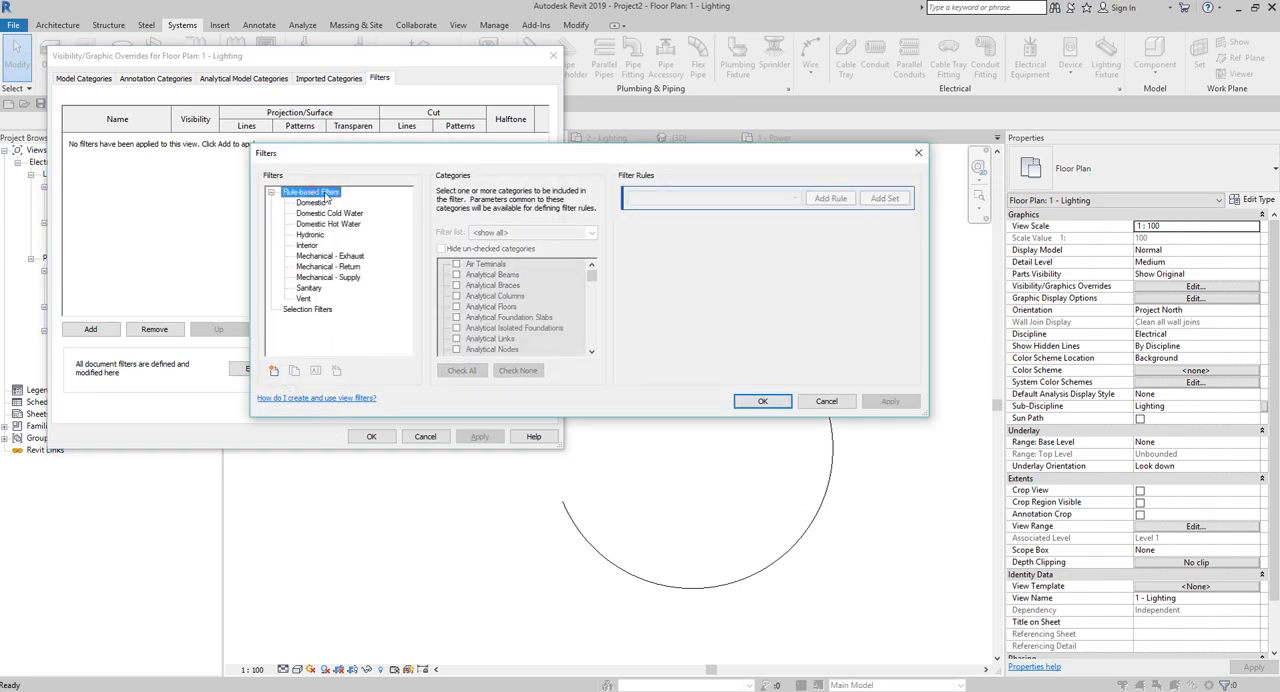
left_click(272, 373)
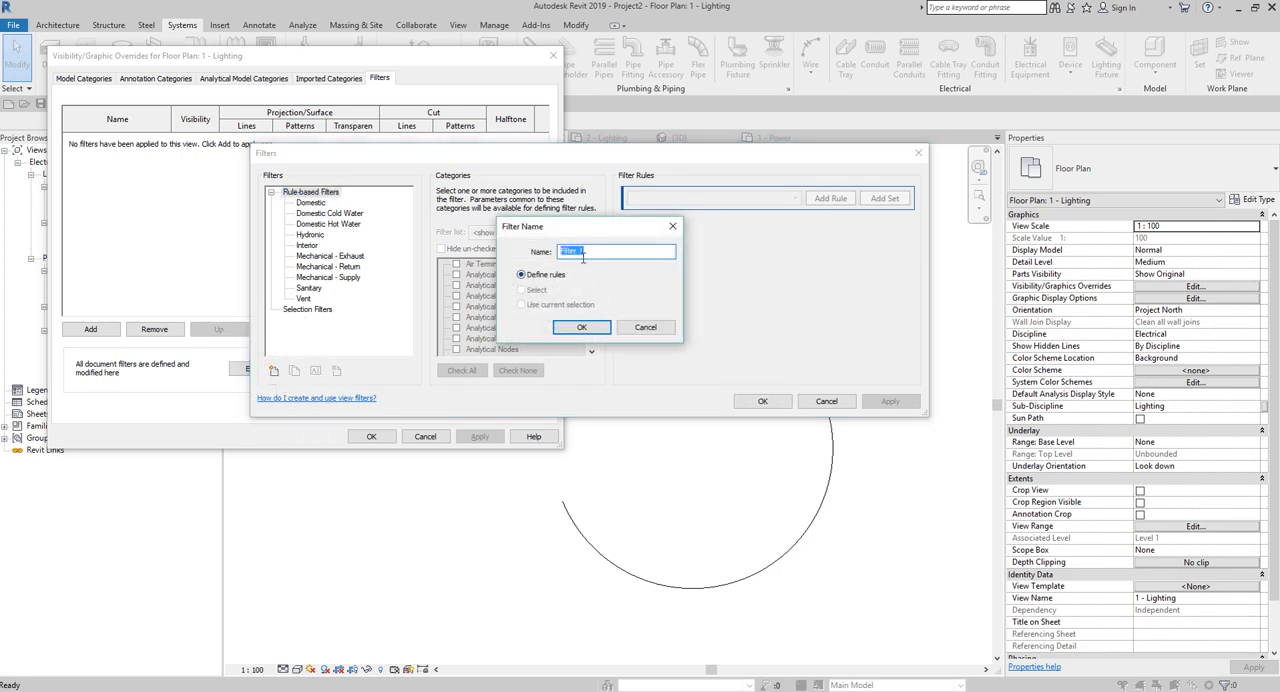
left_click(582, 258)
type("t")
key("BackSpace")
key("BackSpace")
key("BackSpace")
key("BackSpace")
key("BackSpace")
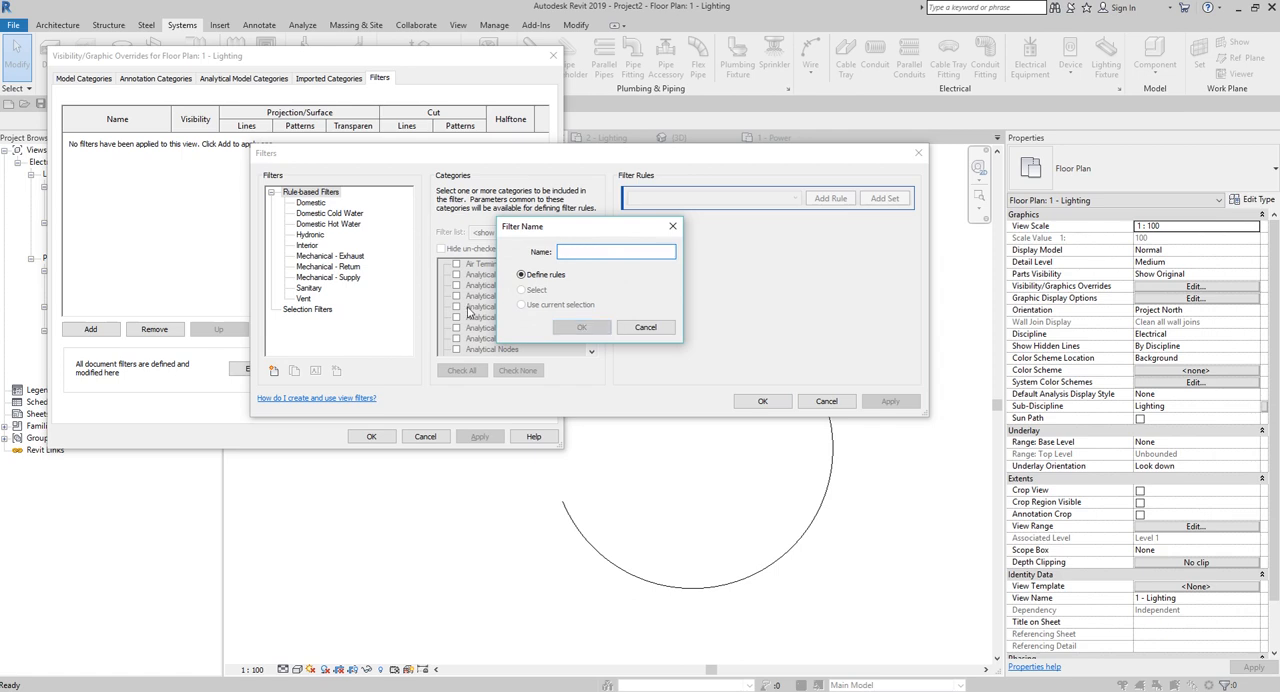
type("Type 1")
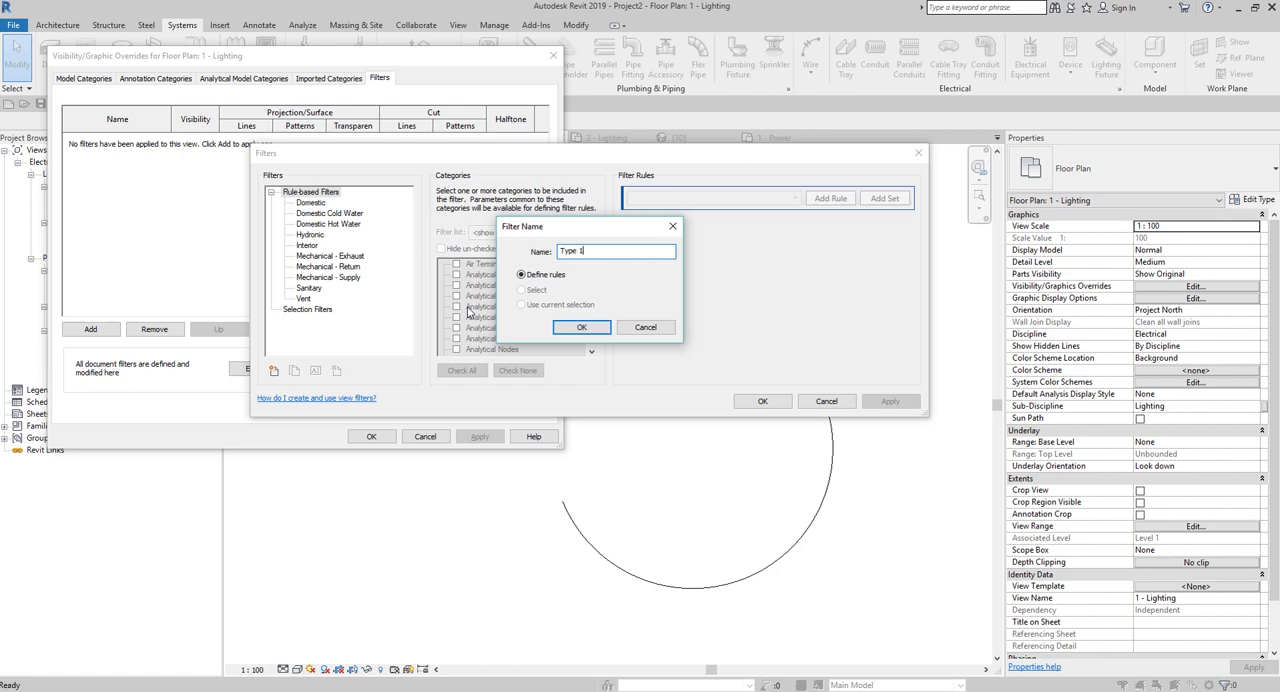
left_click(582, 328)
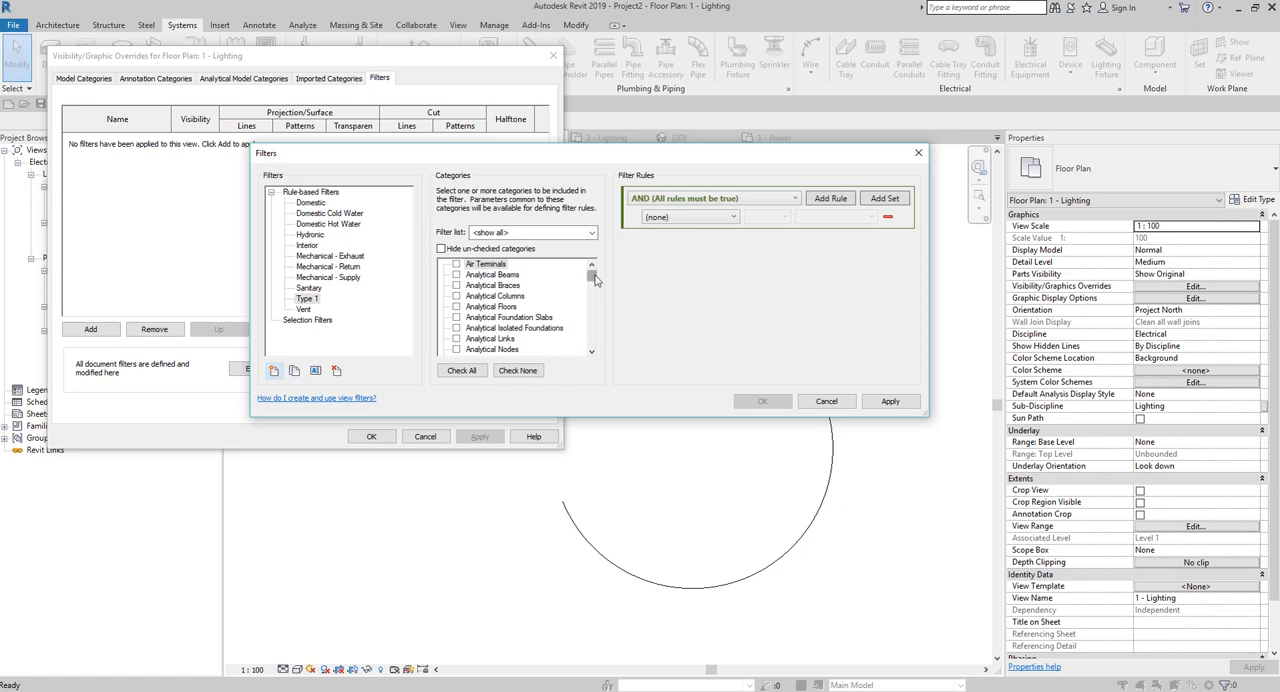
left_click_drag(593, 277, 590, 344)
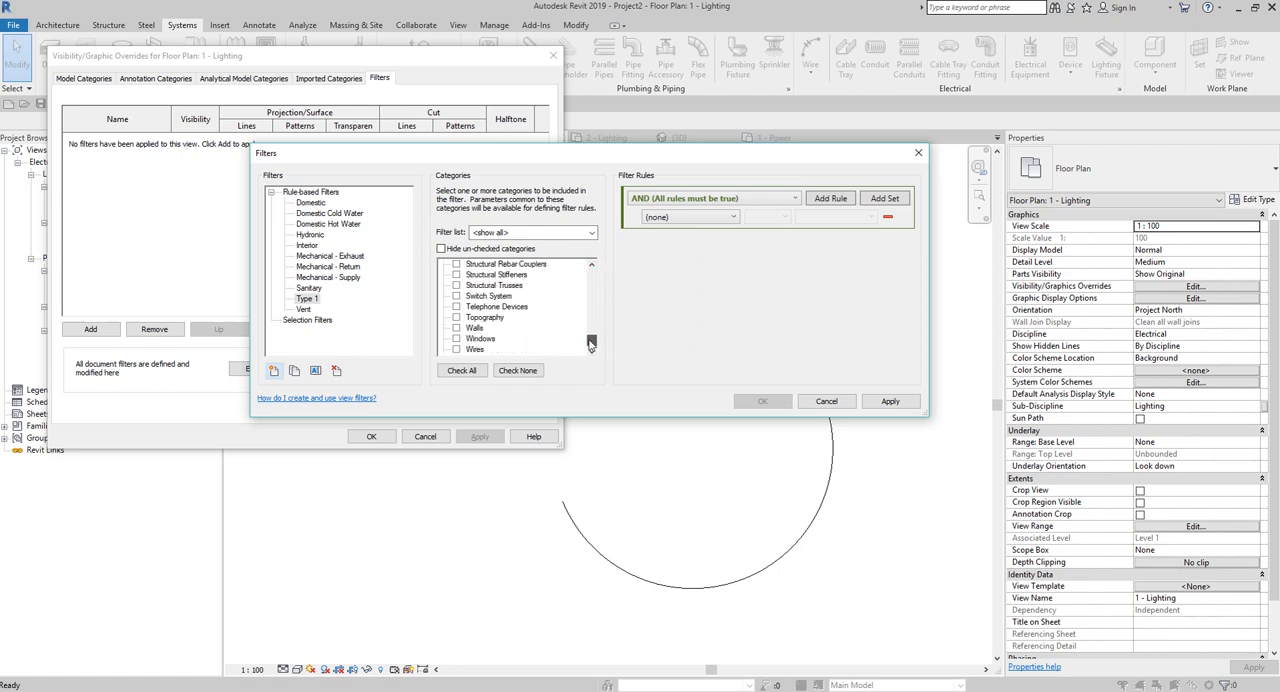
left_click(458, 350)
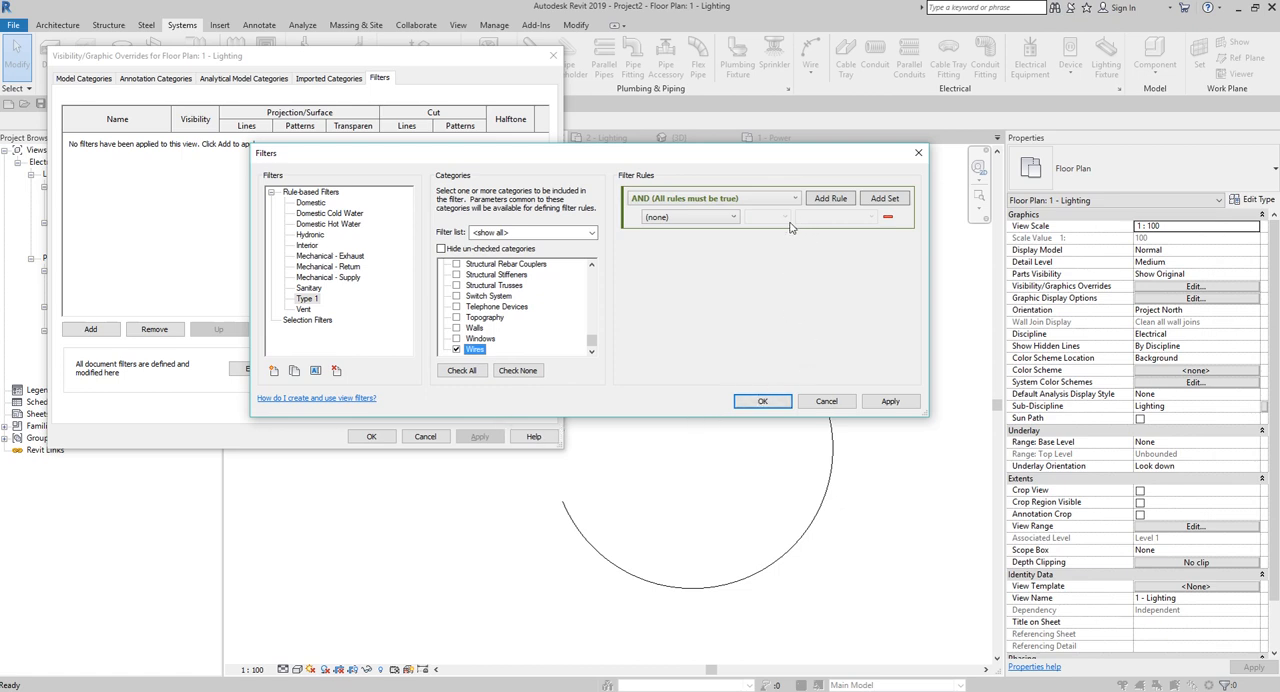
left_click(722, 205)
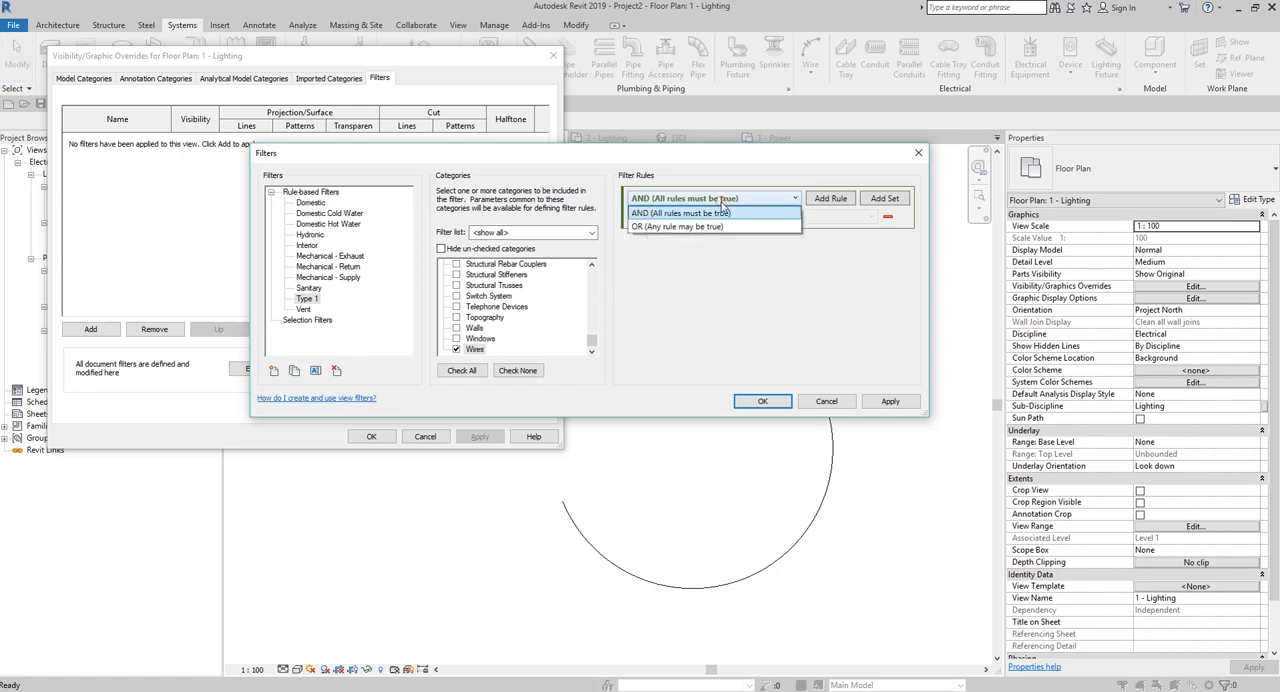
left_click(721, 201)
left_click(728, 218)
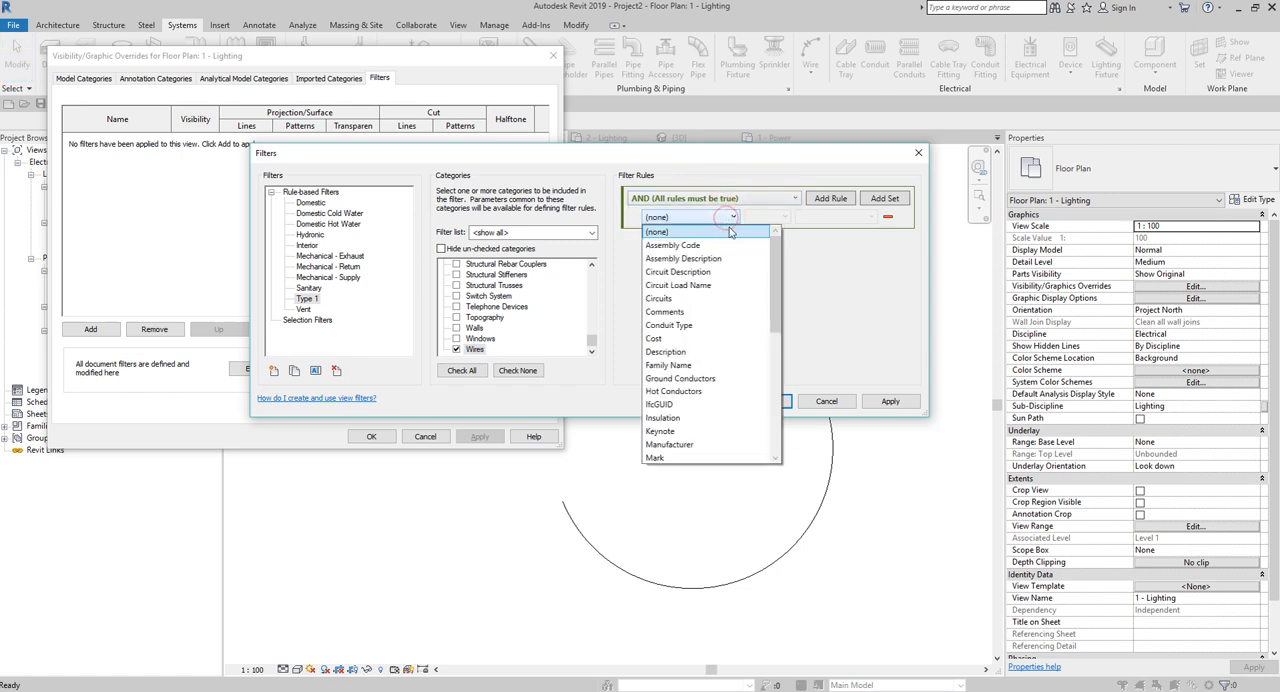
left_click_drag(775, 312, 790, 423)
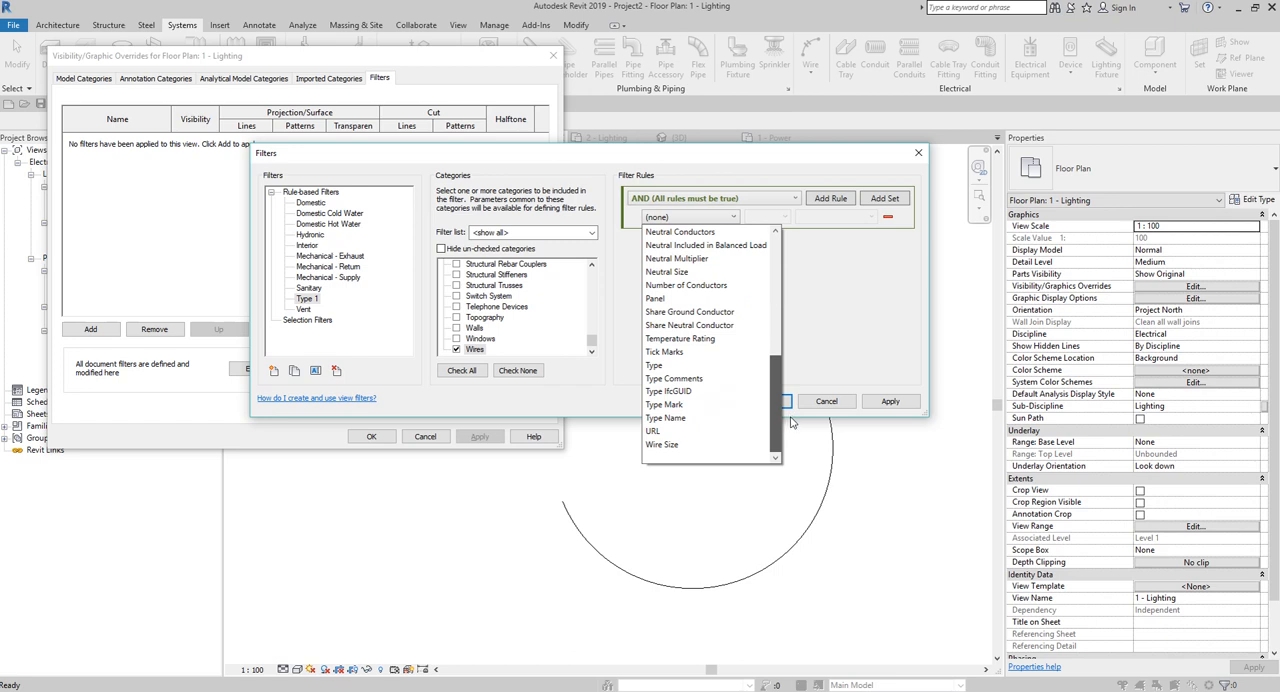
left_click(668, 366)
left_click(776, 220)
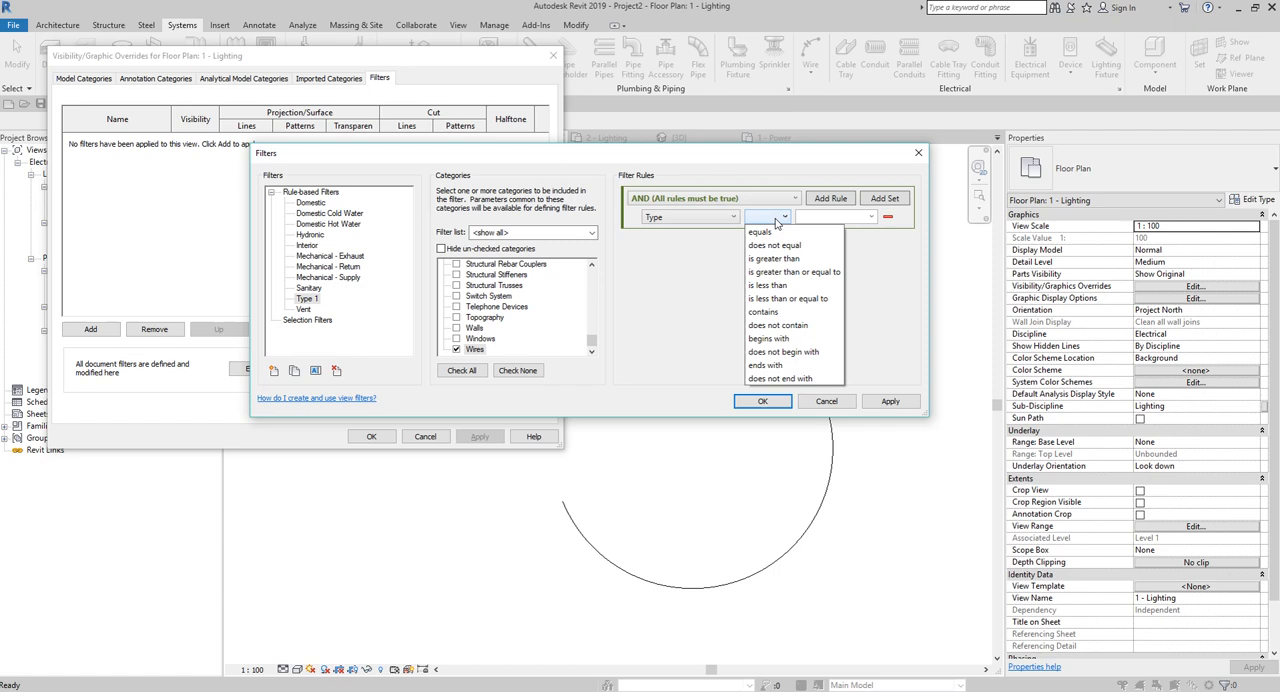
left_click(776, 311)
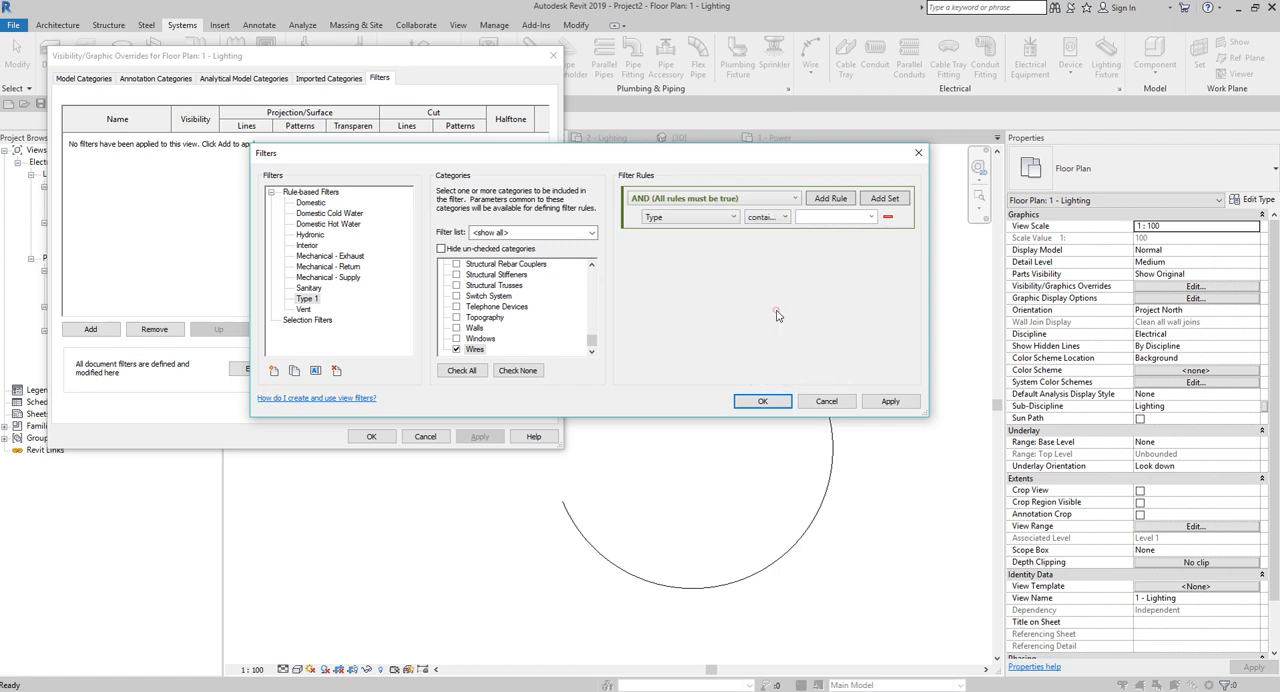
left_click(821, 218)
key("Escape")
key("Escape")
Check the wire types of the upper-left arc wire and the lower arc wire in the 1 - Lighting plan.
left_click(463, 338)
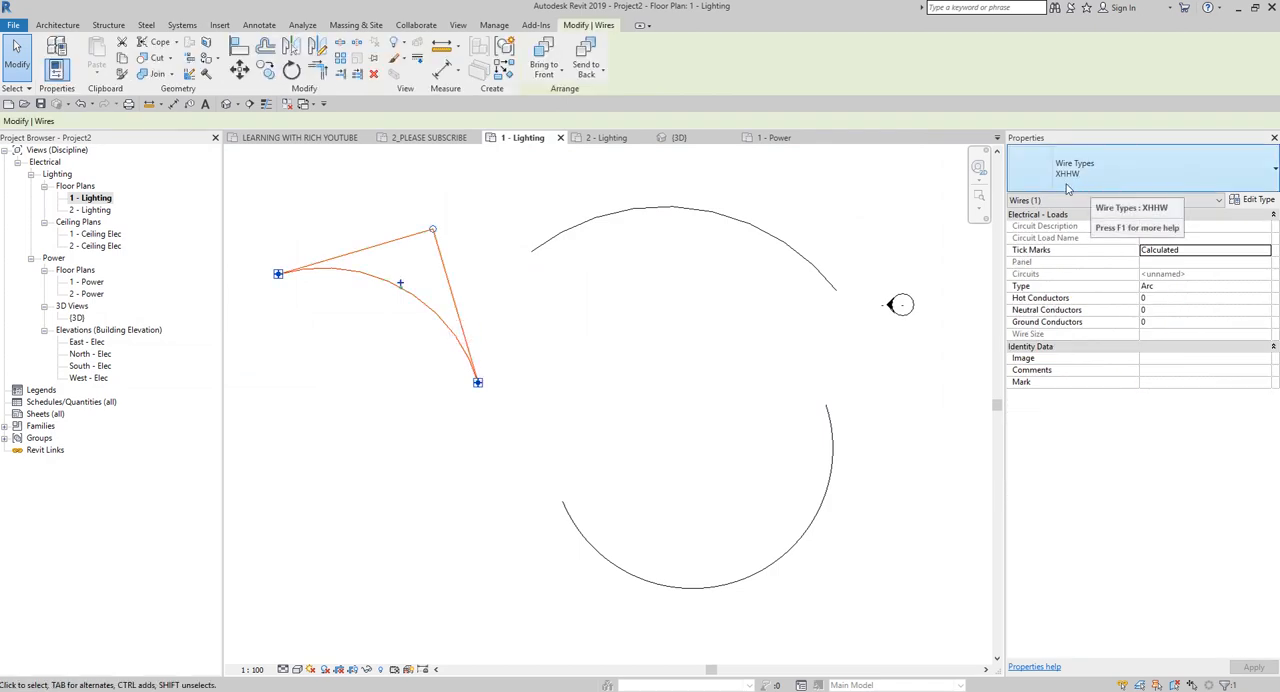
left_click(845, 441)
left_click(832, 425)
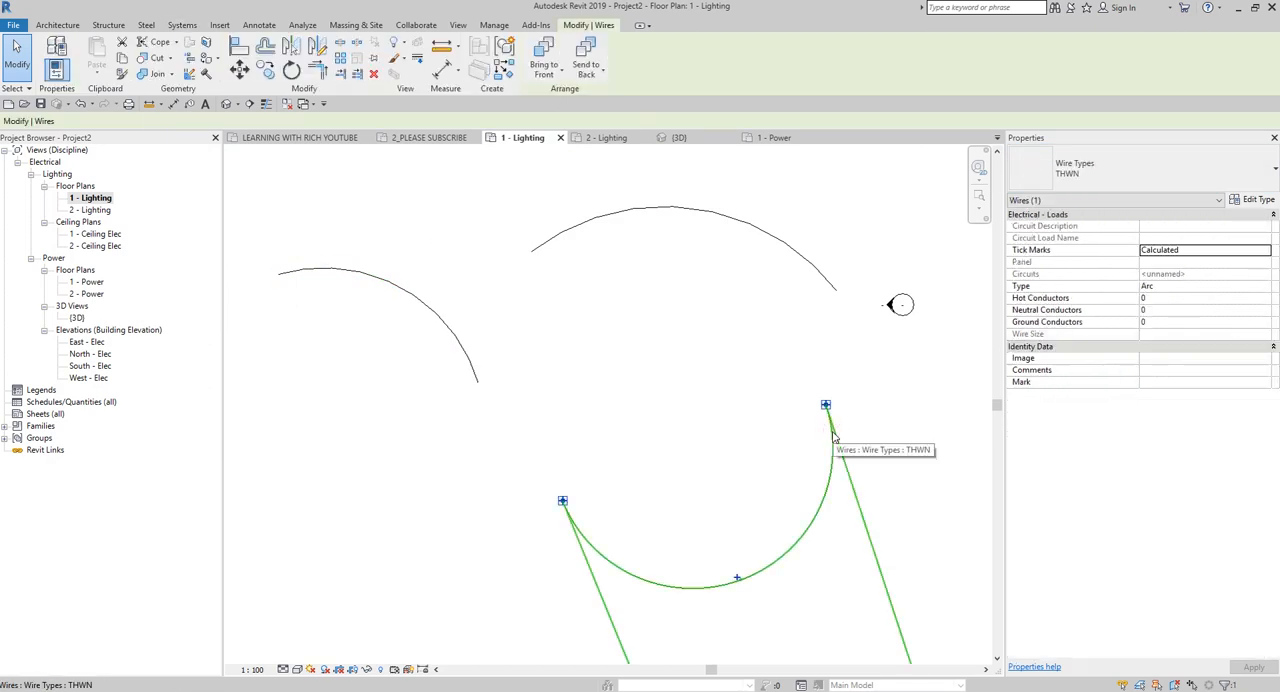
left_click(687, 406)
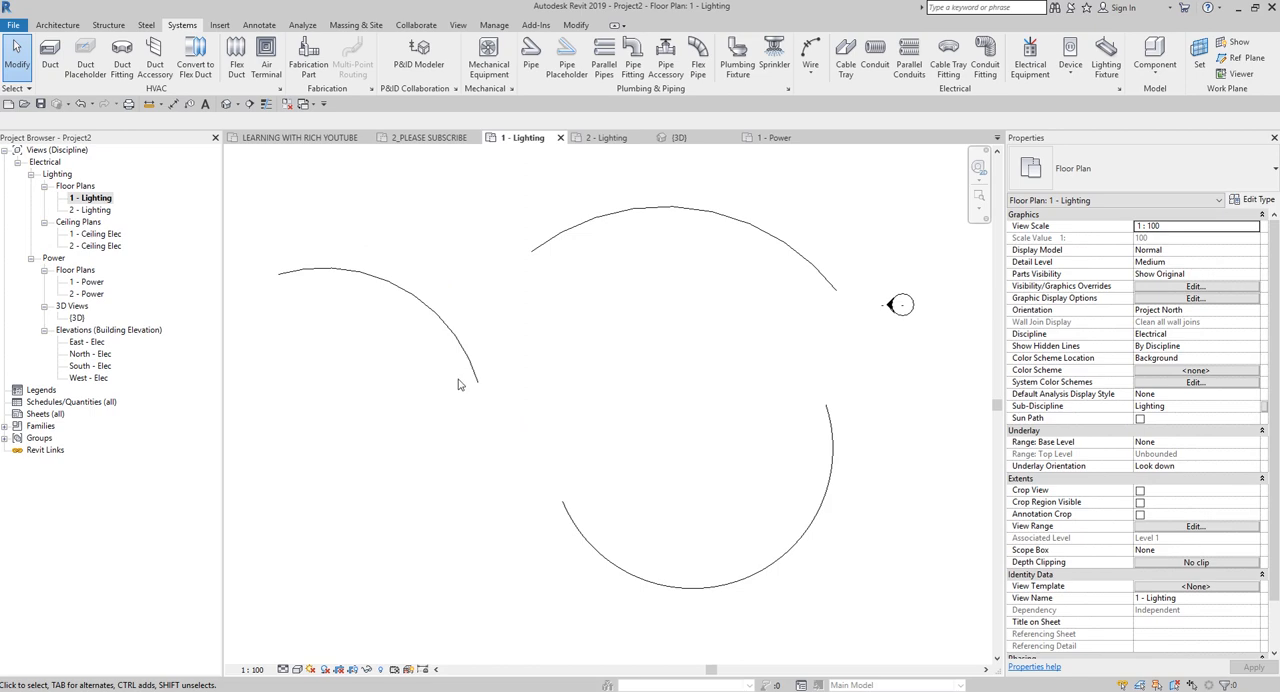
Create a rule-based view filter with the default name and include only the Wires category in it.
key("v")
key("v")
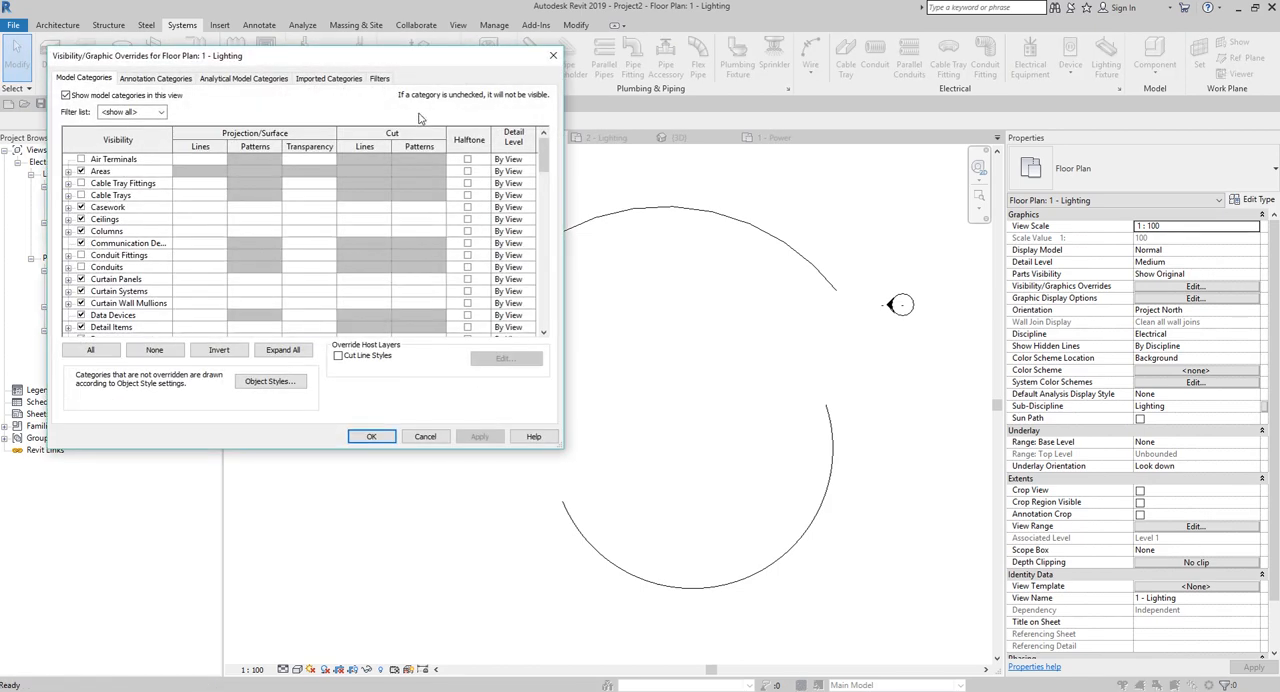
left_click(380, 79)
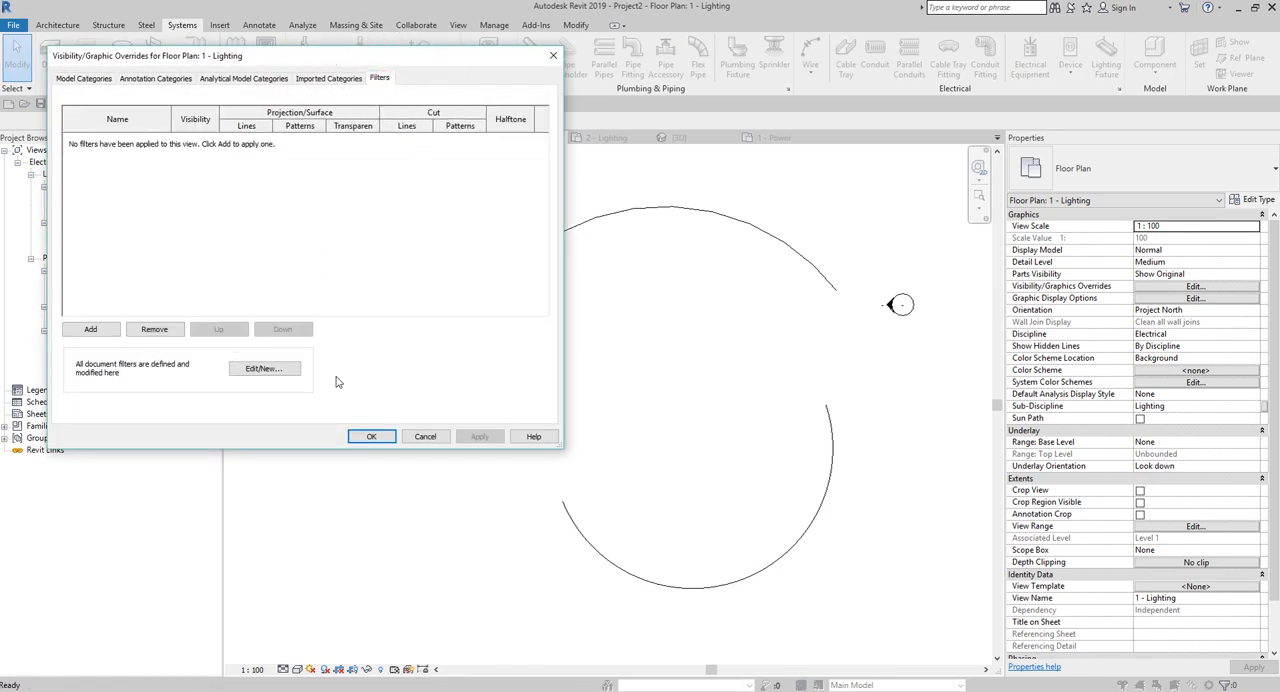
left_click(270, 369)
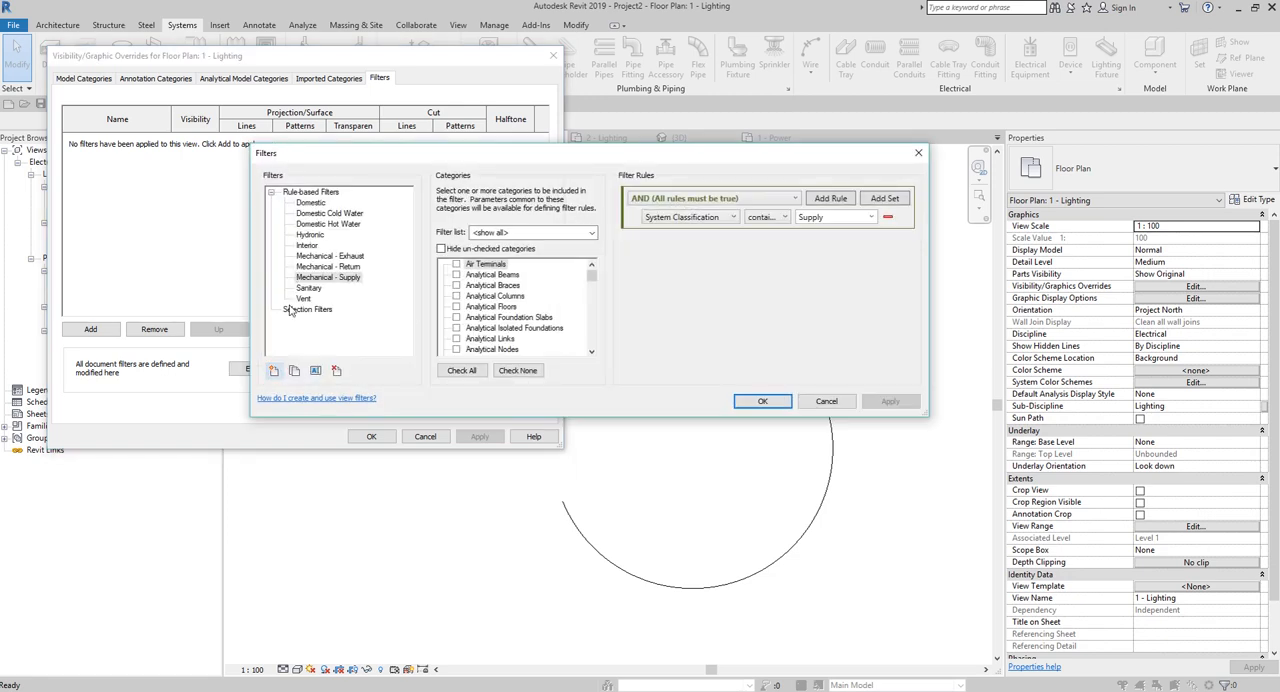
left_click(274, 371)
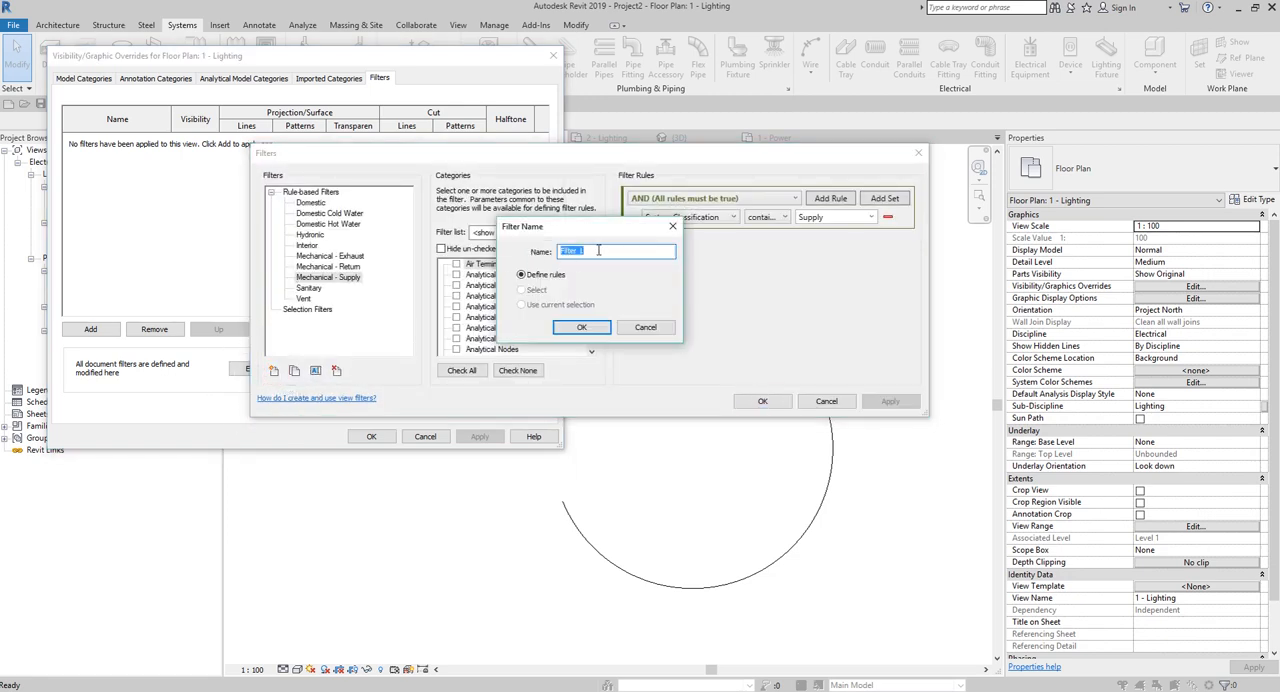
left_click(581, 327)
left_click_drag(591, 278, 590, 366)
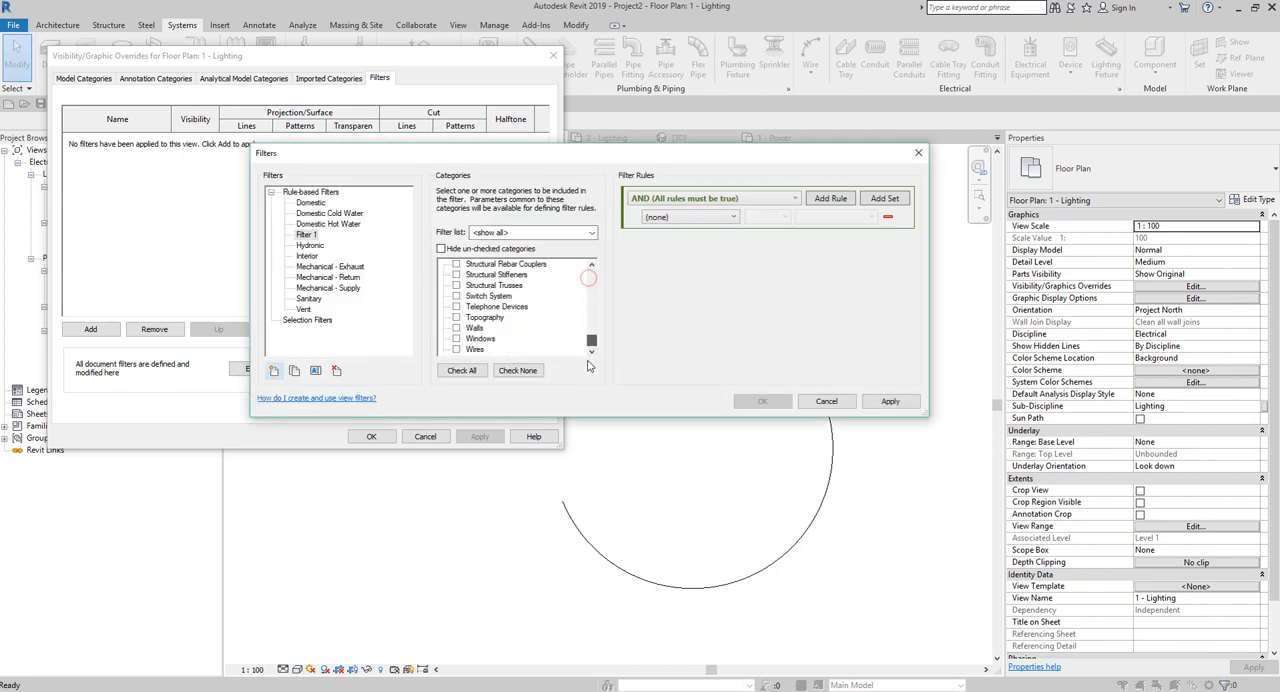
left_click(456, 349)
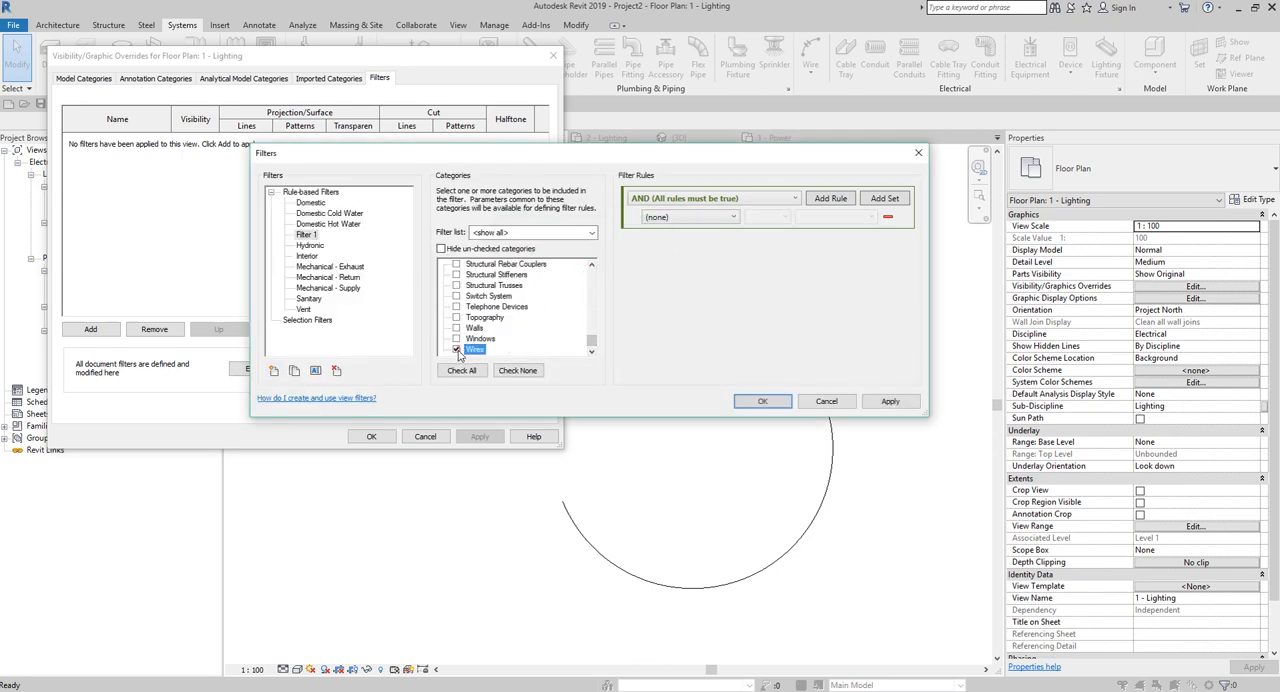
Define the new filter's rule as Type contains XHHW and save the filter.
left_click(694, 220)
scroll(670, 425, "down", 3)
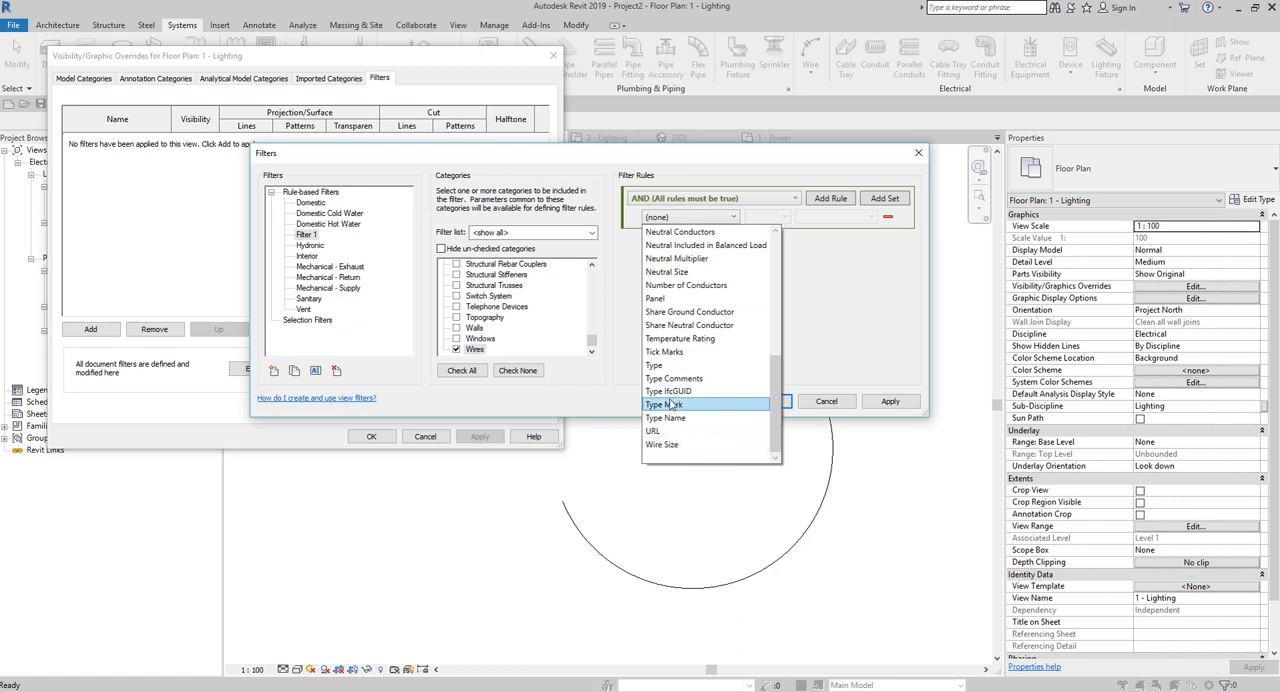
left_click(656, 365)
left_click(780, 217)
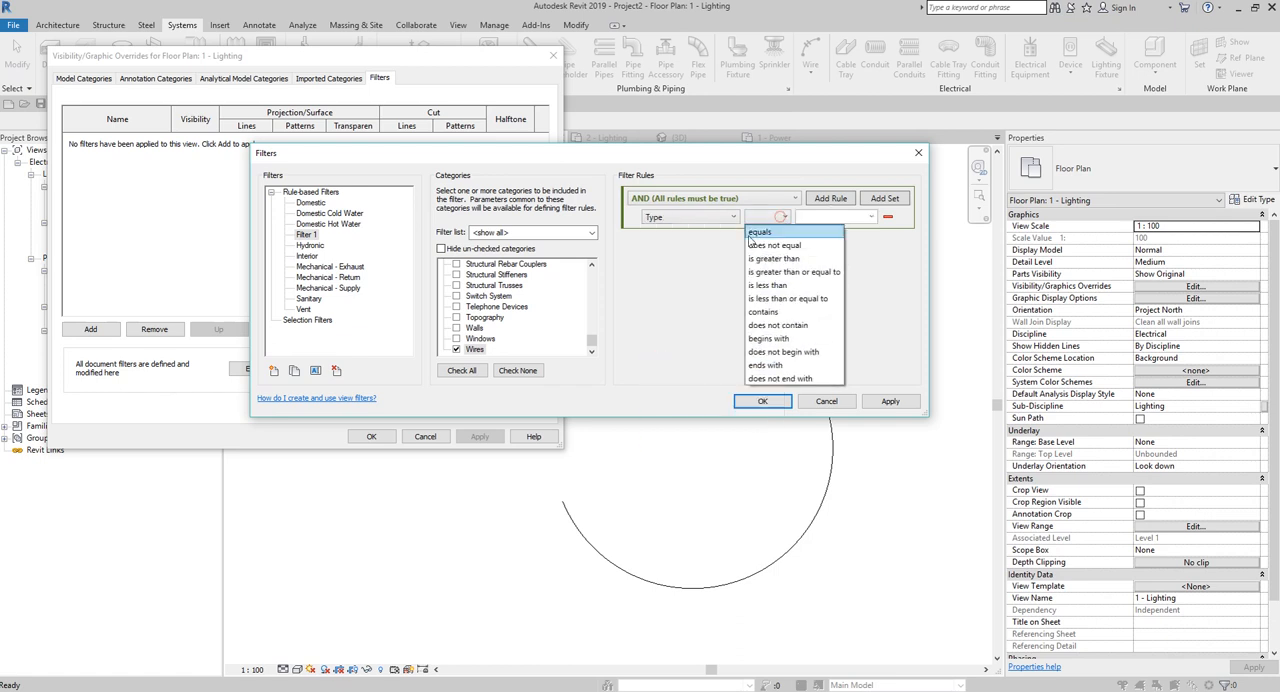
left_click(765, 311)
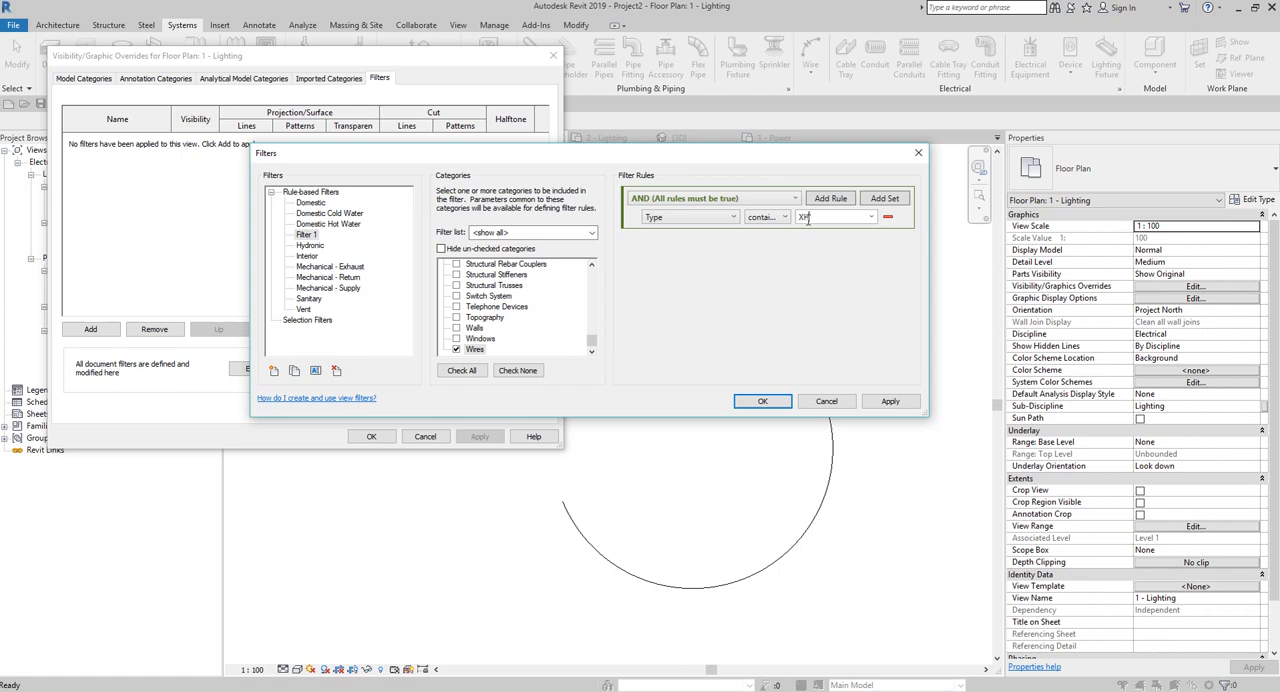
left_click(755, 399)
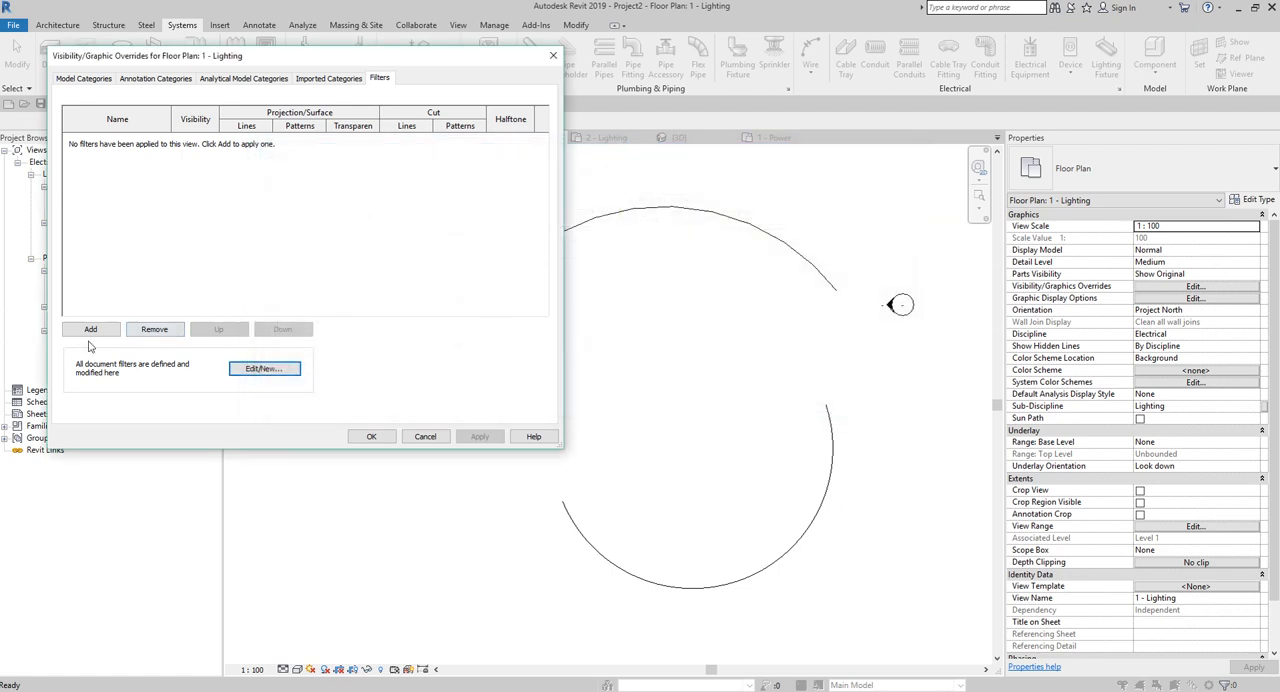
Add Filter 1 to the 1 - Lighting plan and override its projection line colour with green.
left_click(90, 329)
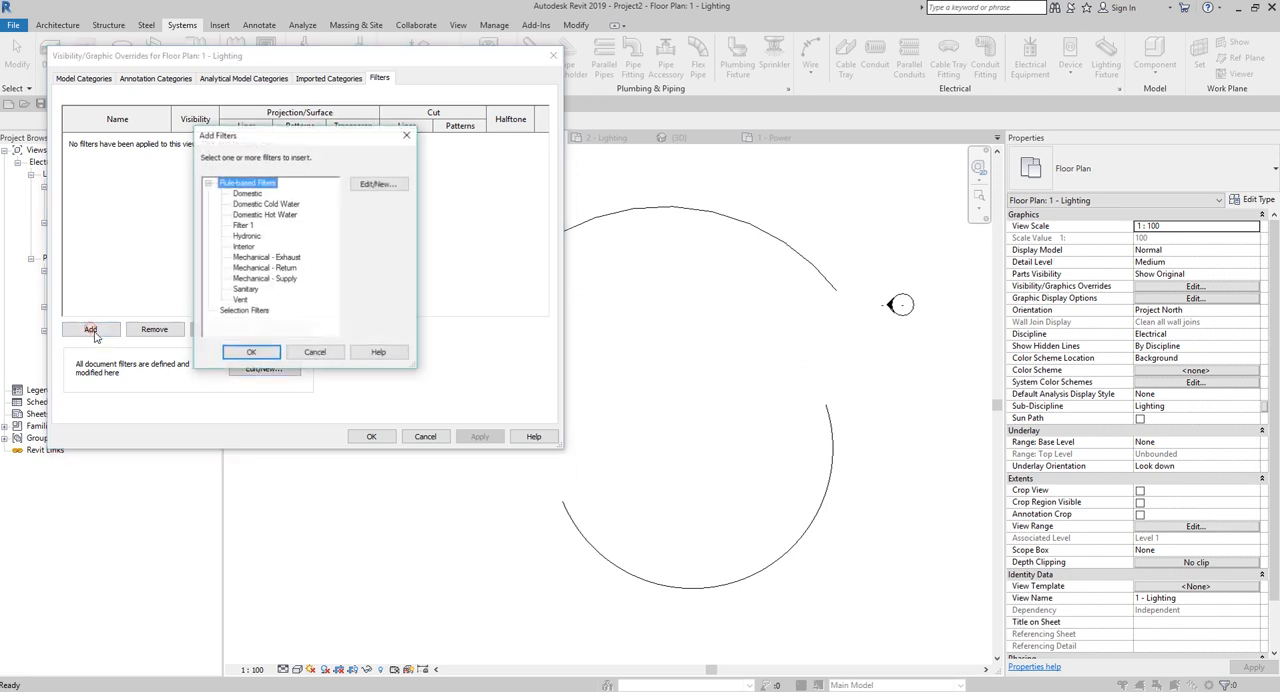
double_click(243, 225)
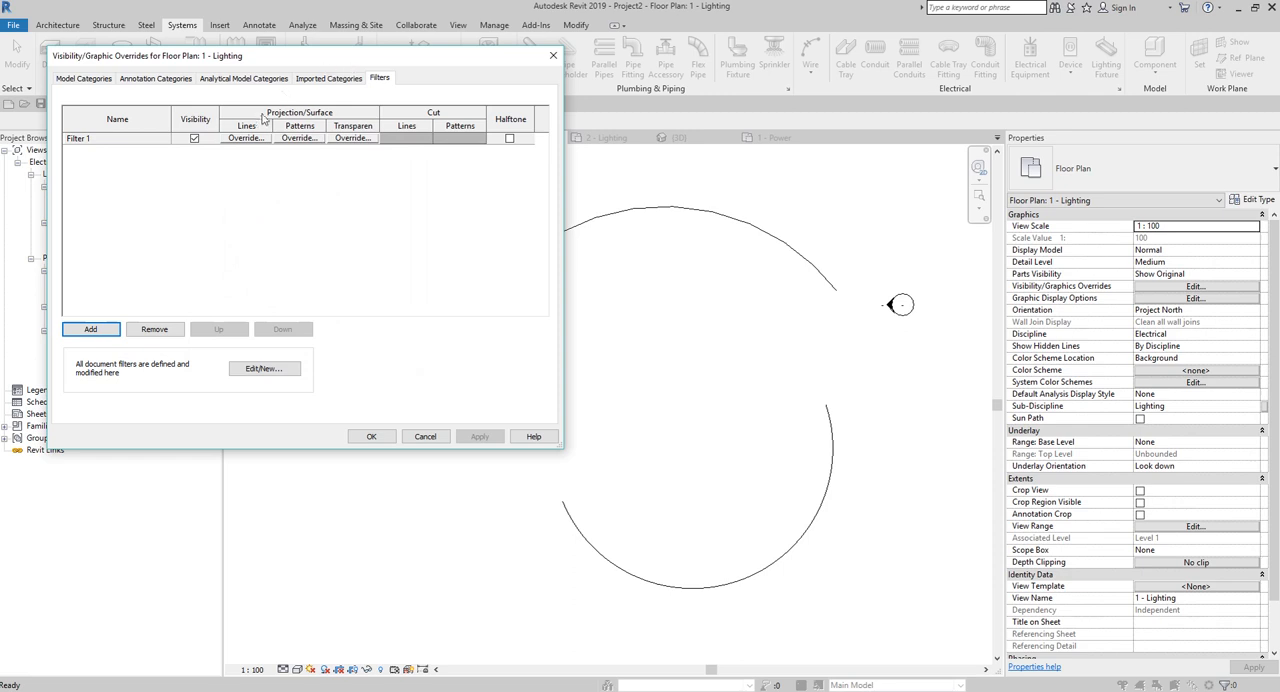
left_click(246, 138)
left_click(310, 252)
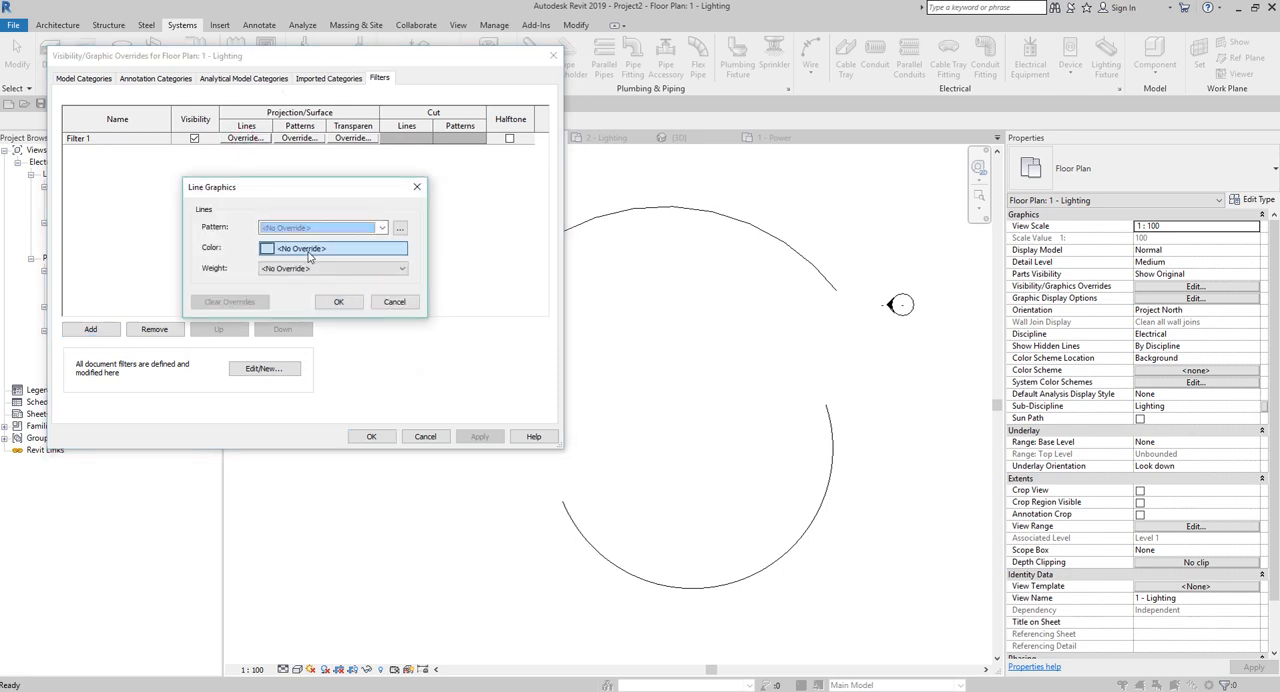
left_click(217, 264)
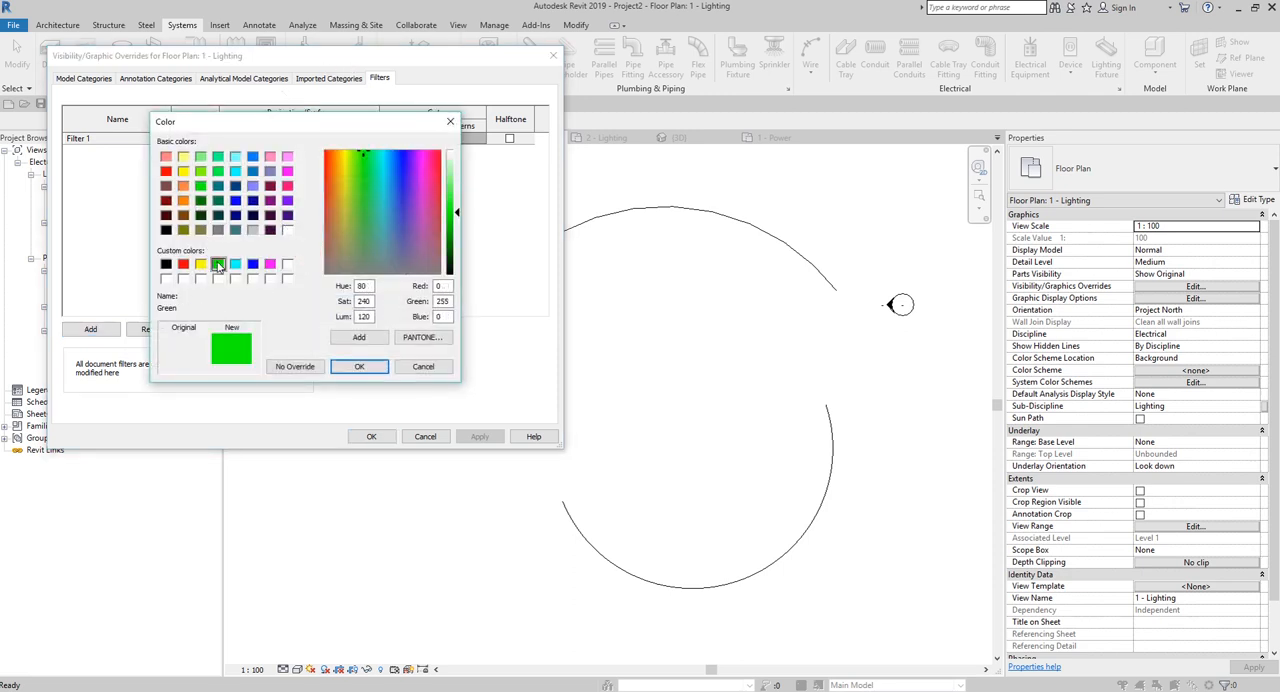
left_click(357, 366)
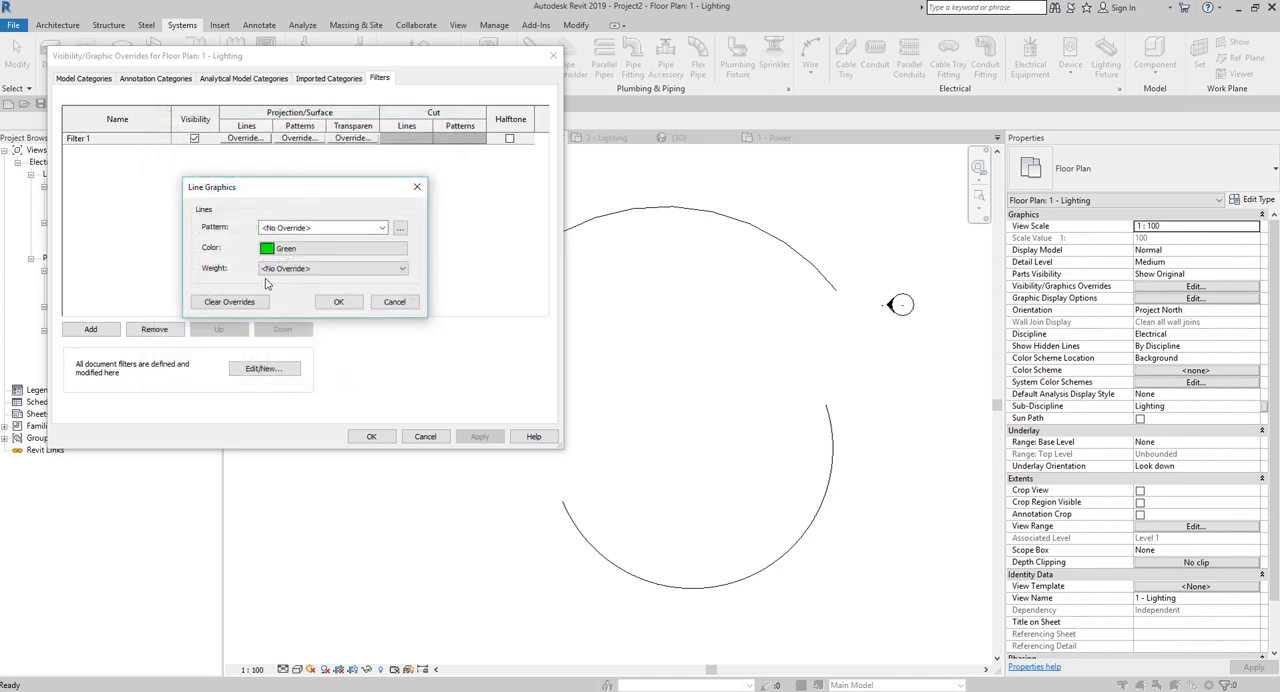
left_click(288, 228)
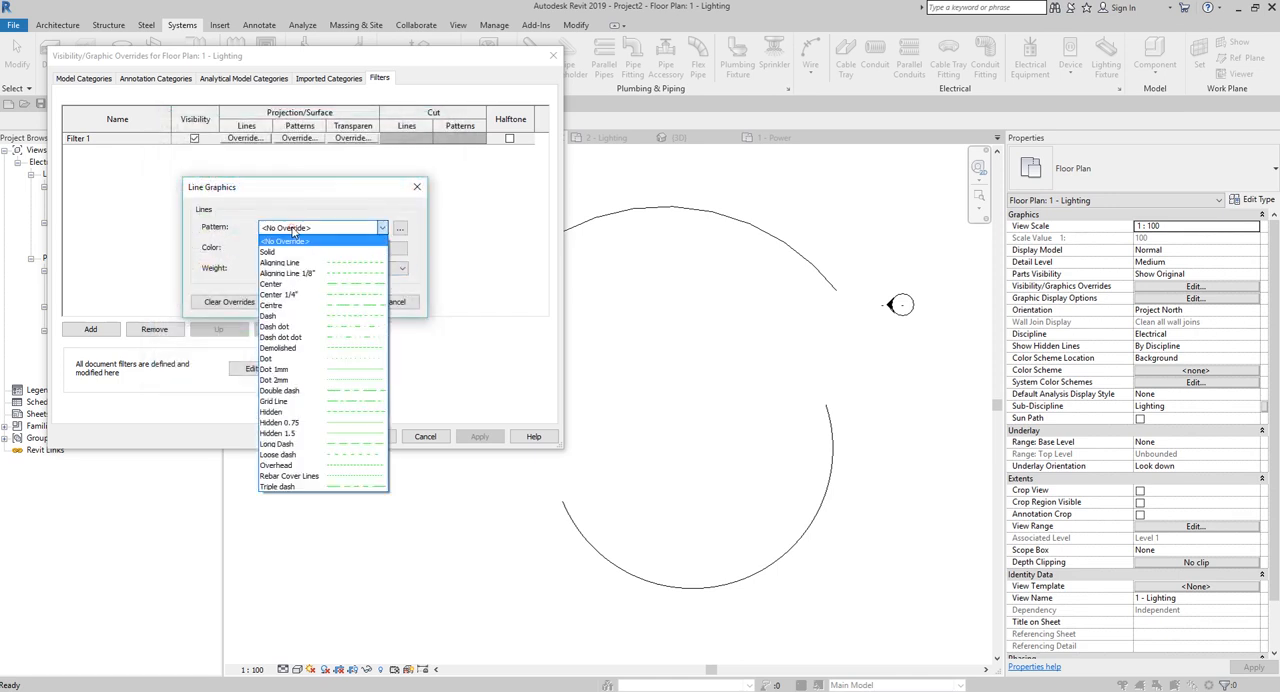
left_click(290, 229)
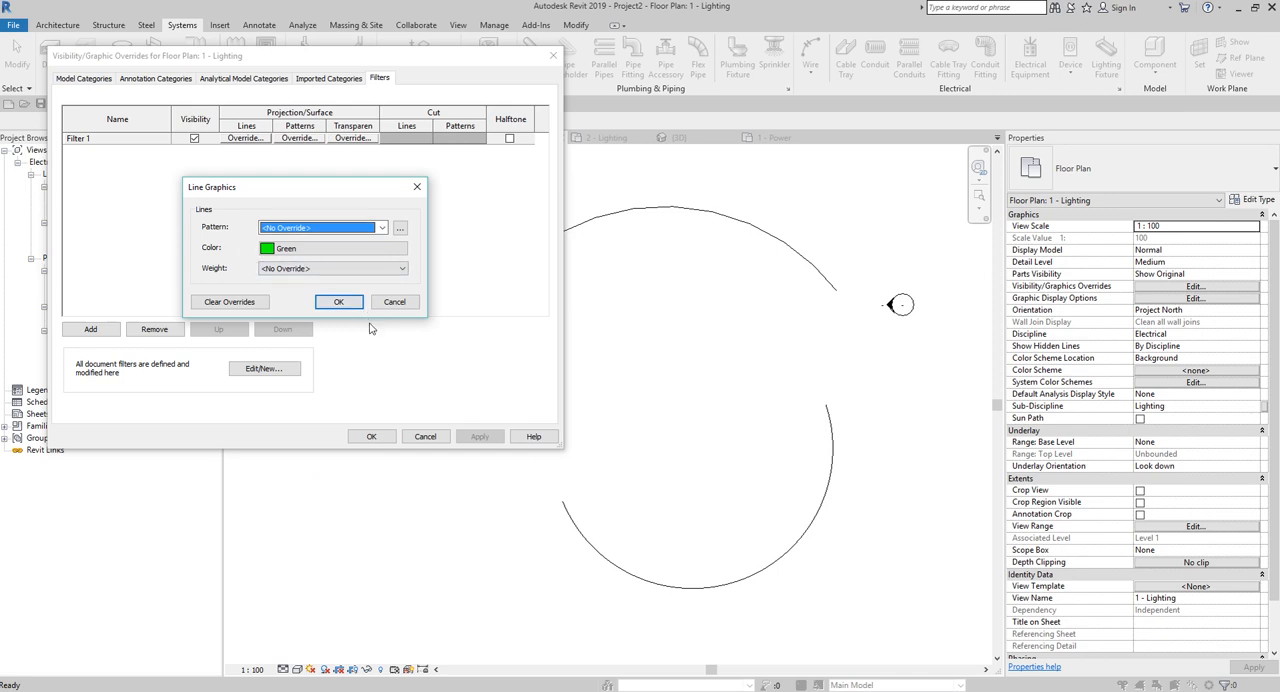
left_click(338, 301)
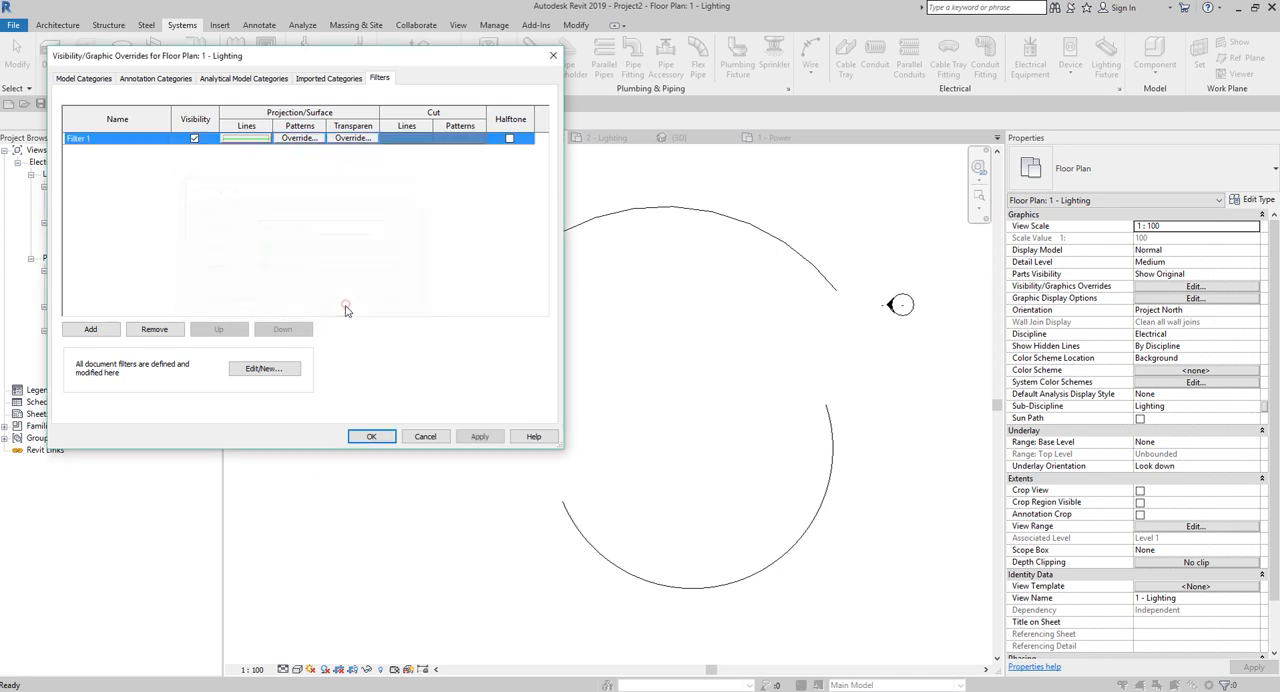
left_click(369, 440)
Check the wire type of the leftmost arc wire in the 1 - Lighting plan.
scroll(406, 354, "down", 2)
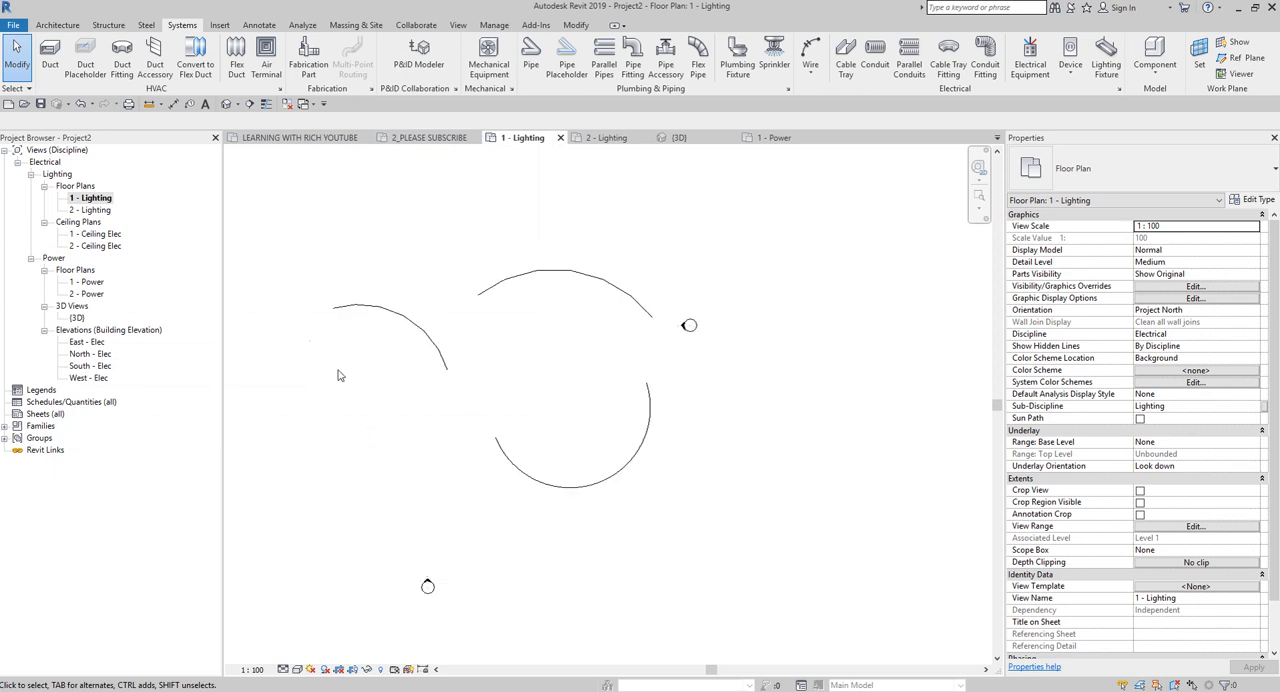
left_click(421, 324)
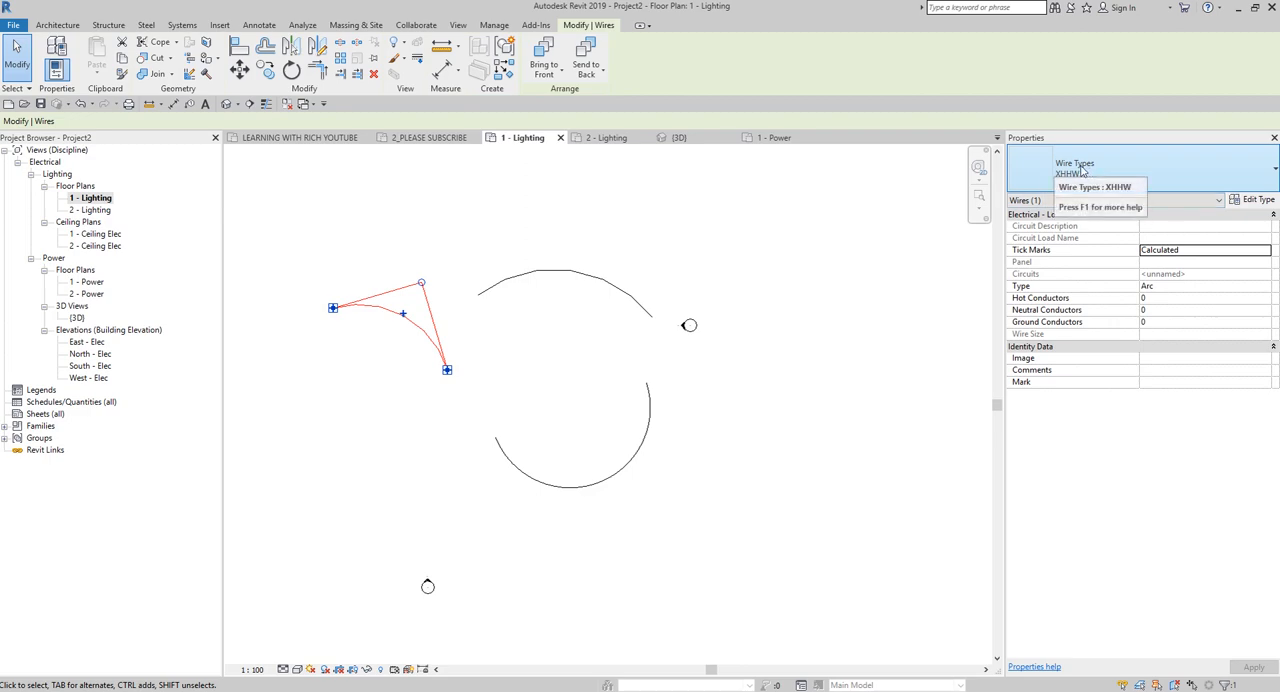
left_click(636, 260)
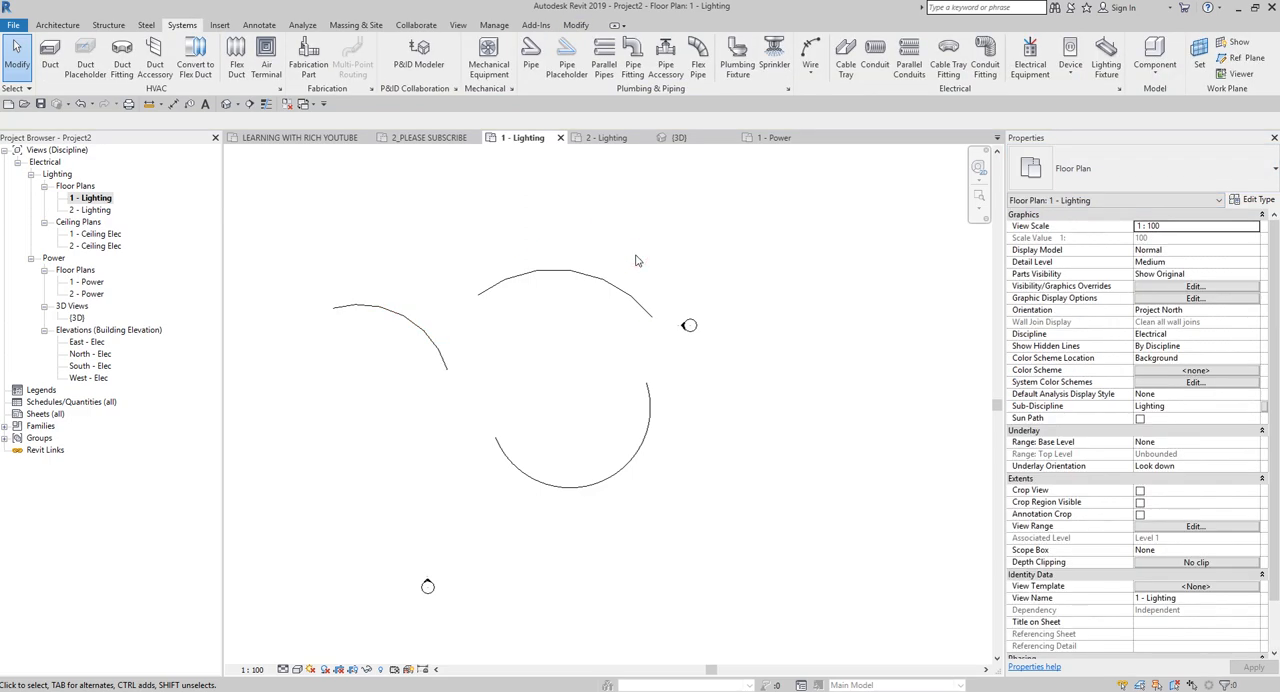
Review the parameters available for Filter 1's rule and close the filter settings without changing them.
key("v")
key("v")
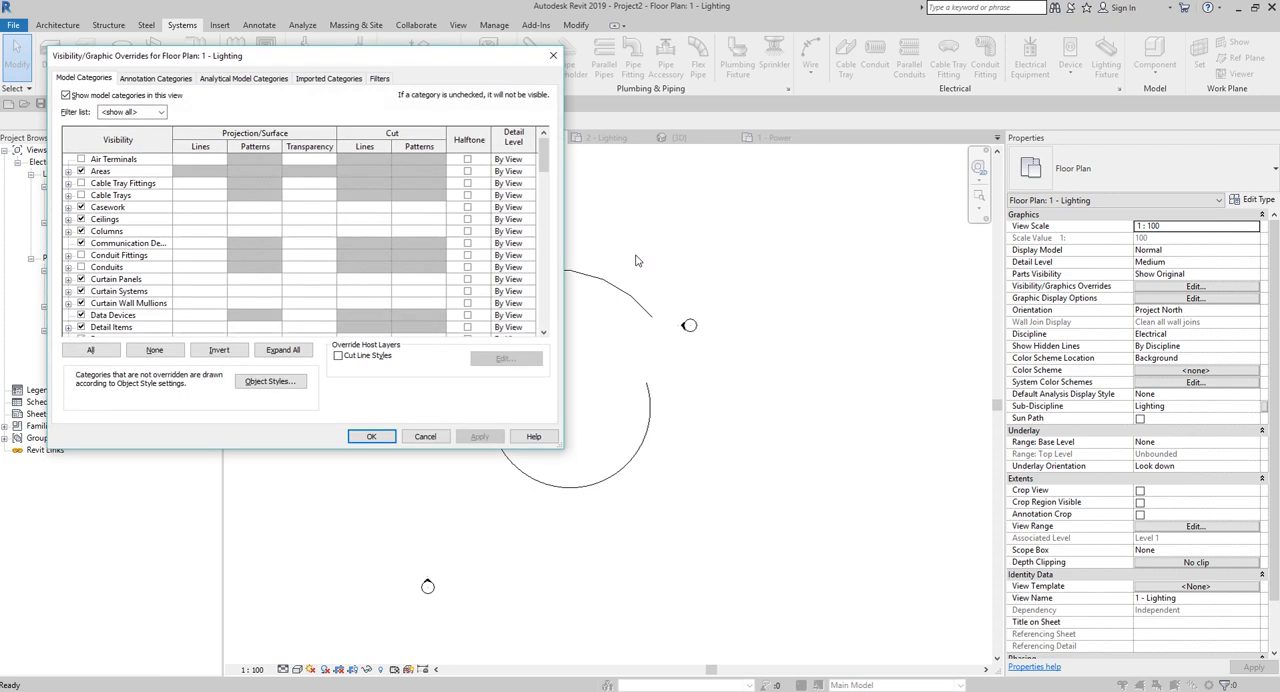
left_click(380, 78)
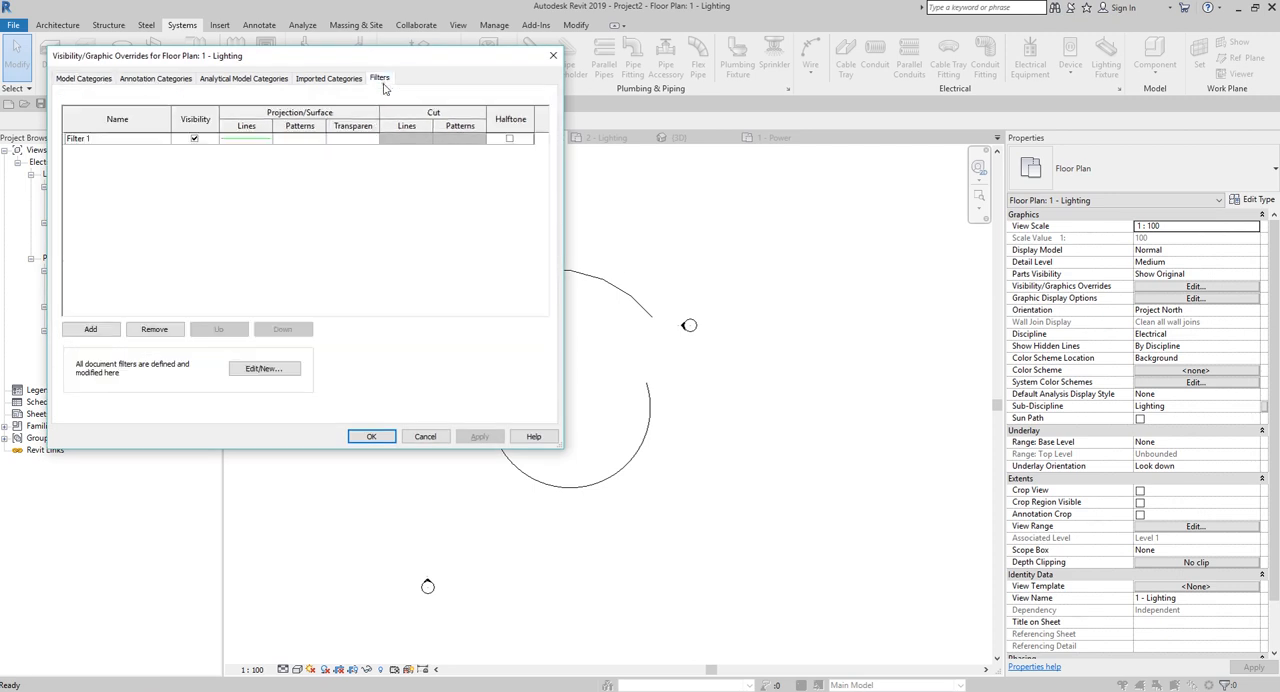
left_click(90, 138)
left_click(268, 368)
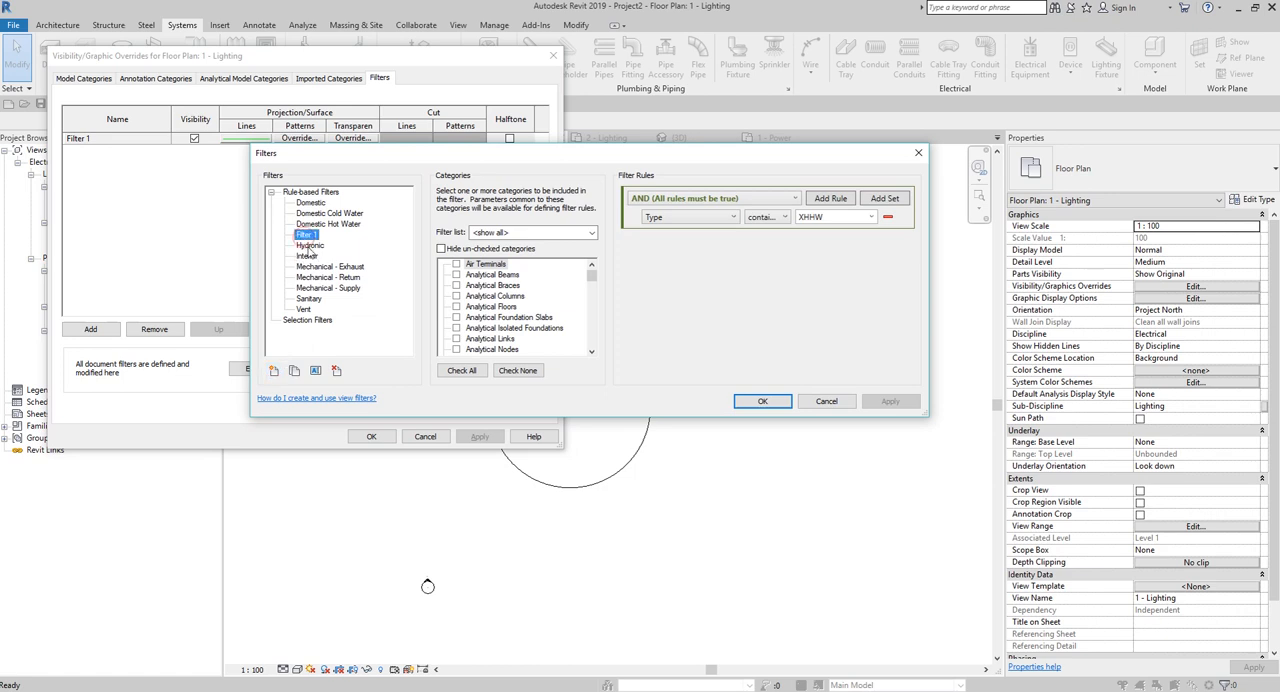
left_click(705, 218)
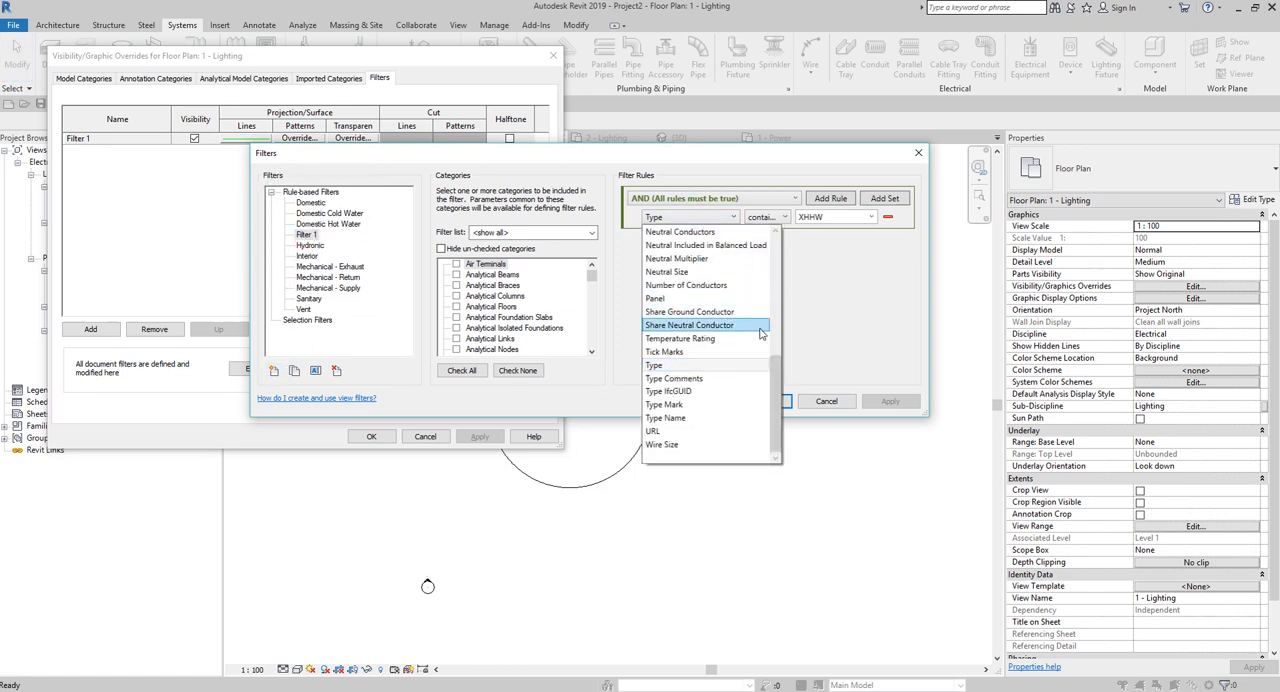
left_click_drag(778, 401, 762, 322)
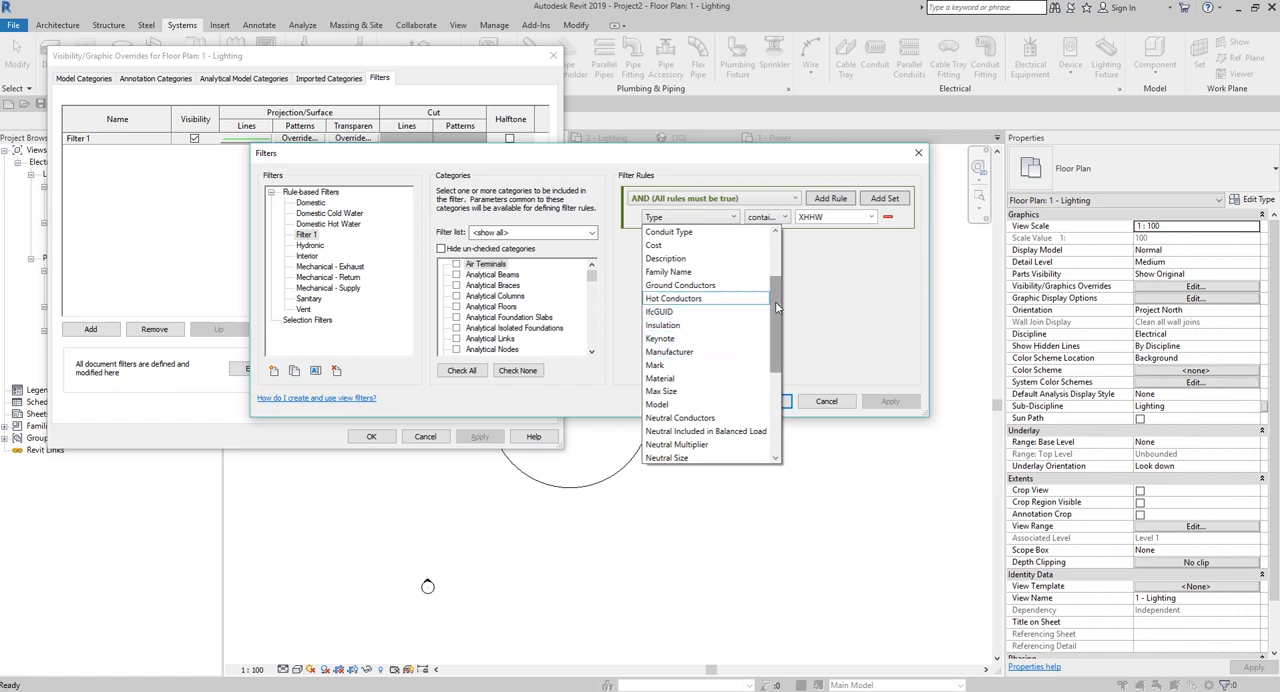
left_click_drag(775, 300, 777, 367)
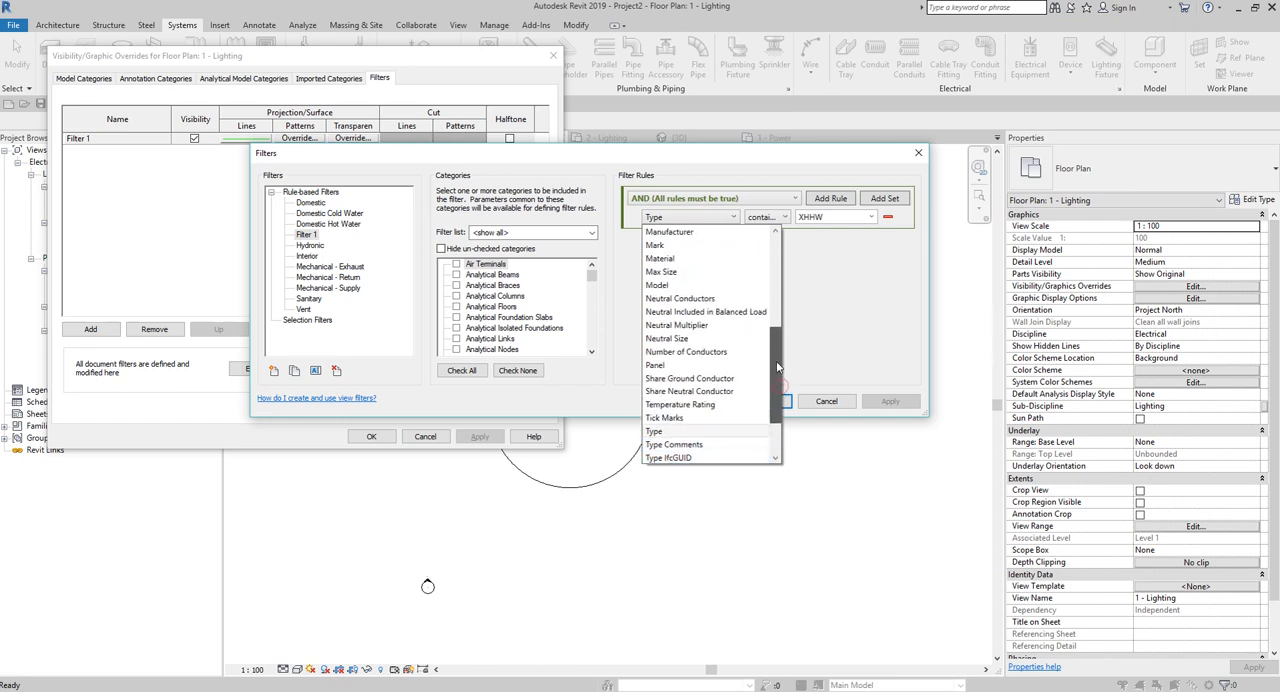
left_click(918, 152)
left_click(918, 152)
left_click(552, 56)
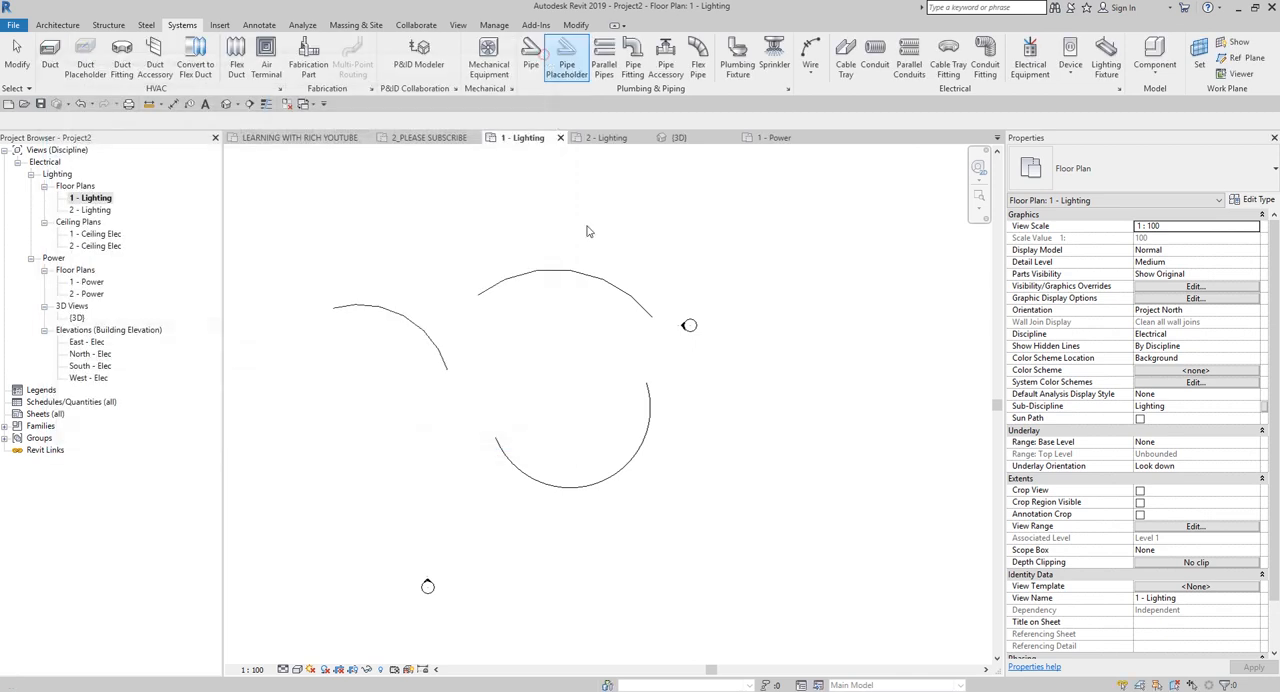
Inspect the type properties of the leftmost arc wire, including its insulation, without changing them.
left_click(420, 330)
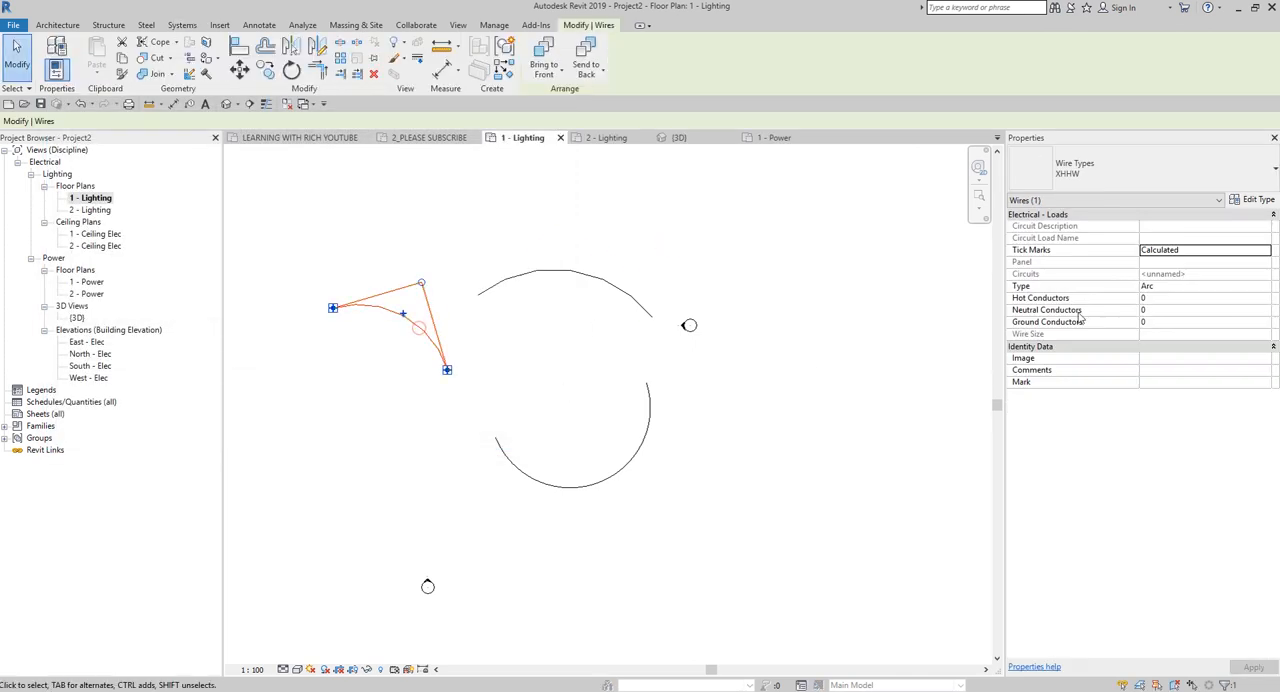
left_click(1258, 200)
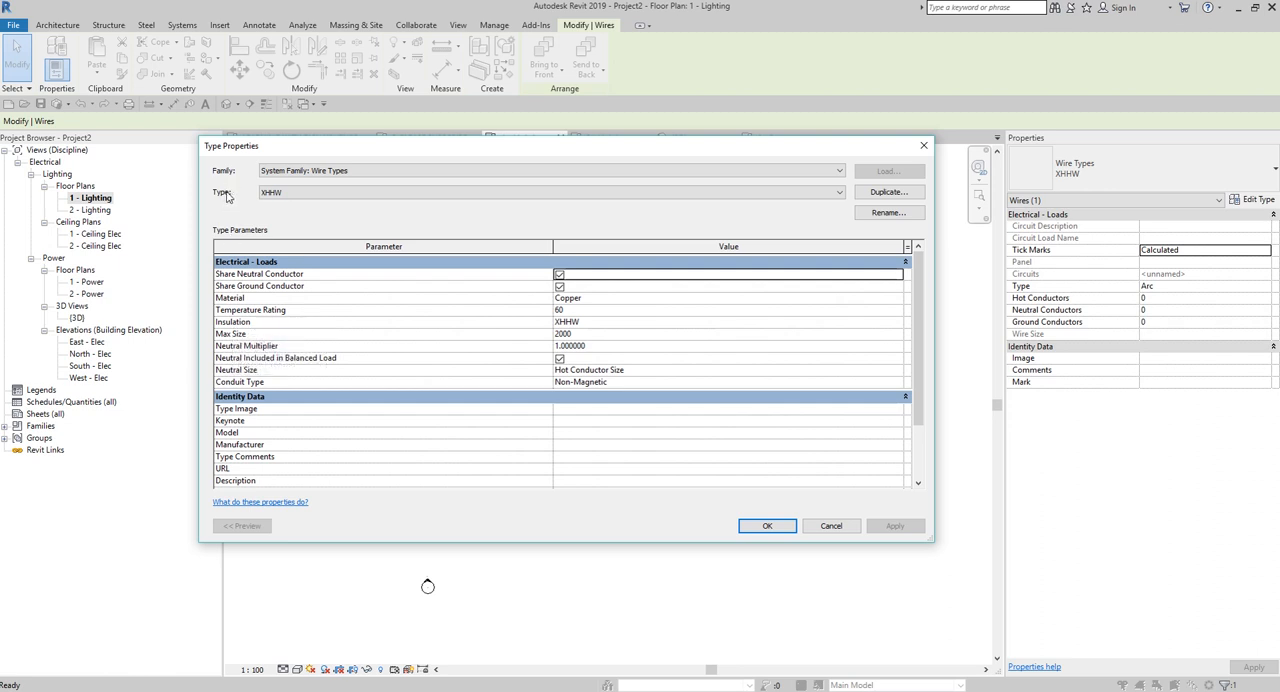
left_click(835, 525)
left_click(737, 378)
Open the definition of Filter 1 from the 1 - Lighting plan's graphic overrides.
key("v")
key("v")
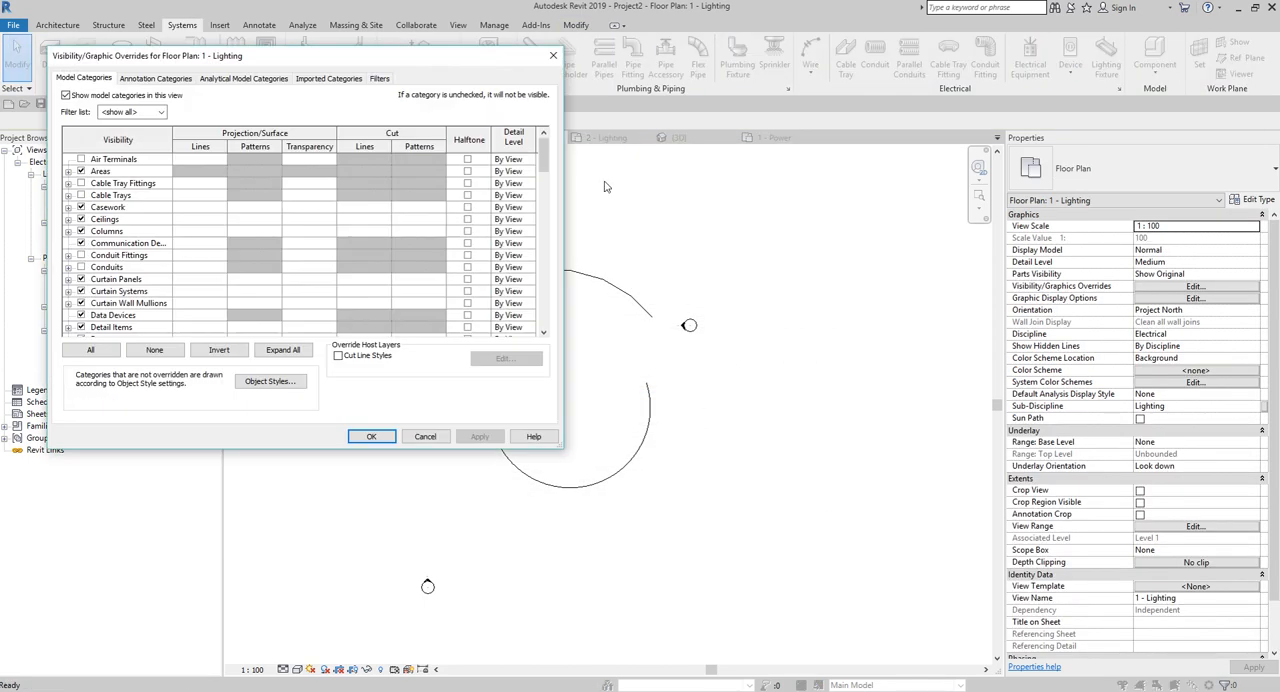
left_click(380, 78)
left_click(262, 369)
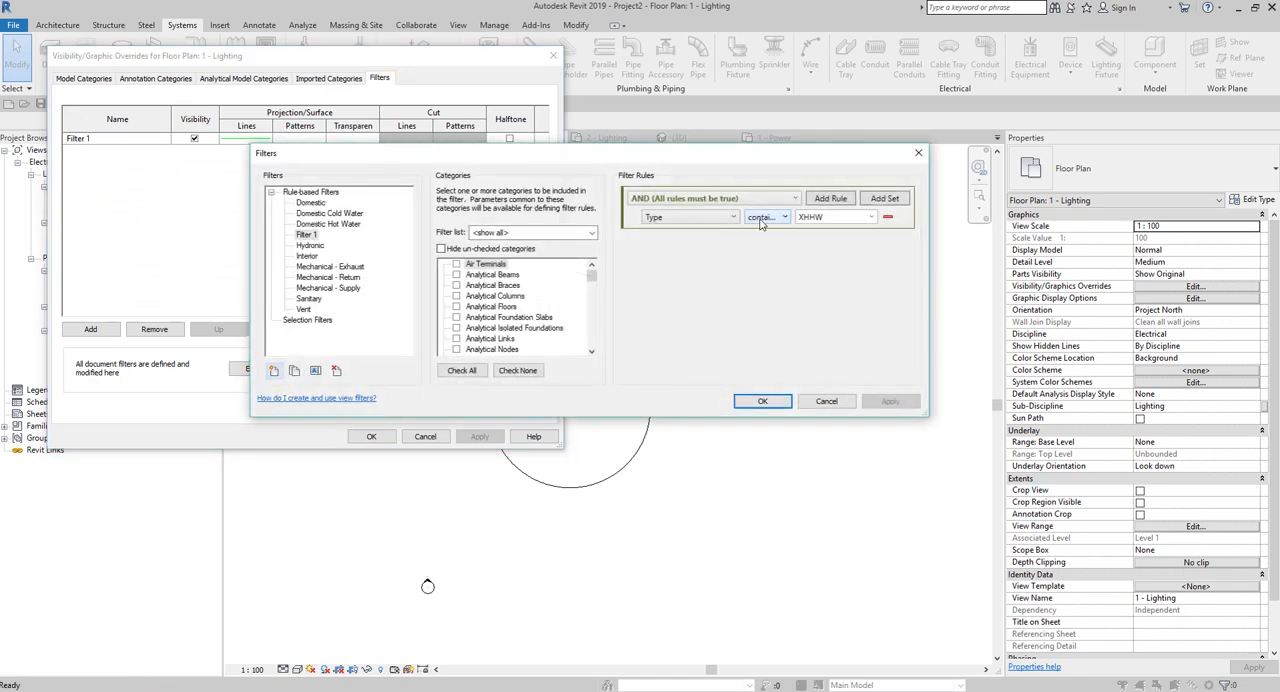
Try the equals operator in Filter 1's Type rule and check which values can be chosen.
left_click(784, 218)
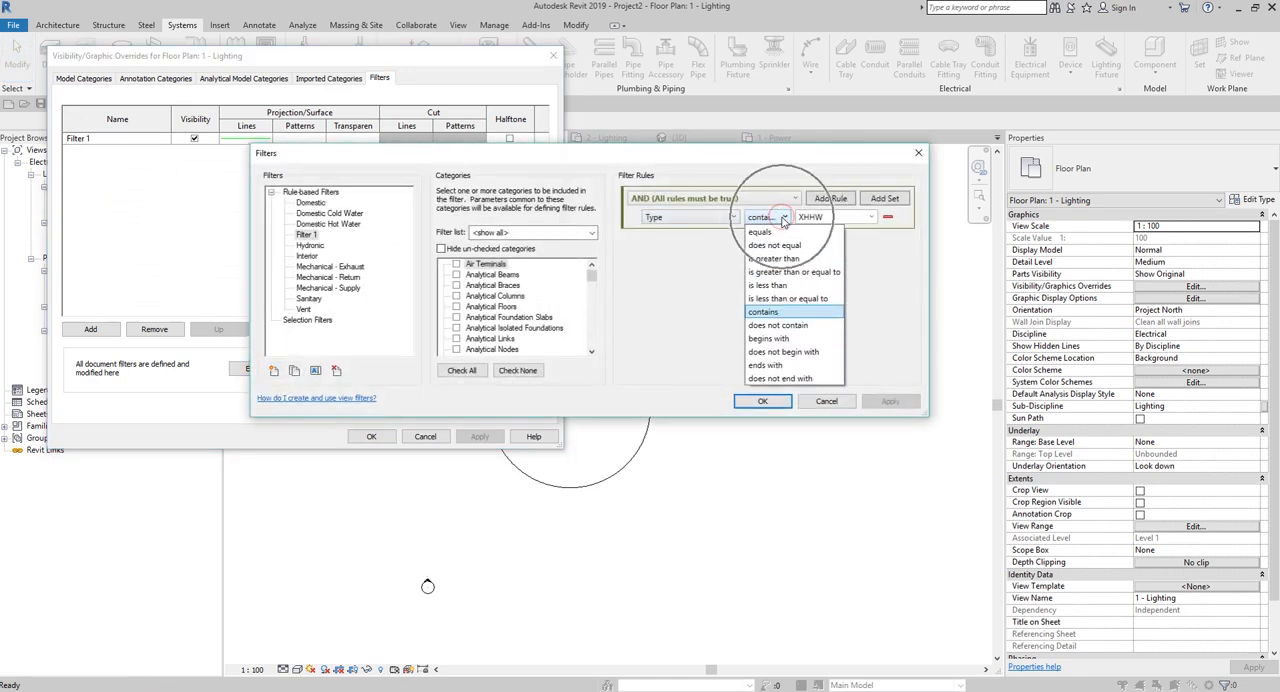
left_click(765, 234)
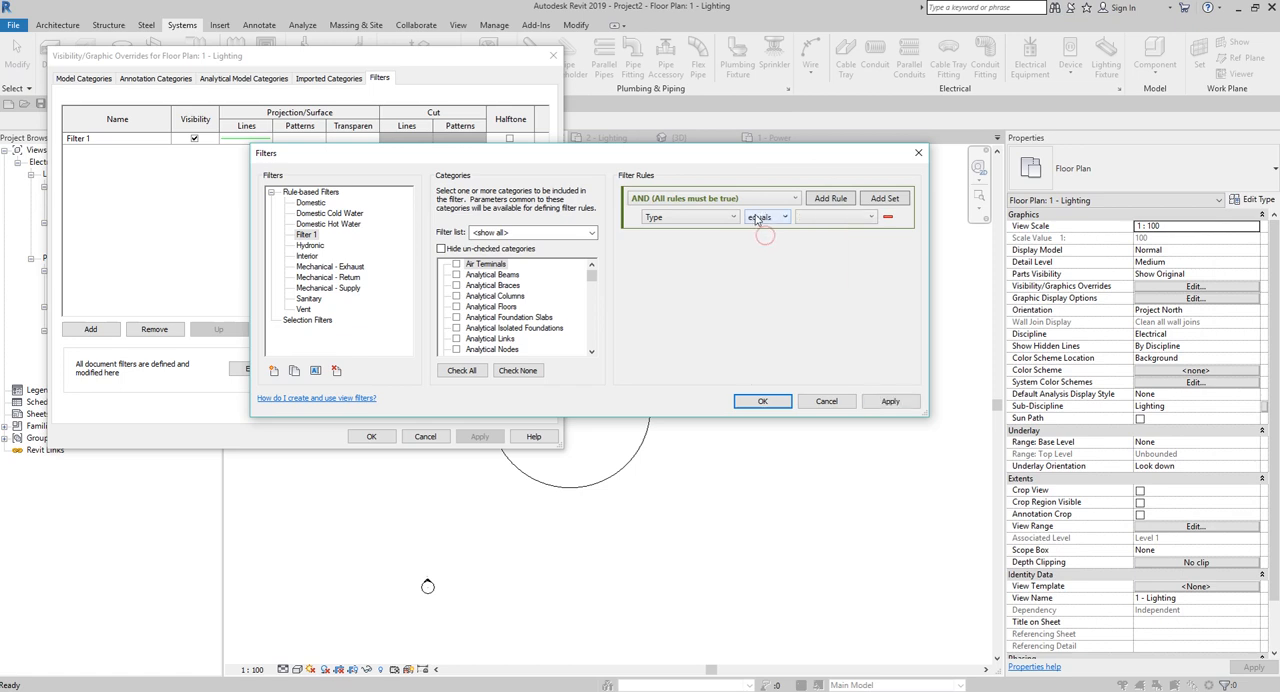
left_click(830, 218)
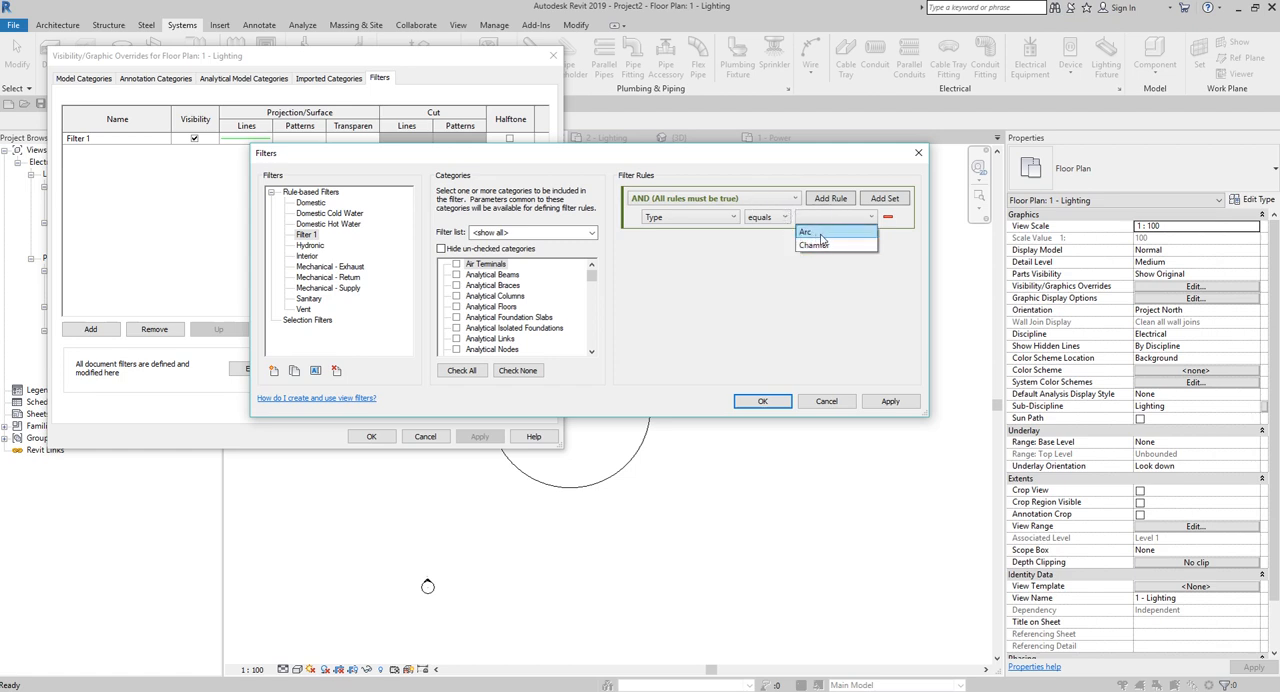
left_click(716, 223)
Redefine Filter 1's rule as Insulation contains XHHW and apply it to the 1 - Lighting plan.
left_click(732, 218)
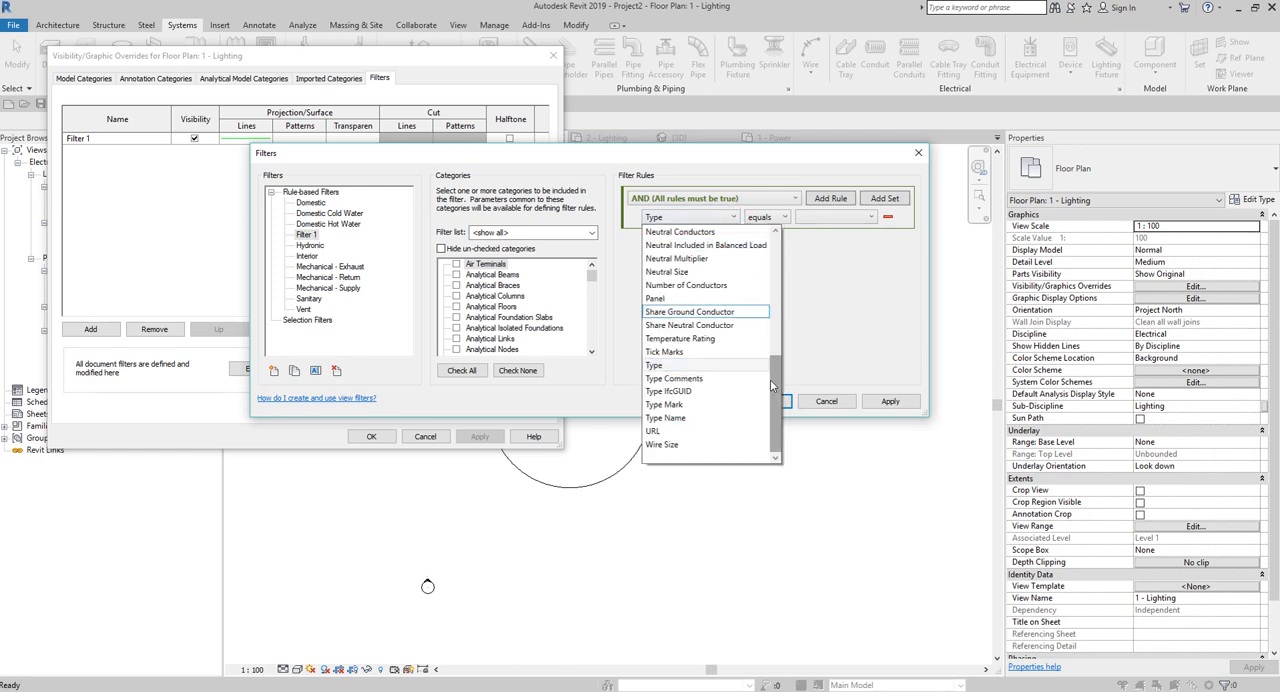
left_click_drag(779, 388, 781, 327)
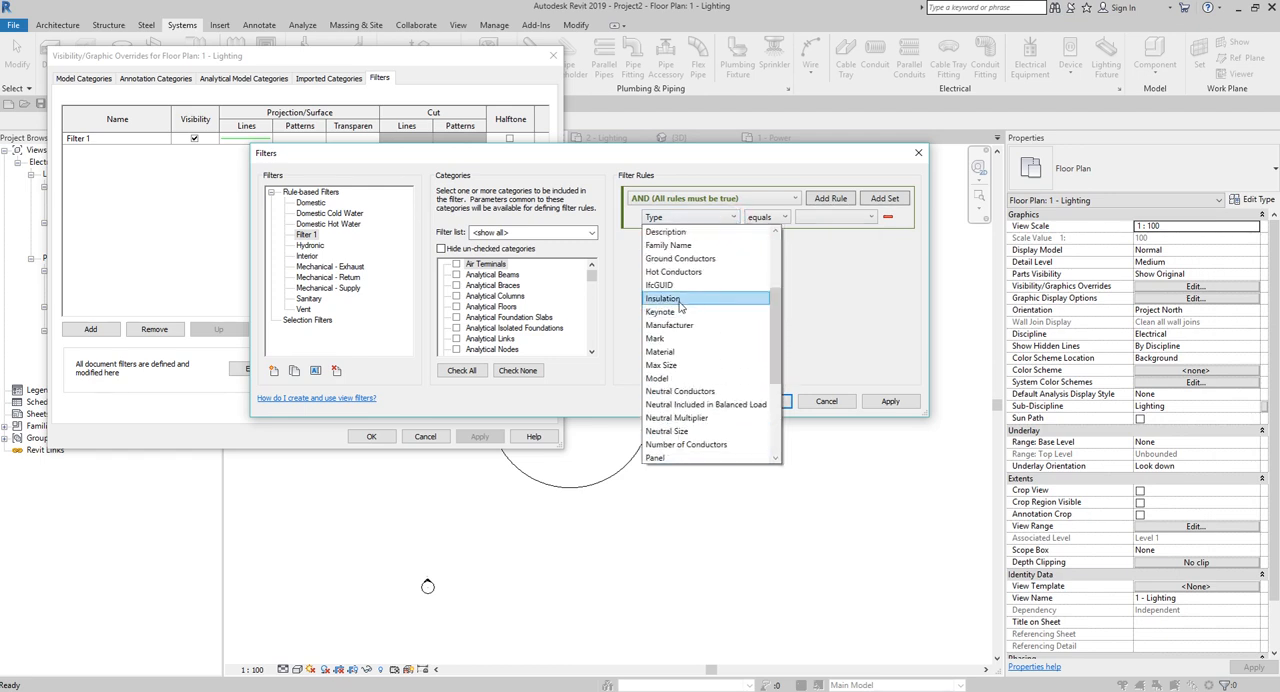
left_click(664, 285)
left_click(778, 219)
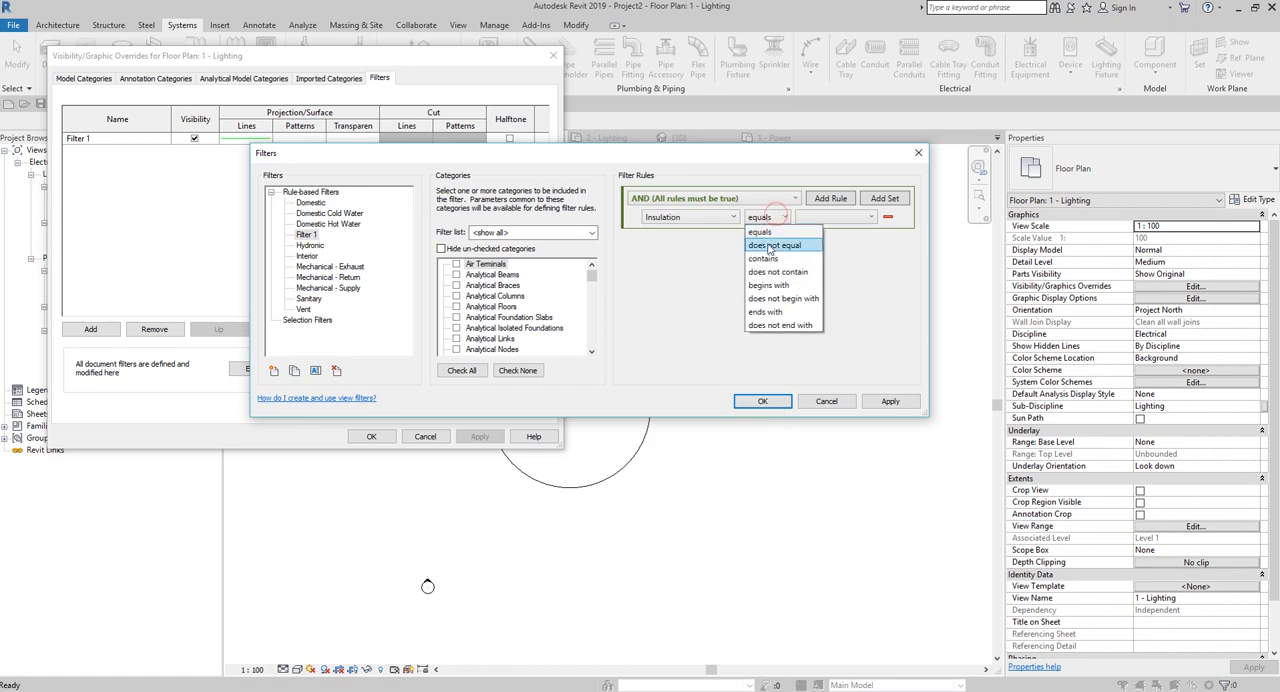
left_click(770, 258)
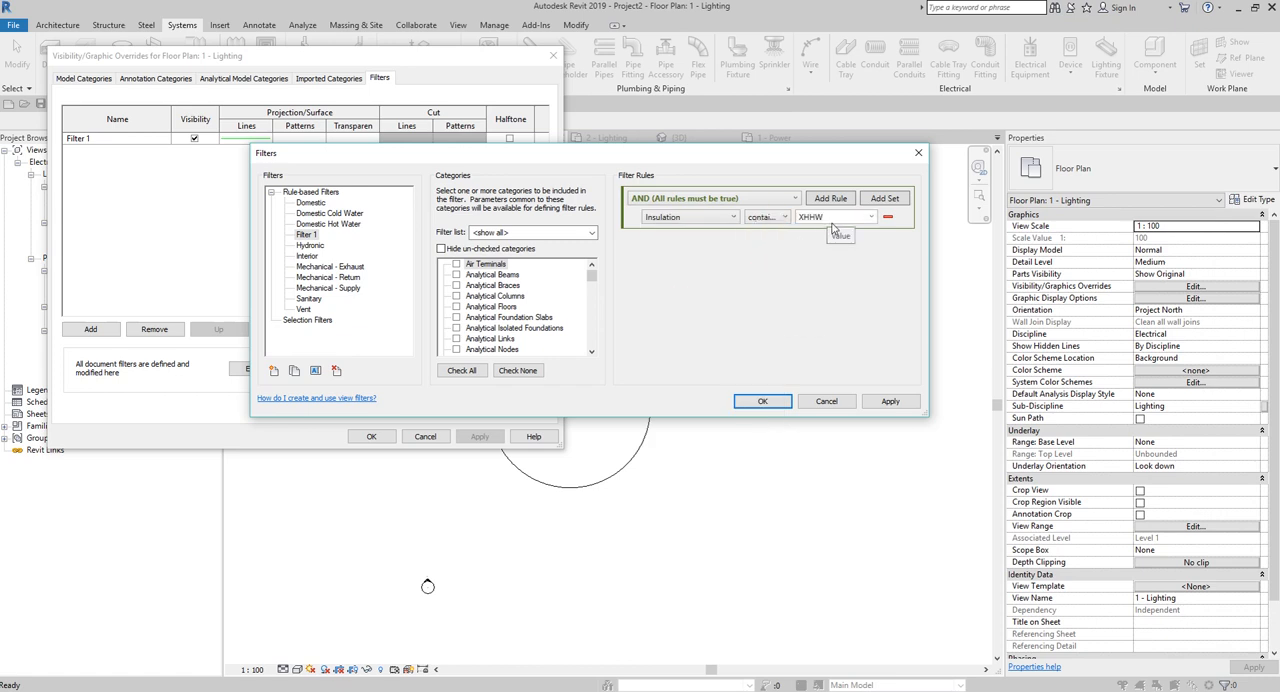
left_click(782, 400)
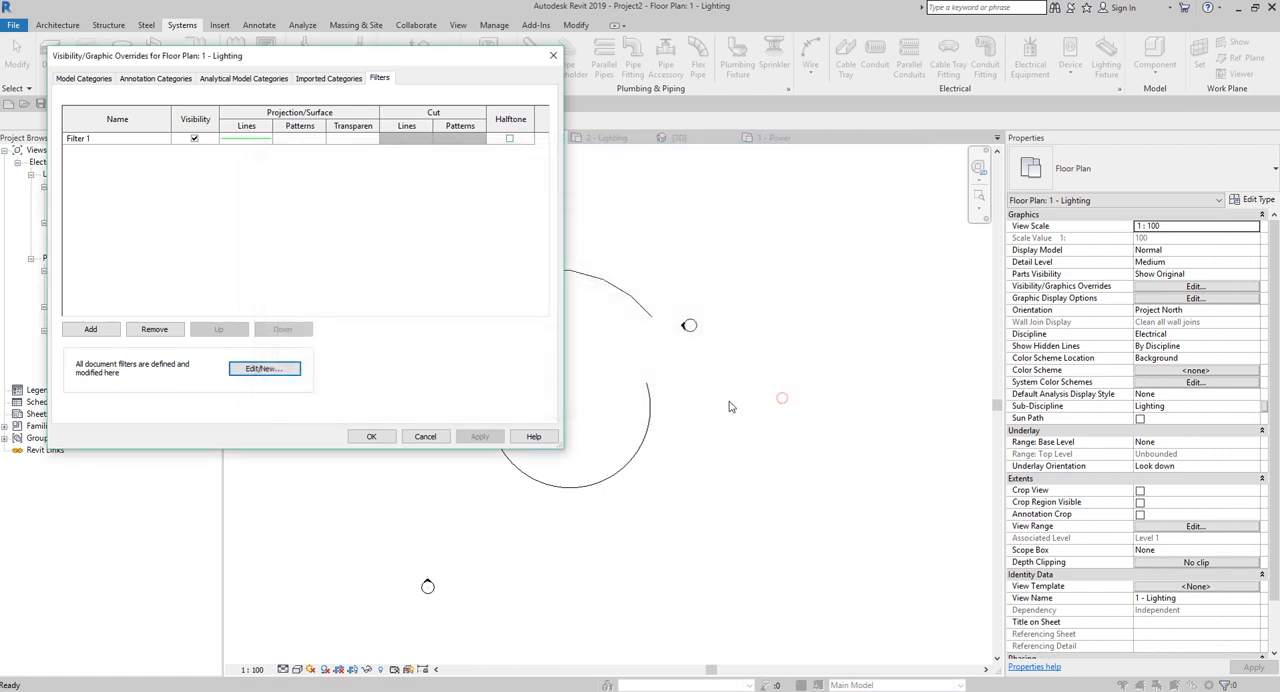
left_click(371, 436)
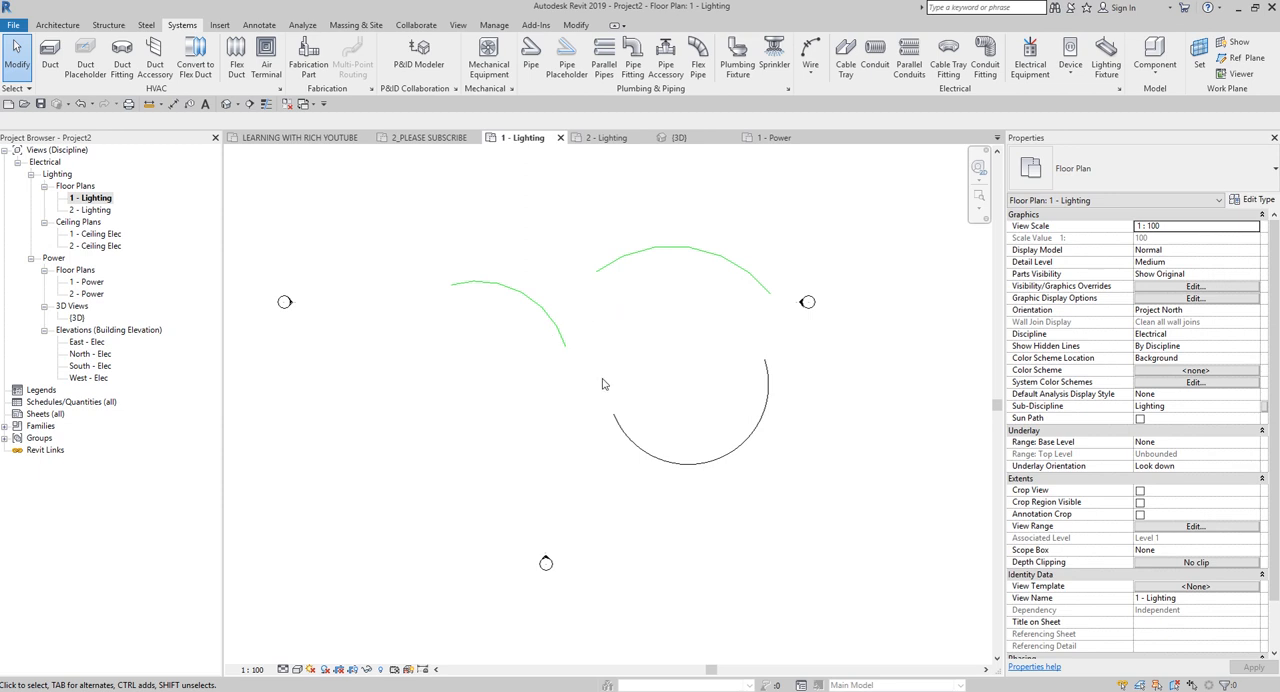
Check the insulation in the type properties of the lower arc wire.
left_click(623, 448)
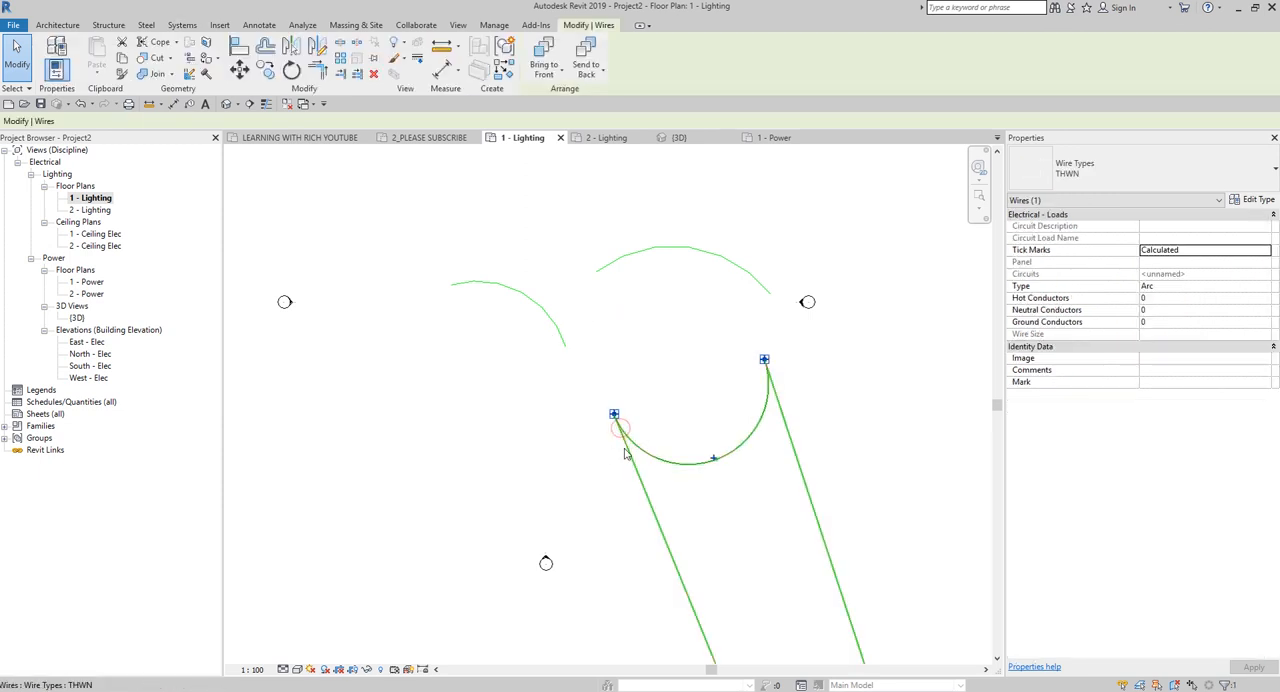
left_click(1255, 200)
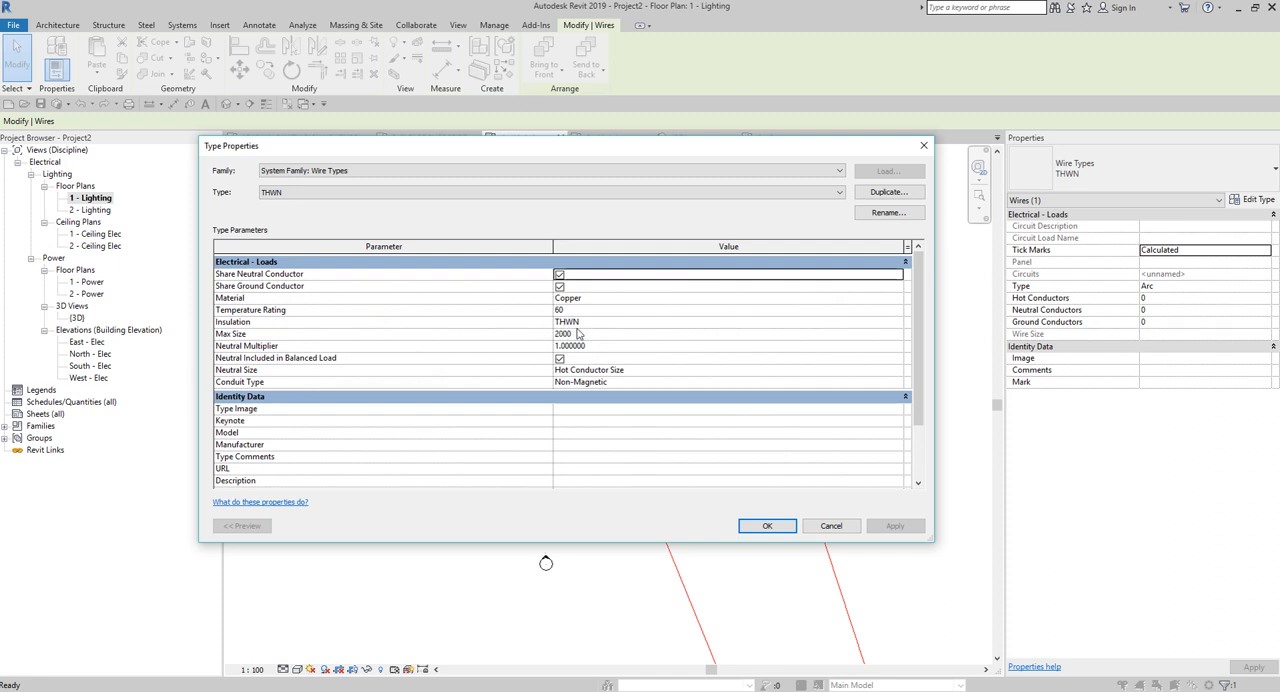
left_click(767, 526)
left_click(475, 450)
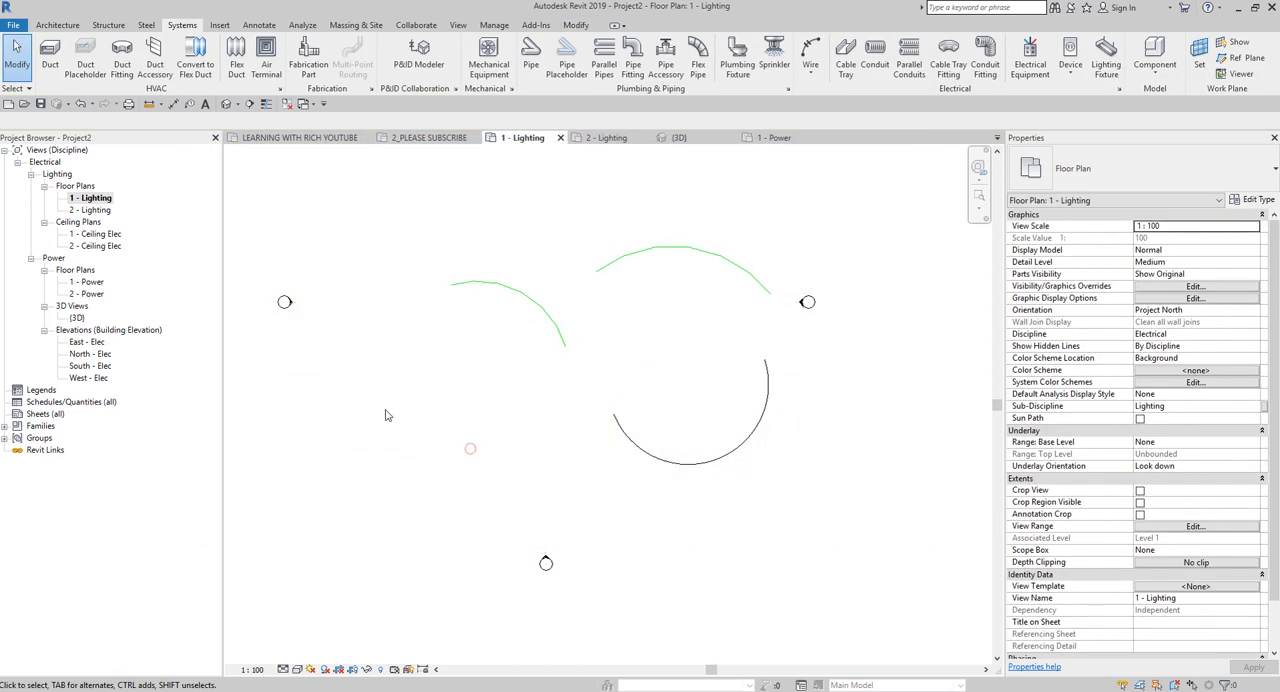
Create a new rule-defined filter with the default name from the 1 - Lighting plan's graphic overrides.
key("v")
key("g")
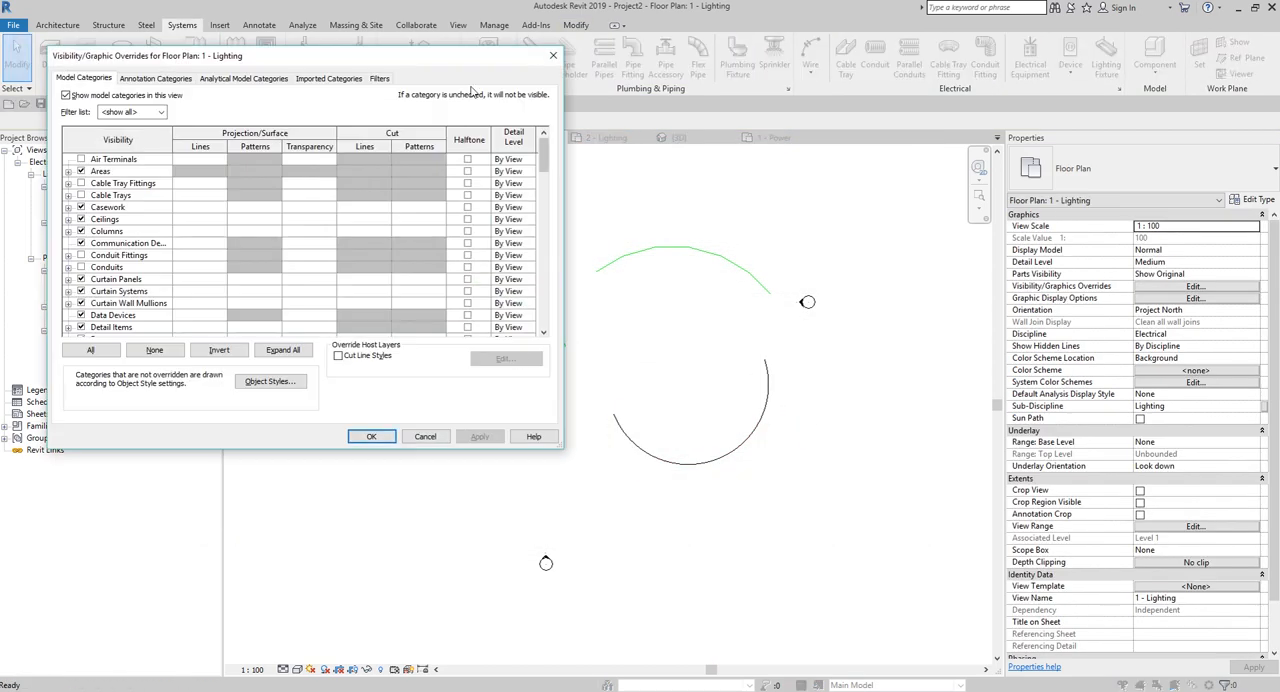
left_click(381, 79)
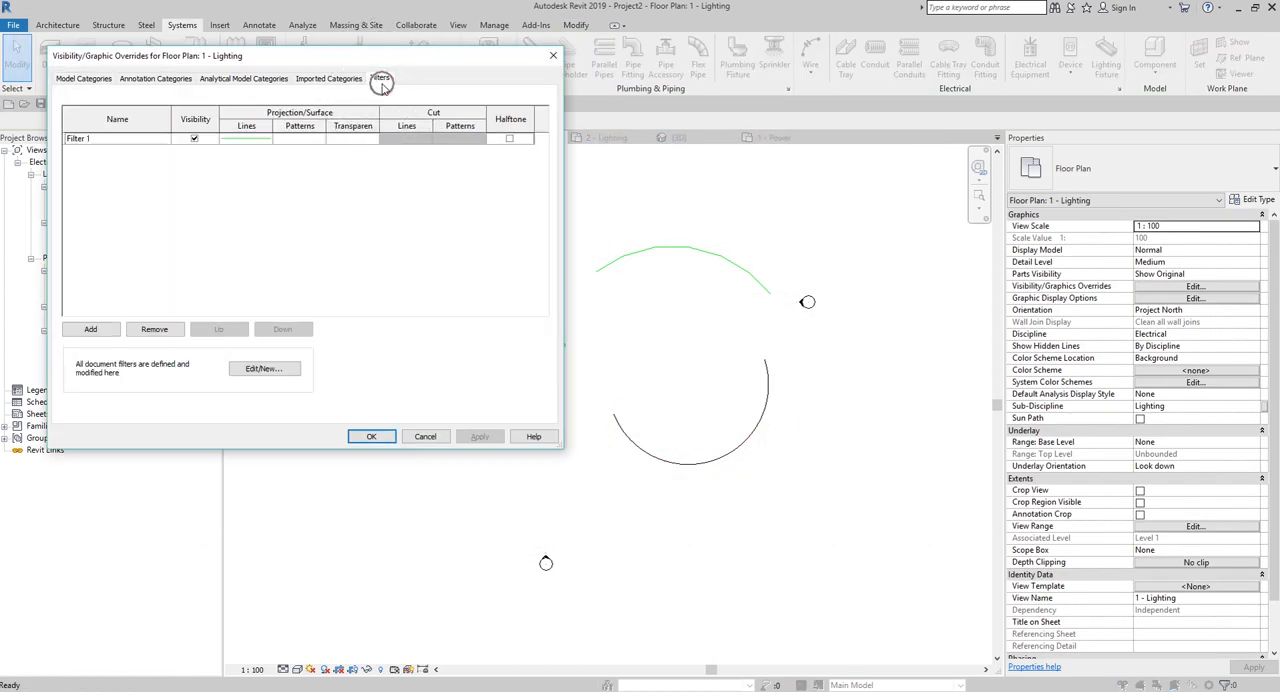
left_click(262, 369)
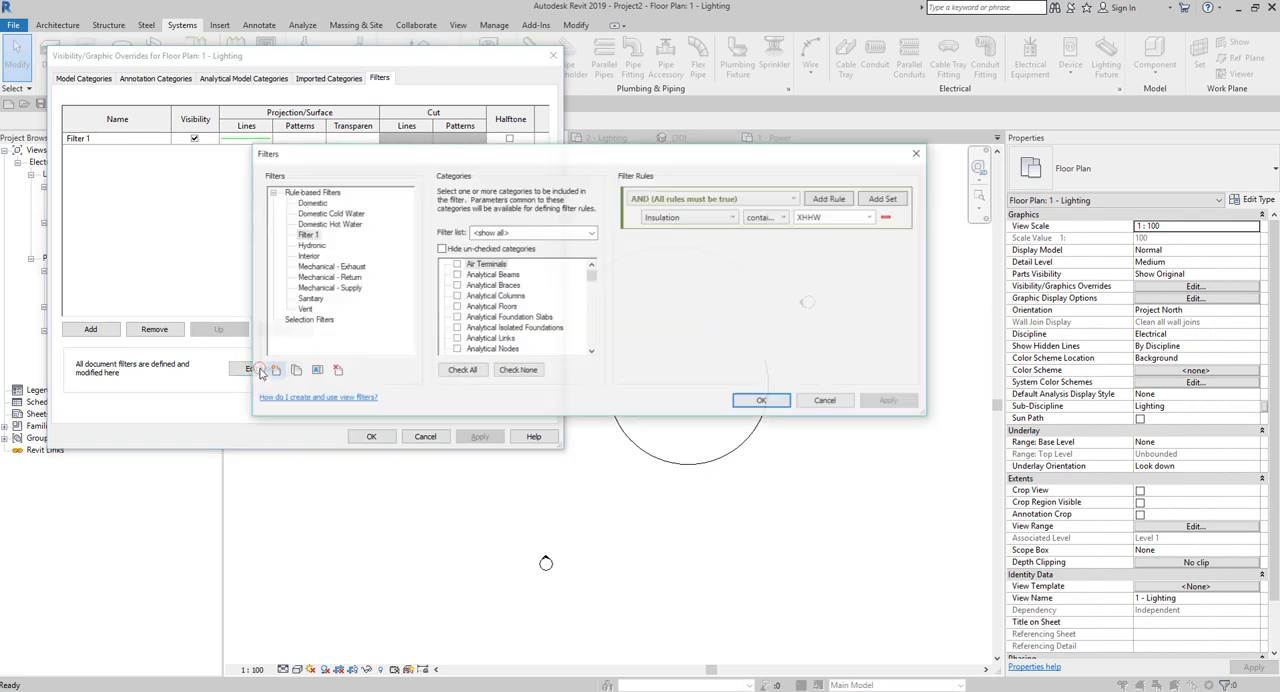
left_click(273, 371)
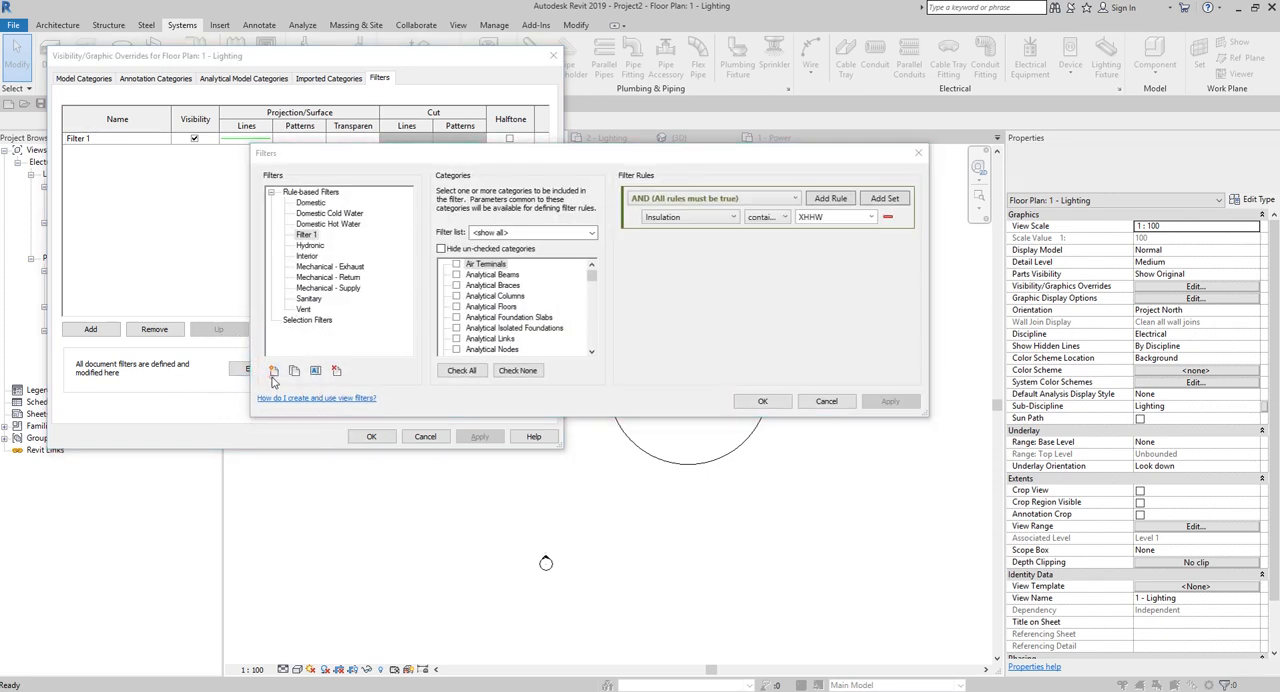
key("ctrl")
key("ctrl")
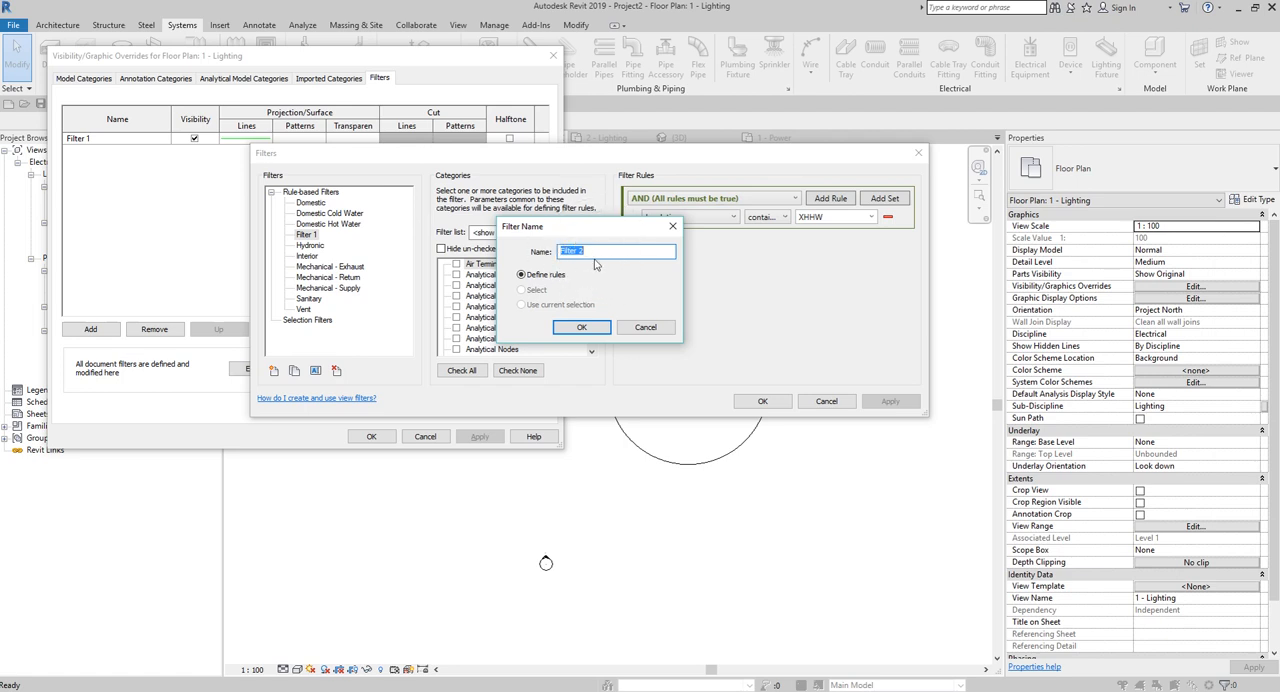
left_click(581, 327)
key("ctrl")
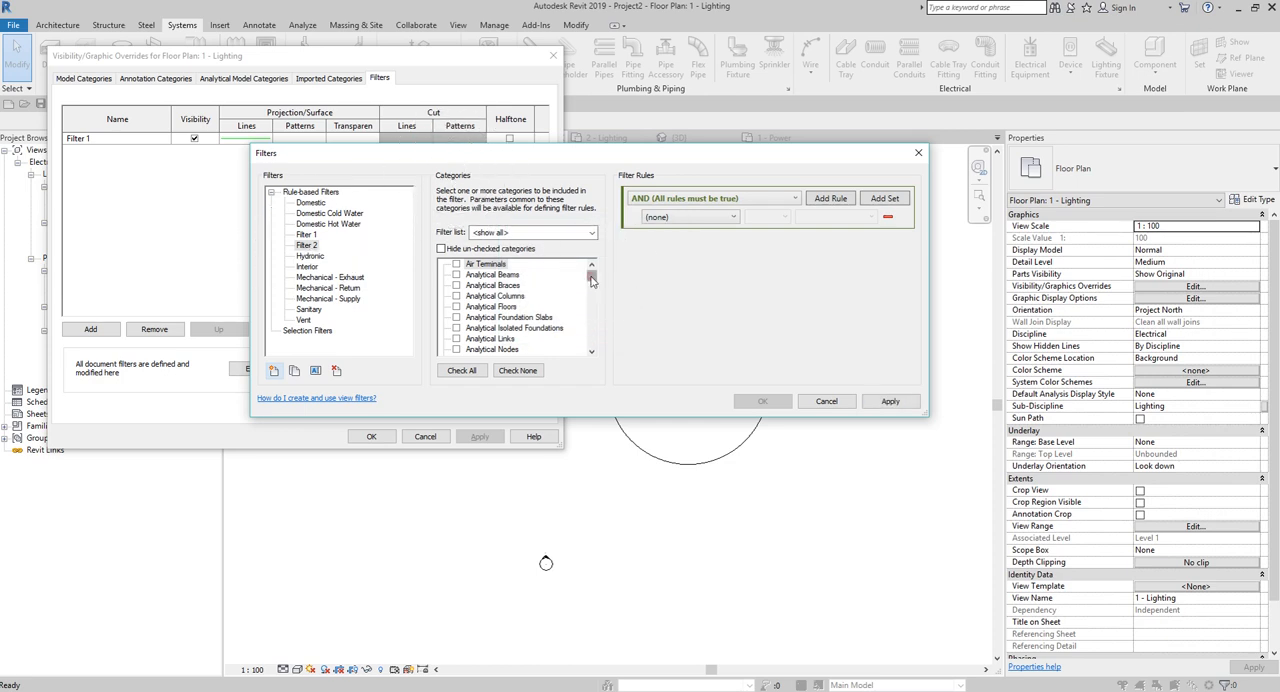
Limit the new filter to the Wires category and define its rule as Insulation contains THWN.
left_click_drag(591, 280, 591, 342)
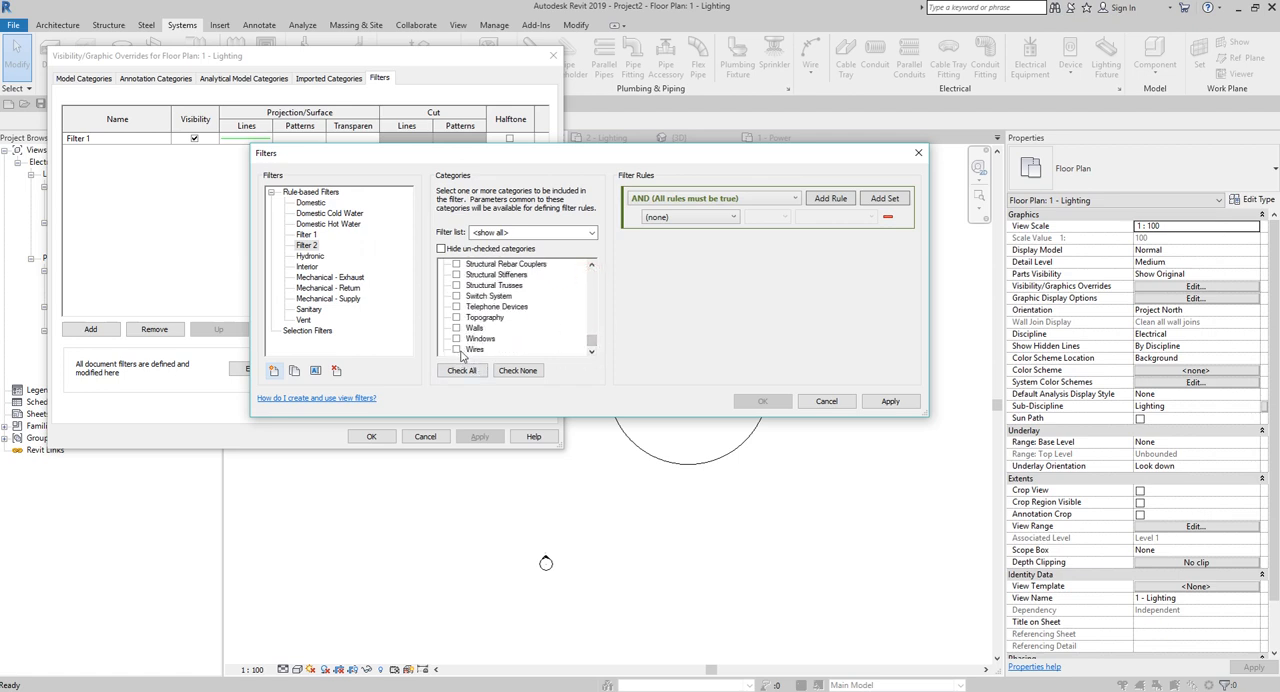
left_click(458, 351)
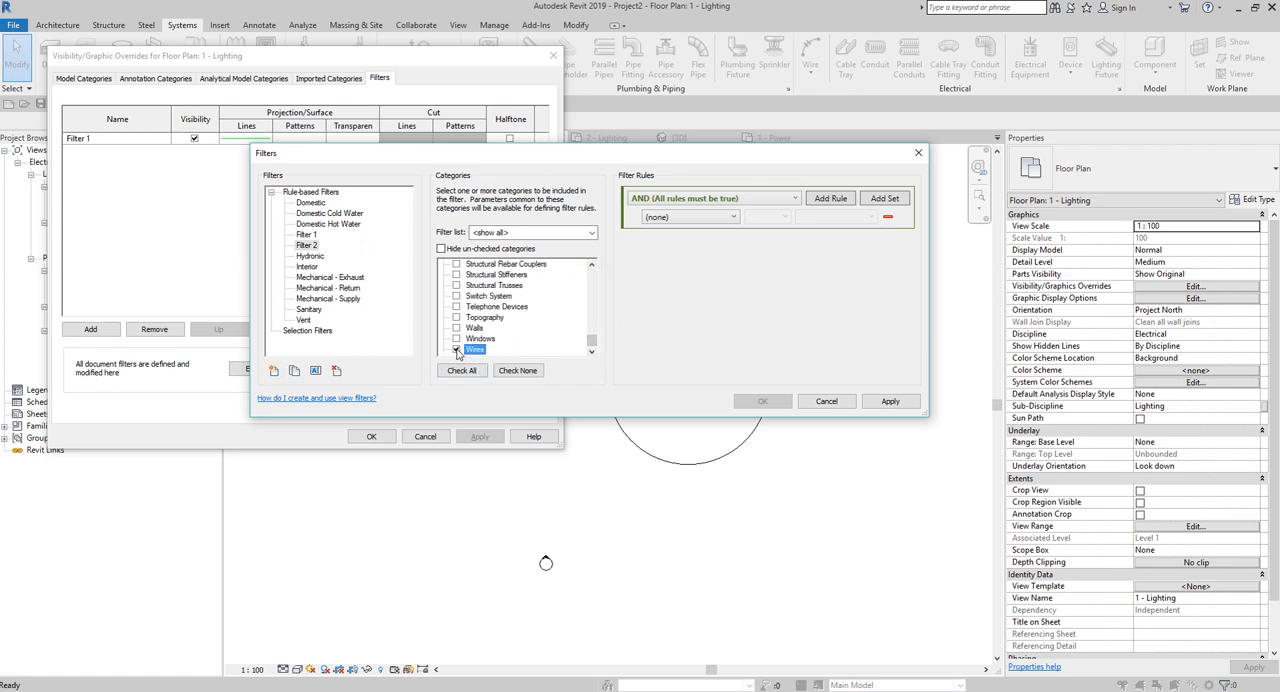
left_click(714, 218)
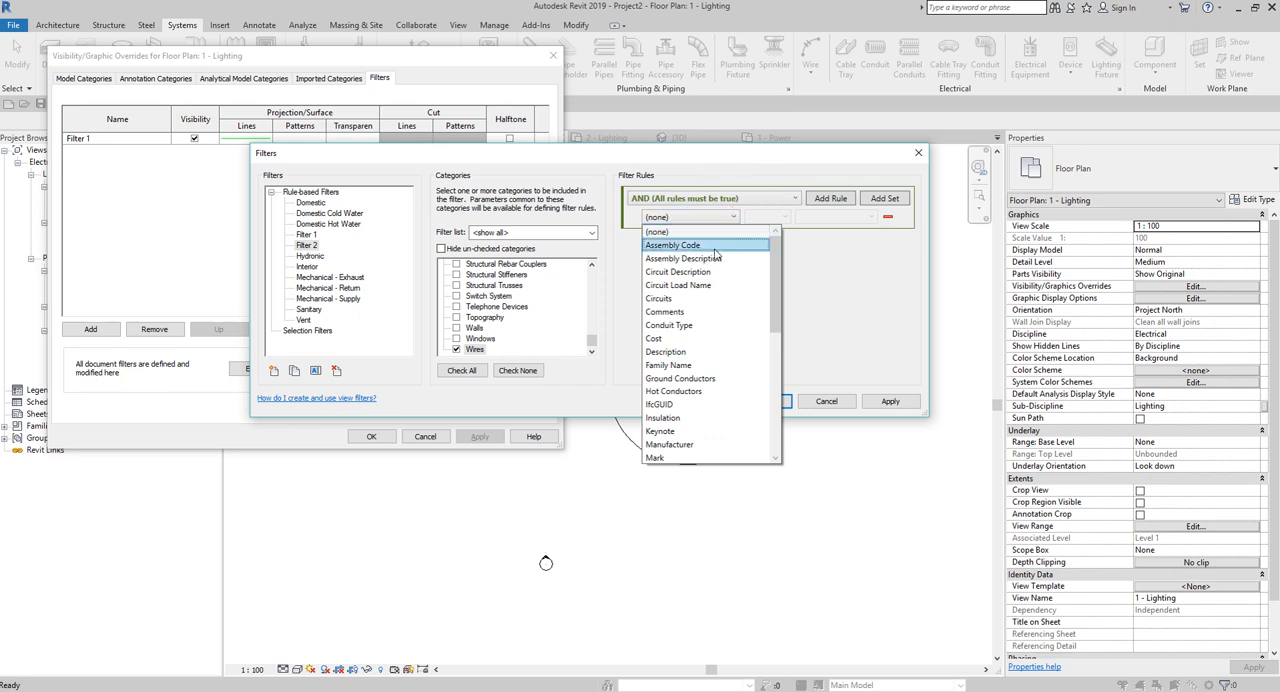
left_click(665, 417)
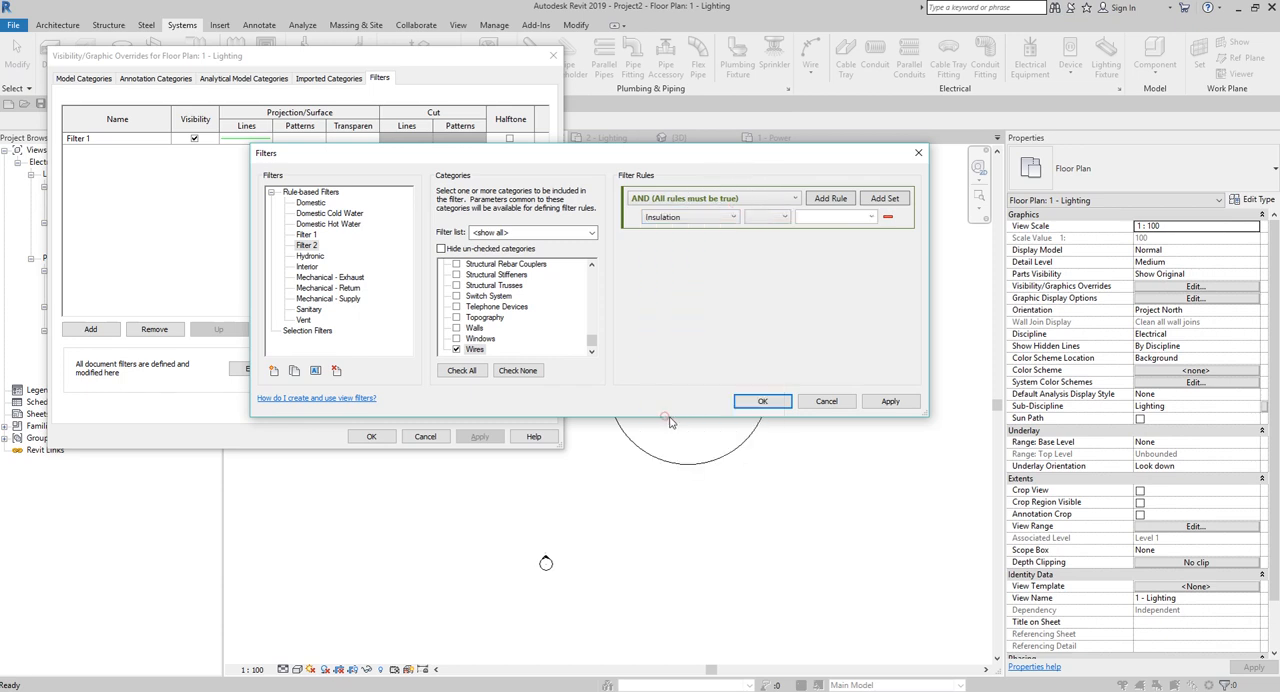
left_click(783, 218)
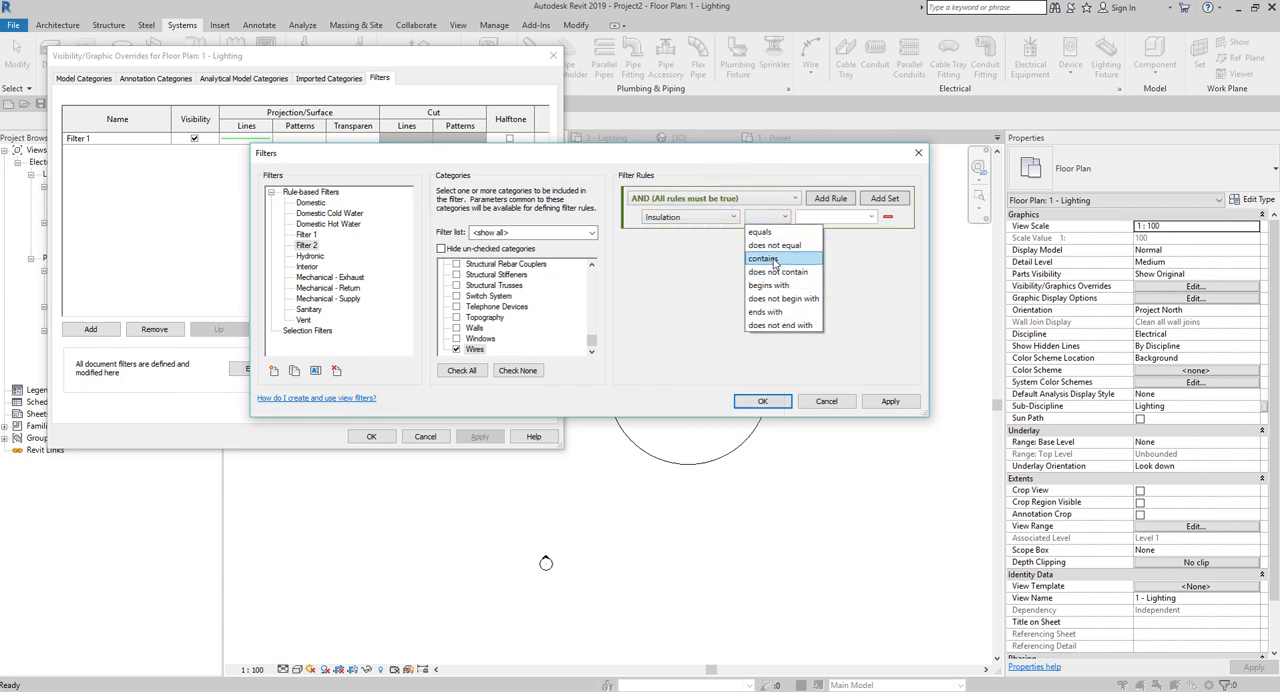
left_click(774, 260)
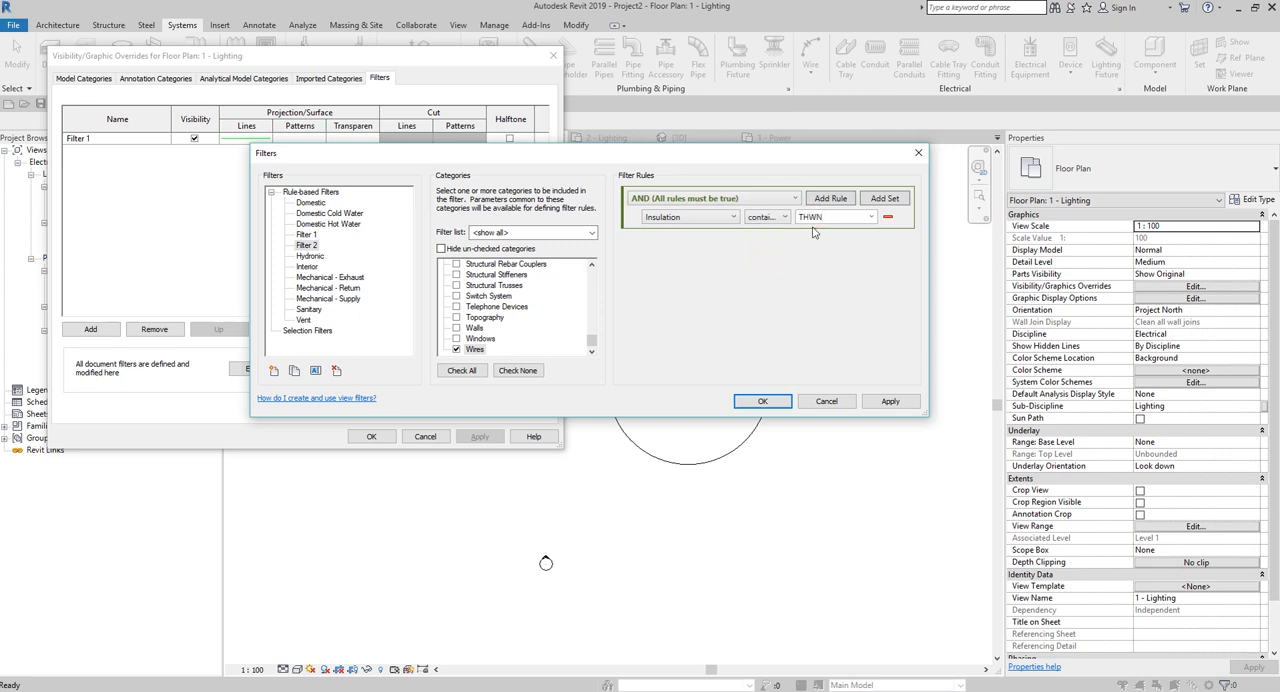
left_click(762, 401)
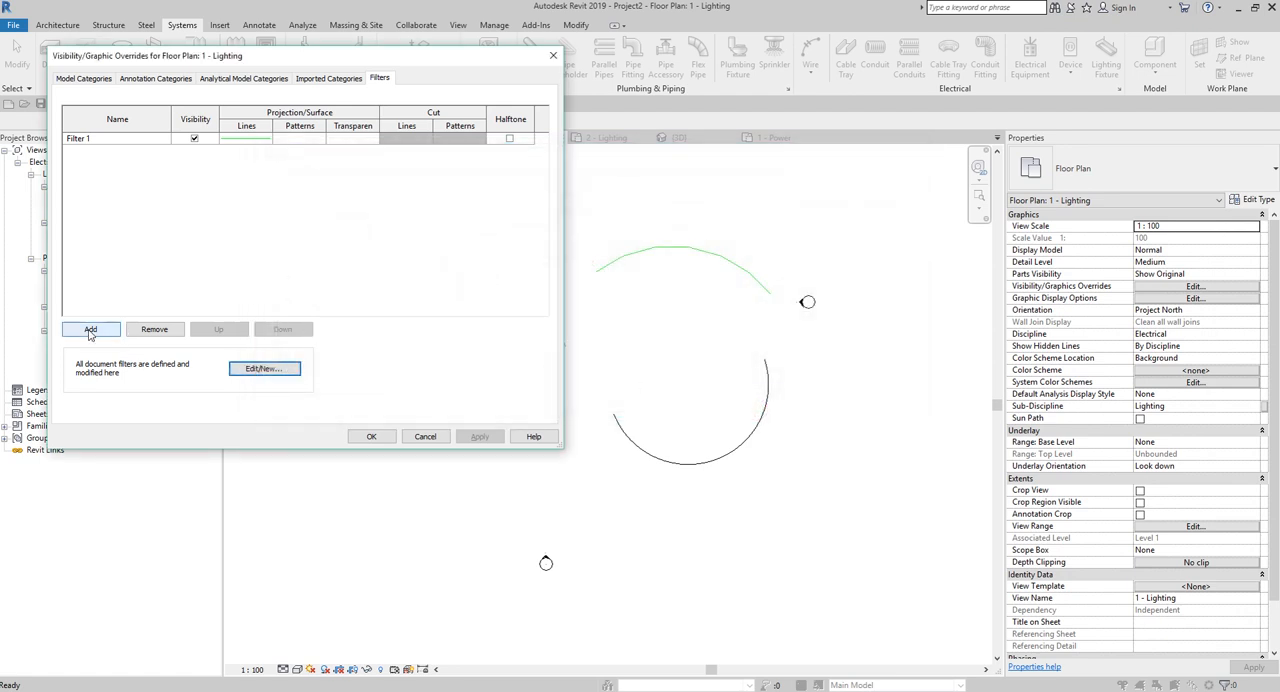
Add Filter 2 to the filters of the 1 - Lighting plan.
left_click(91, 338)
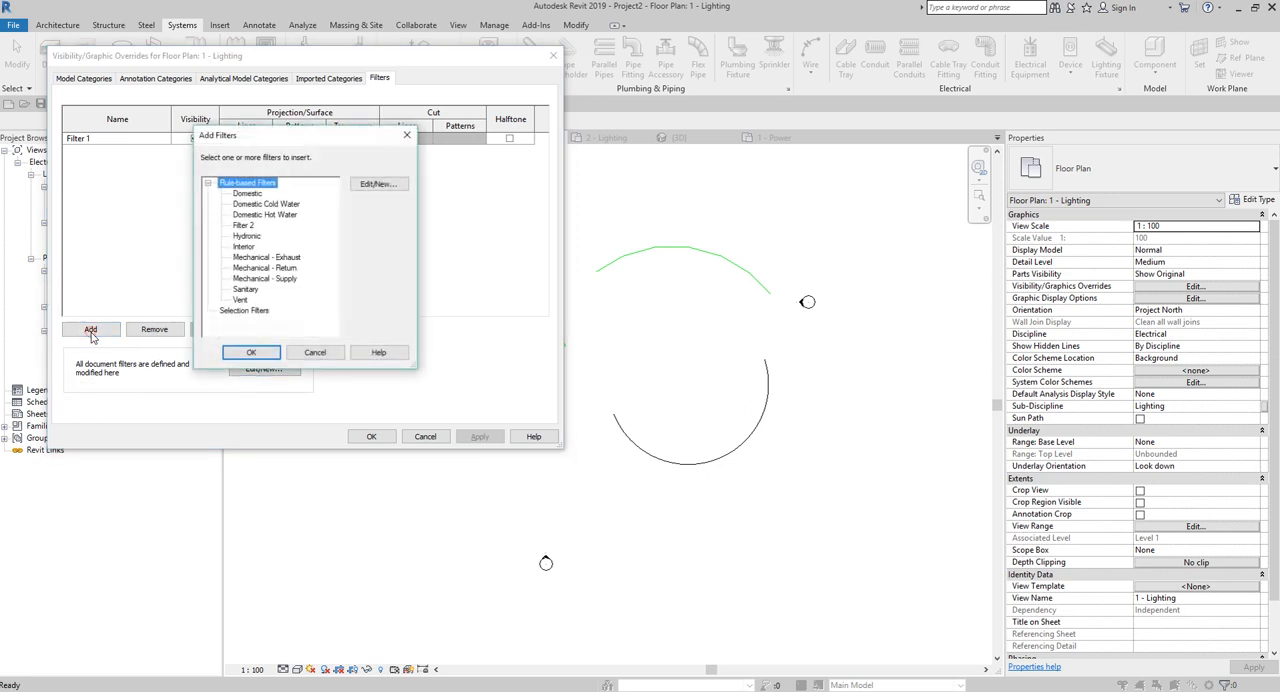
left_click(243, 225)
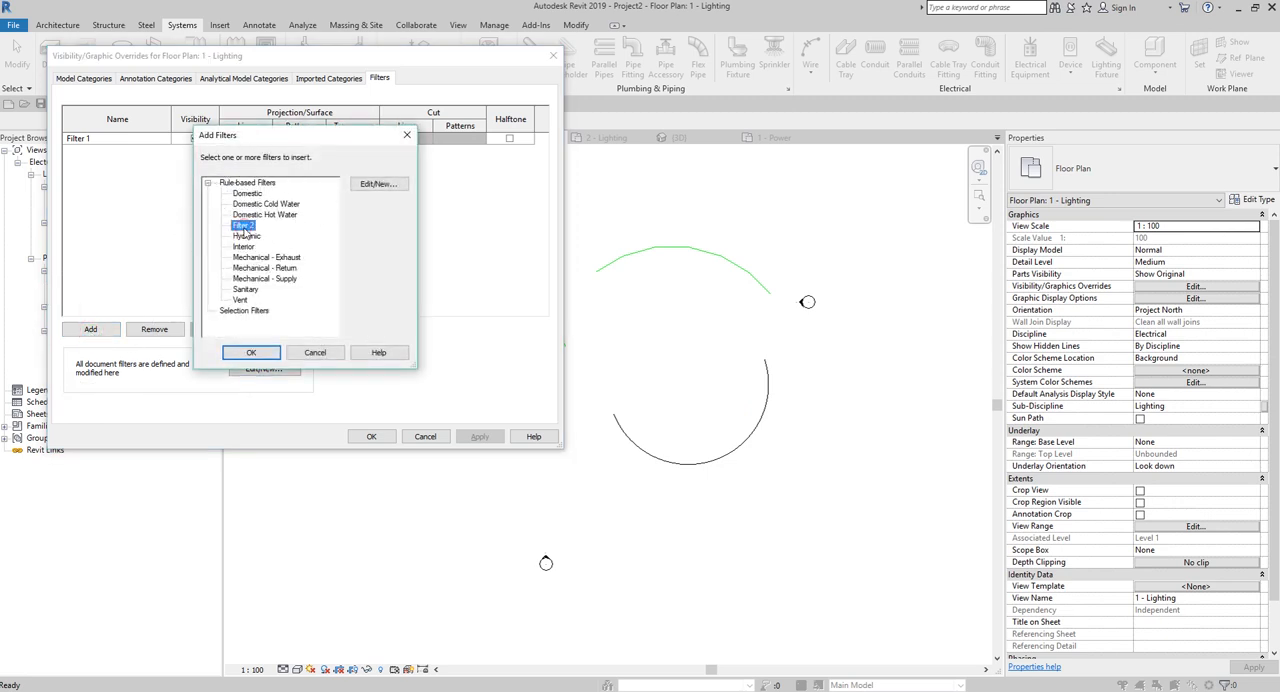
left_click(251, 352)
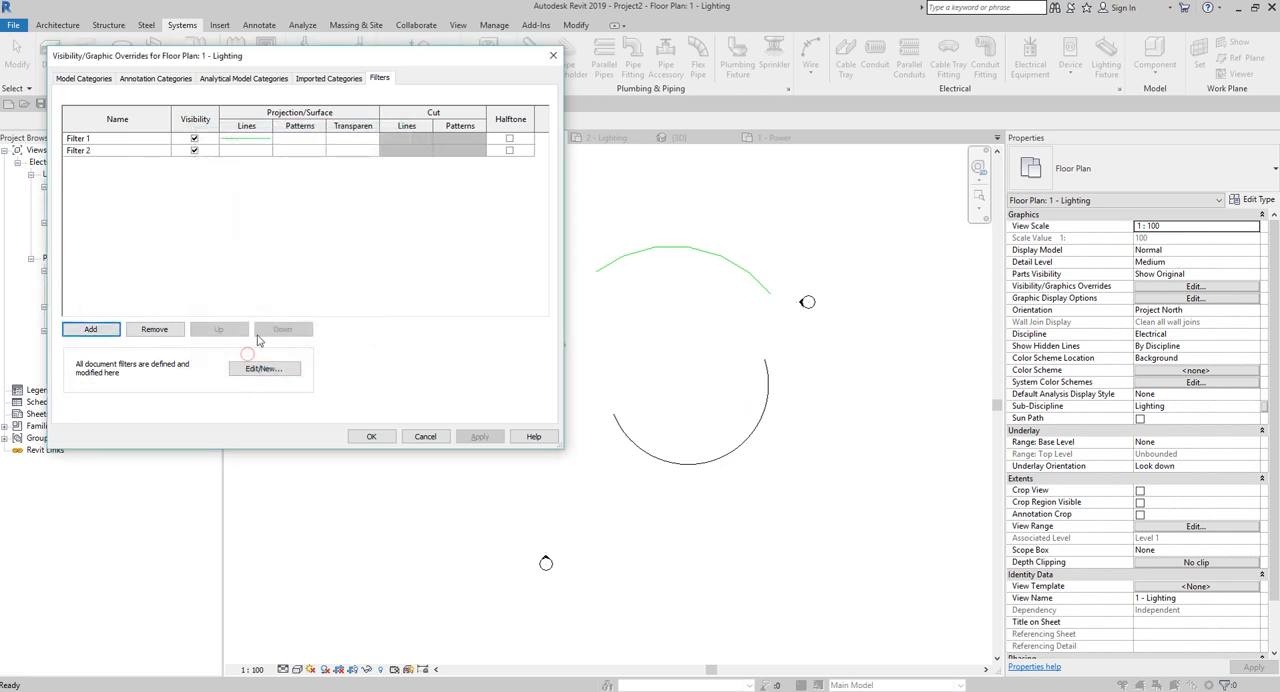
Override Filter 2's projection line colour with blue and apply it to the 1 - Lighting plan.
left_click(246, 152)
left_click(246, 150)
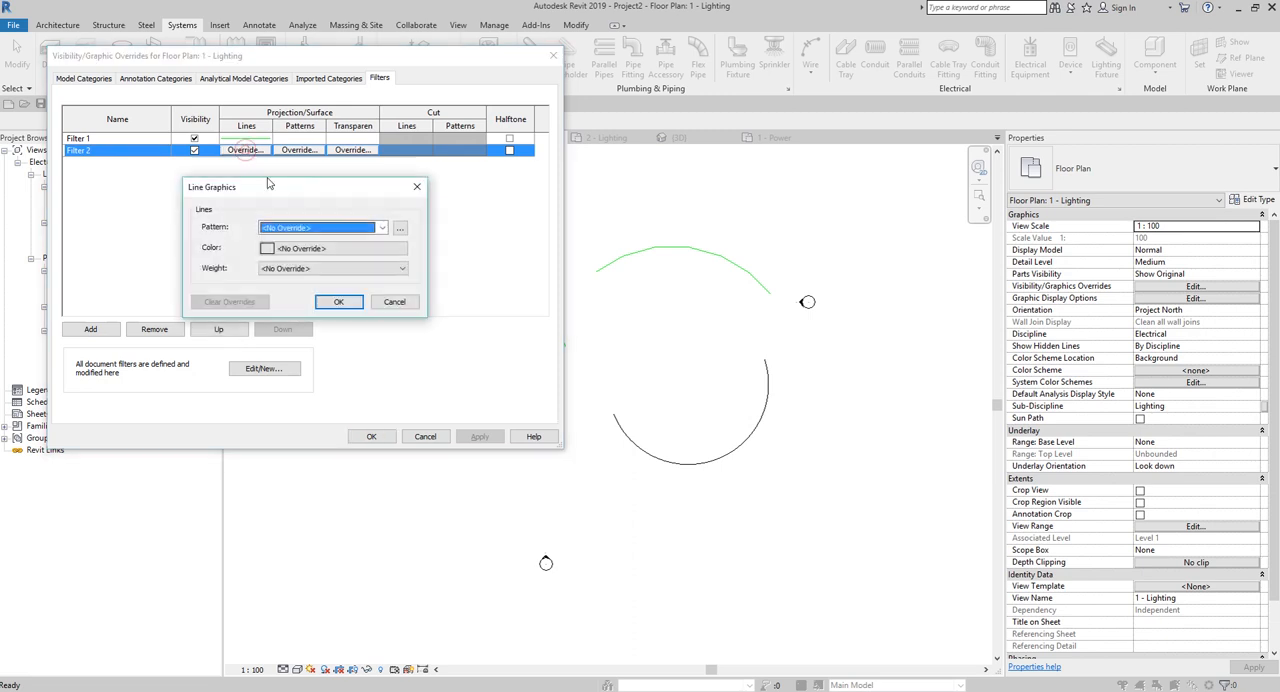
left_click(308, 250)
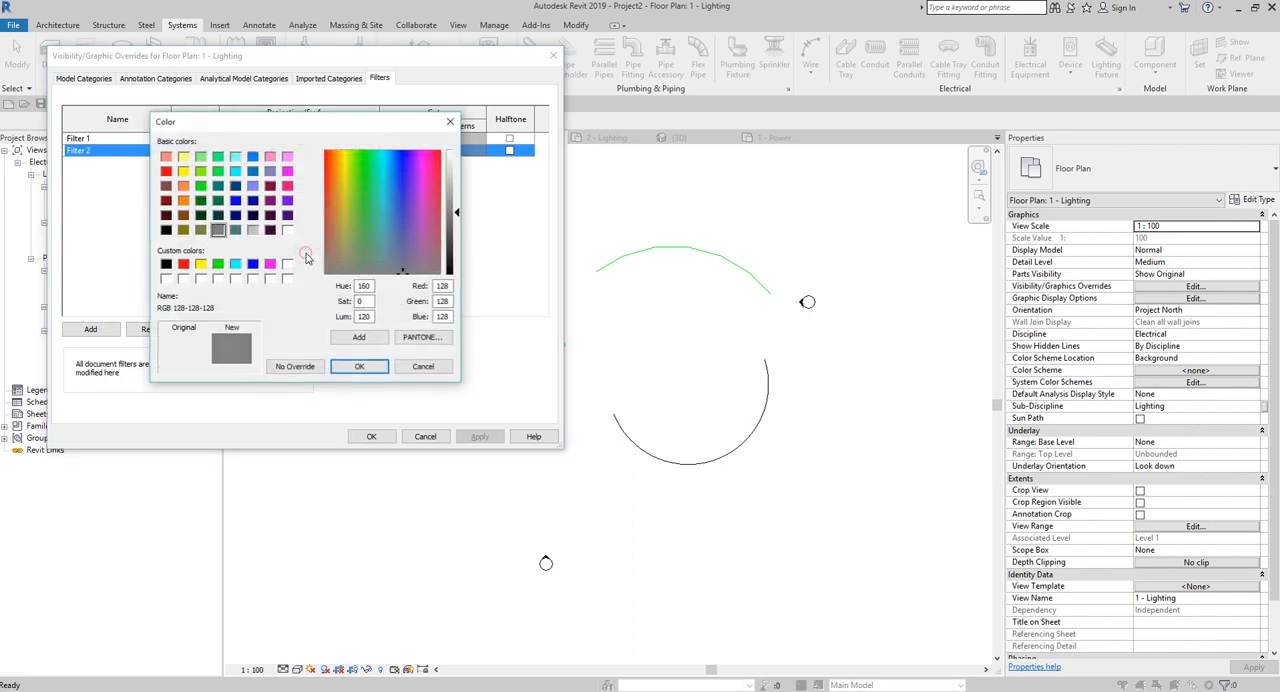
left_click(359, 366)
left_click(339, 302)
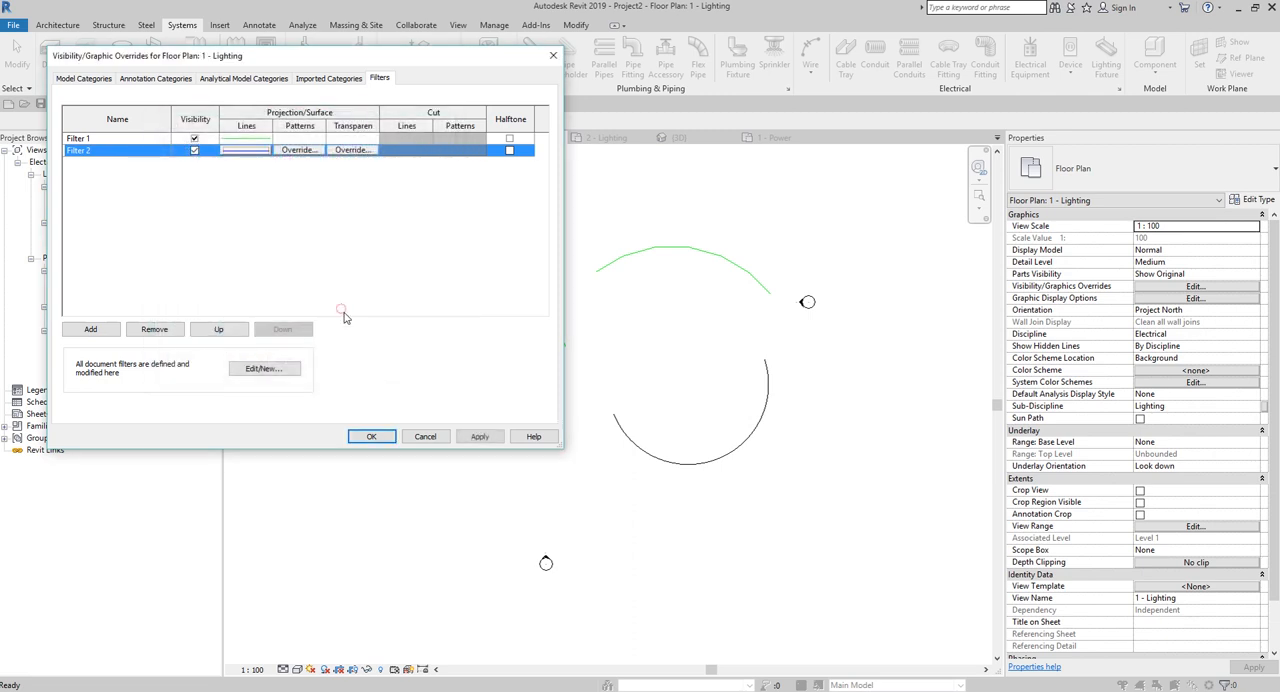
left_click(371, 436)
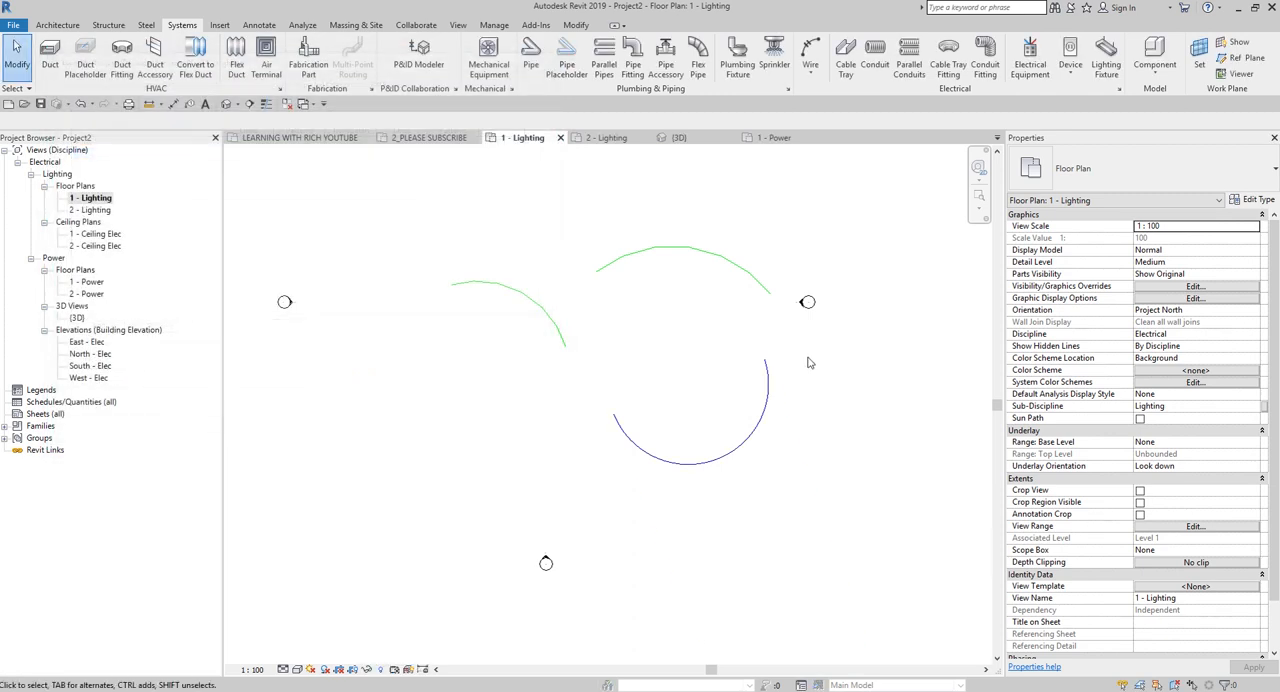
Start the Wire command and duplicate the THWN wire type as TYPE 3.
scroll(723, 403, "up", 3)
scroll(617, 414, "down", 3)
middle_click_drag(570, 428, 608, 416)
left_click(810, 55)
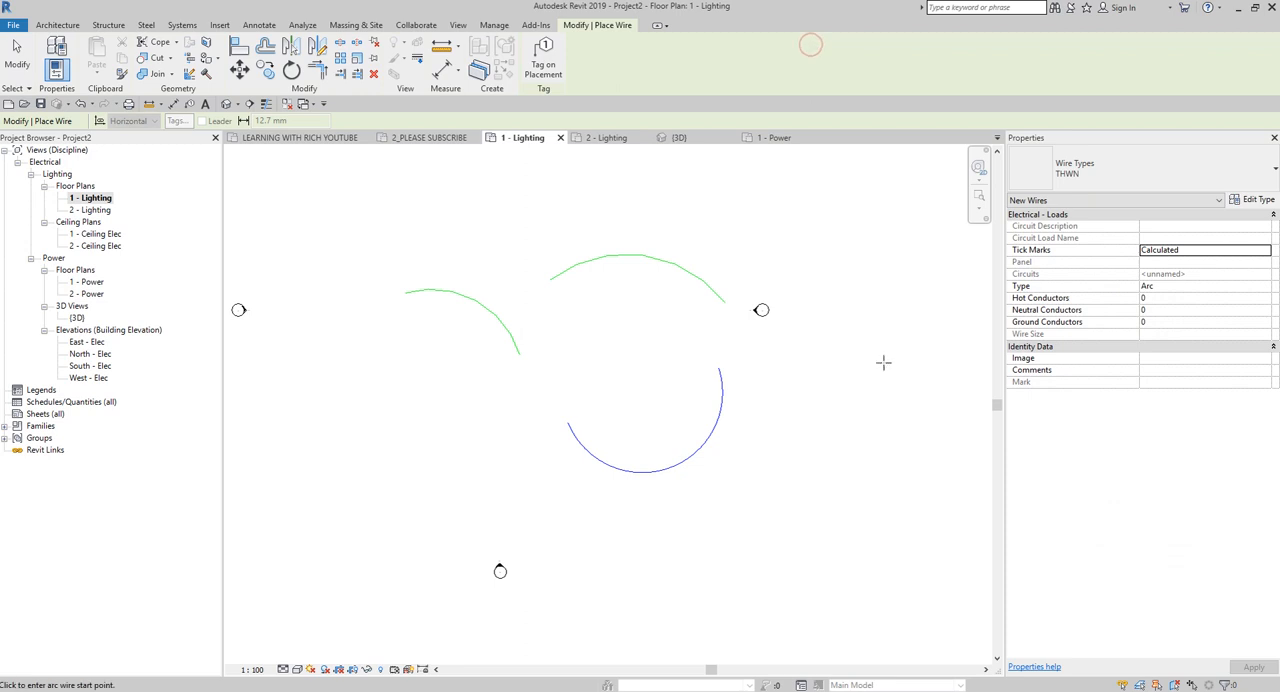
left_click(1259, 200)
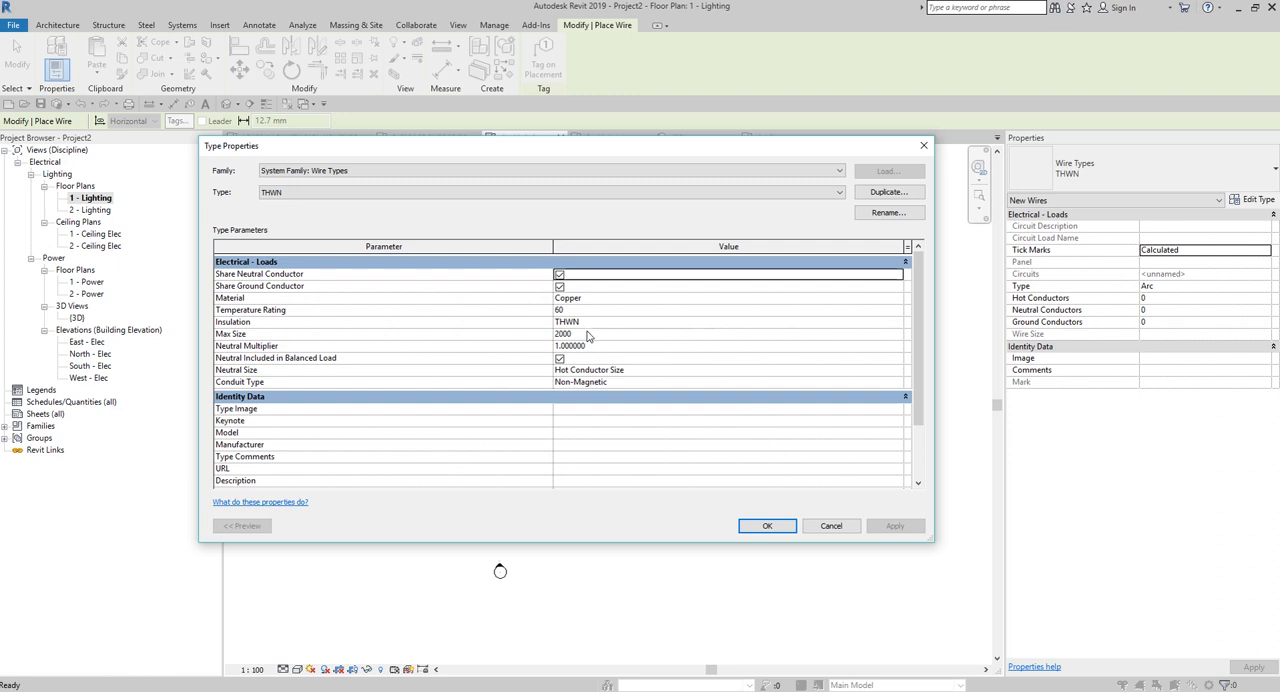
left_click(480, 192)
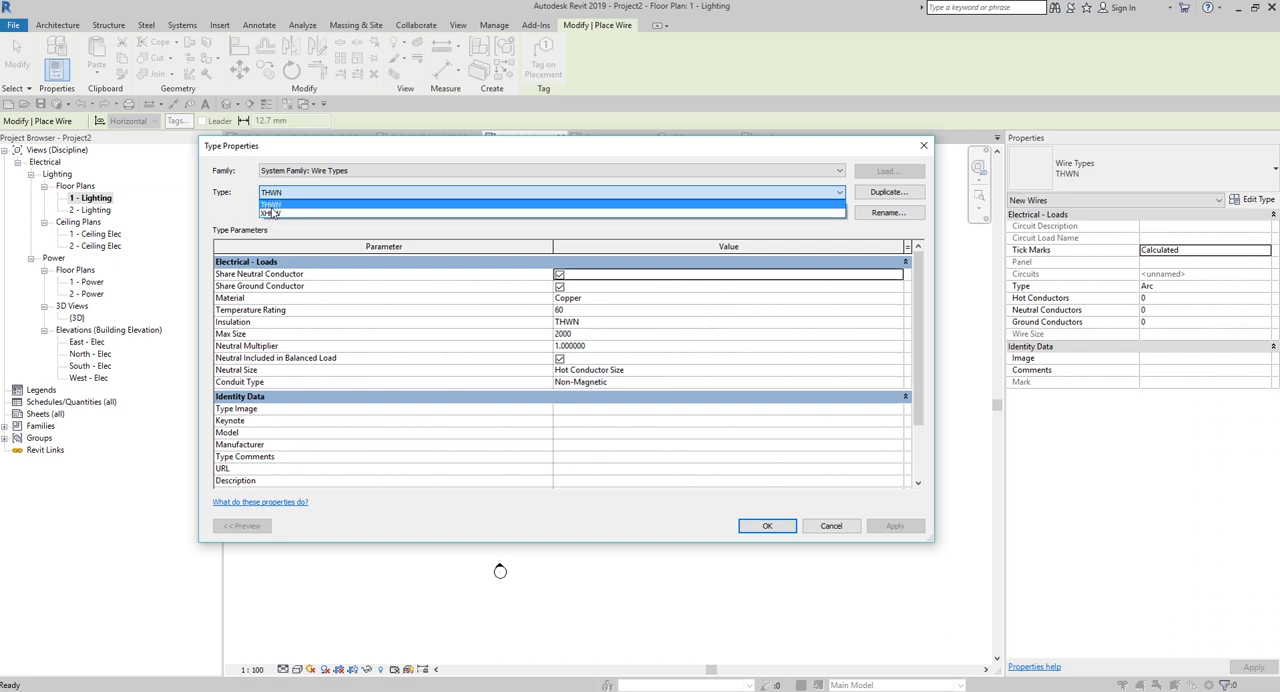
left_click(696, 157)
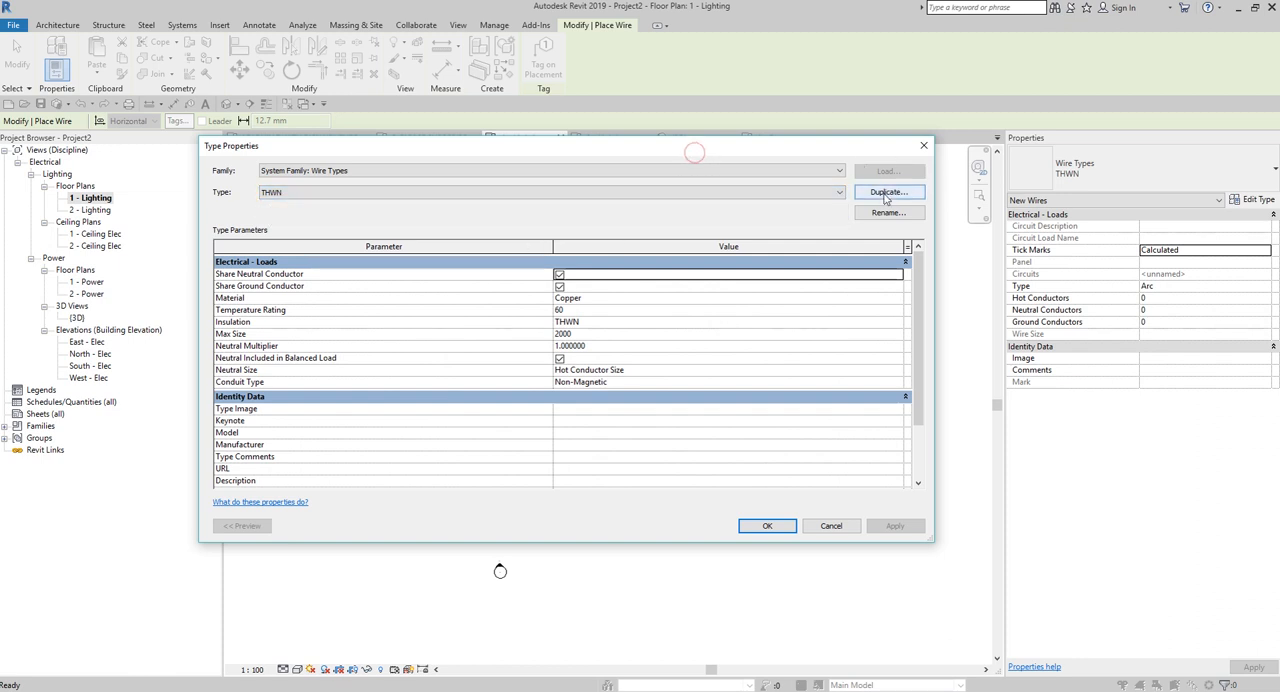
left_click(886, 193)
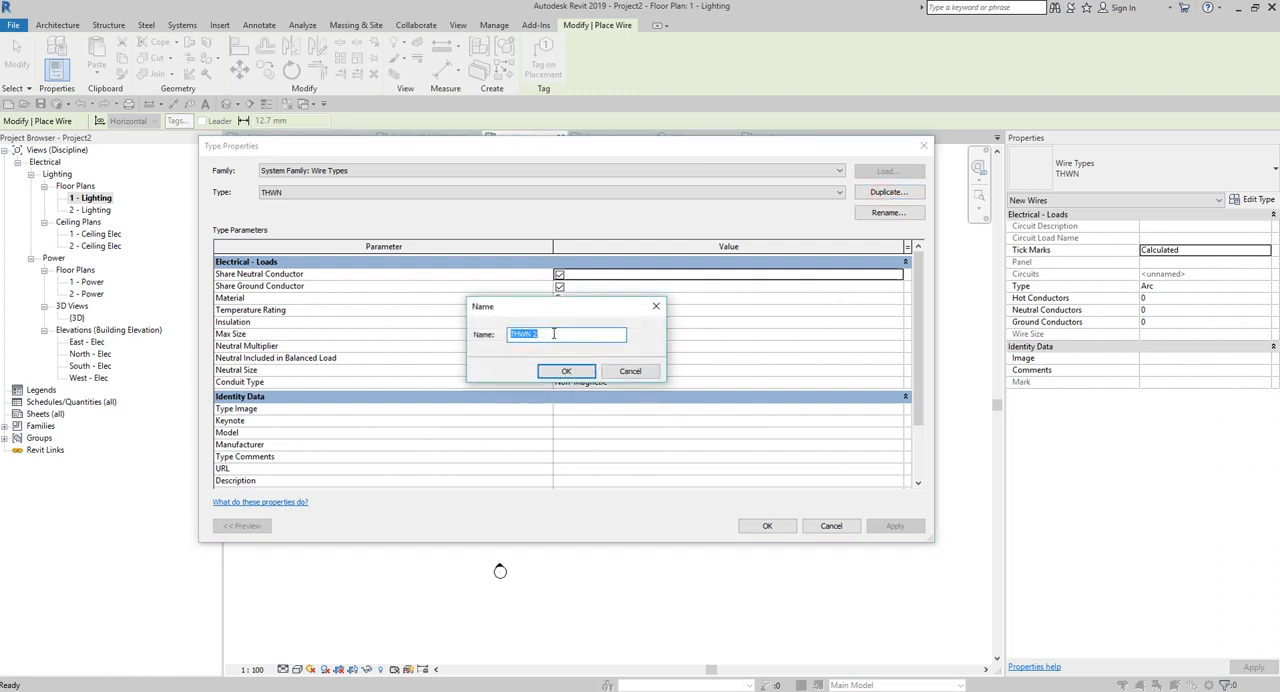
type("ty")
key("BackSpace")
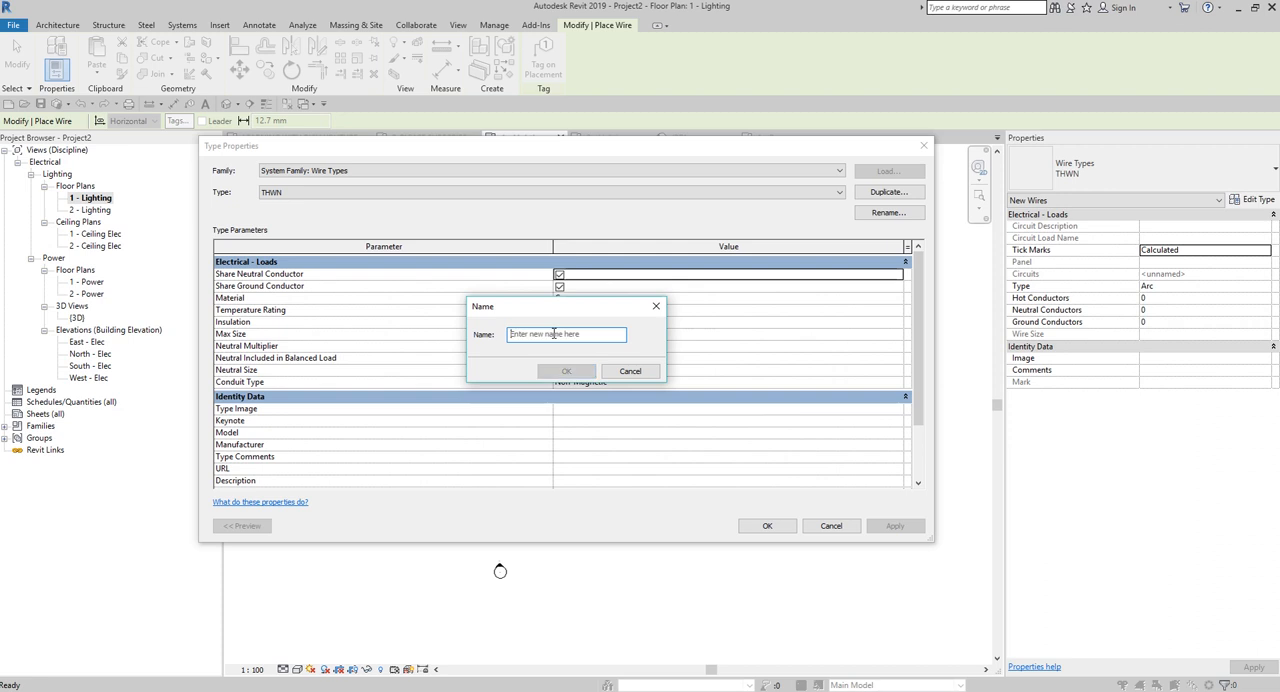
type("TYPE 3")
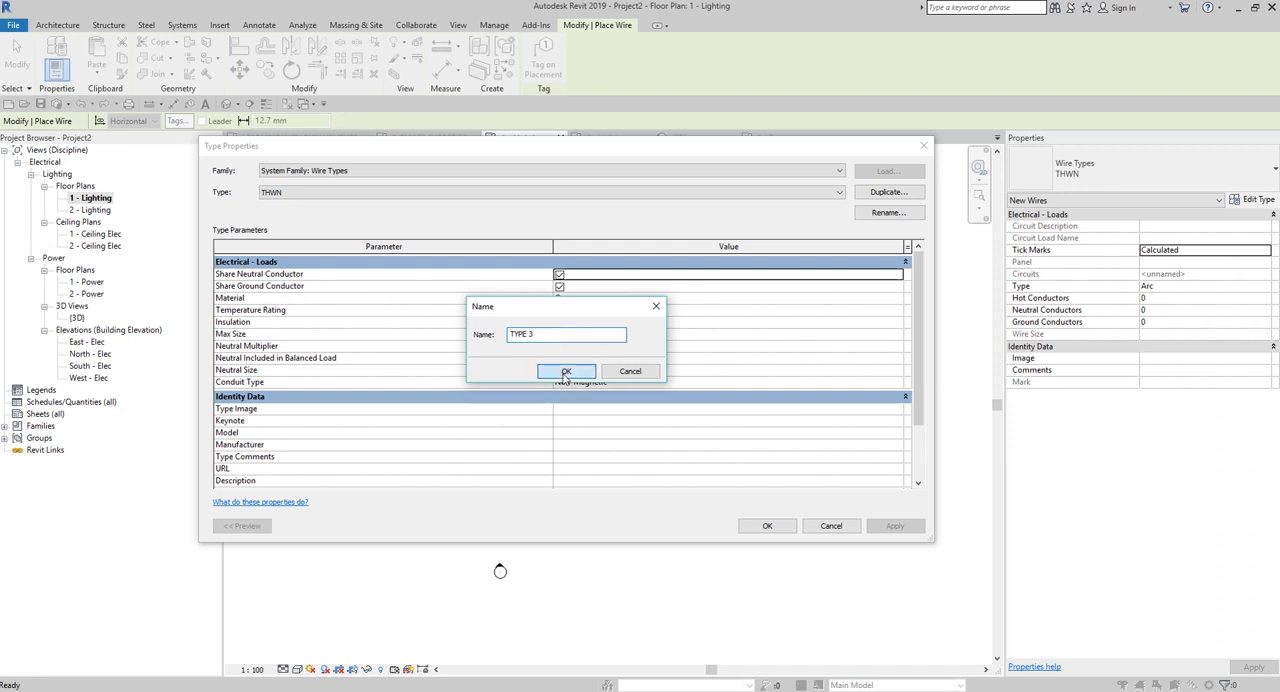
left_click(566, 371)
Try to enter the custom value T3 as TYPE 3's insulation.
left_click(603, 325)
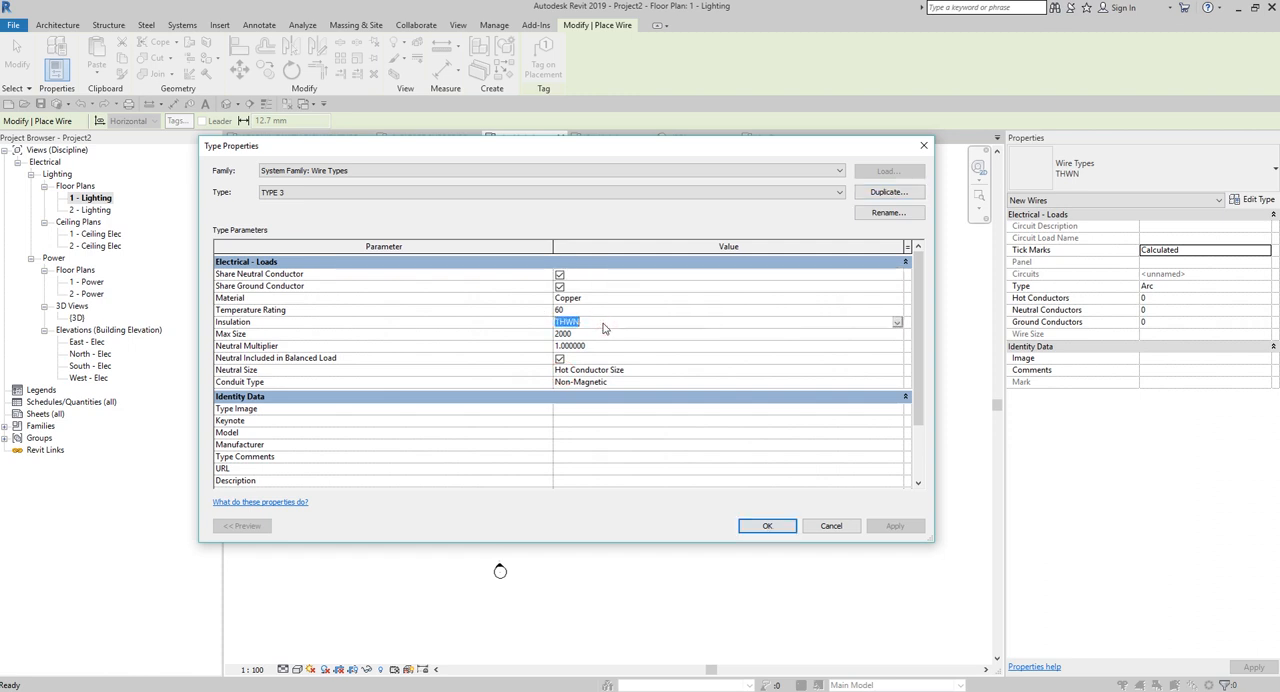
type("T3")
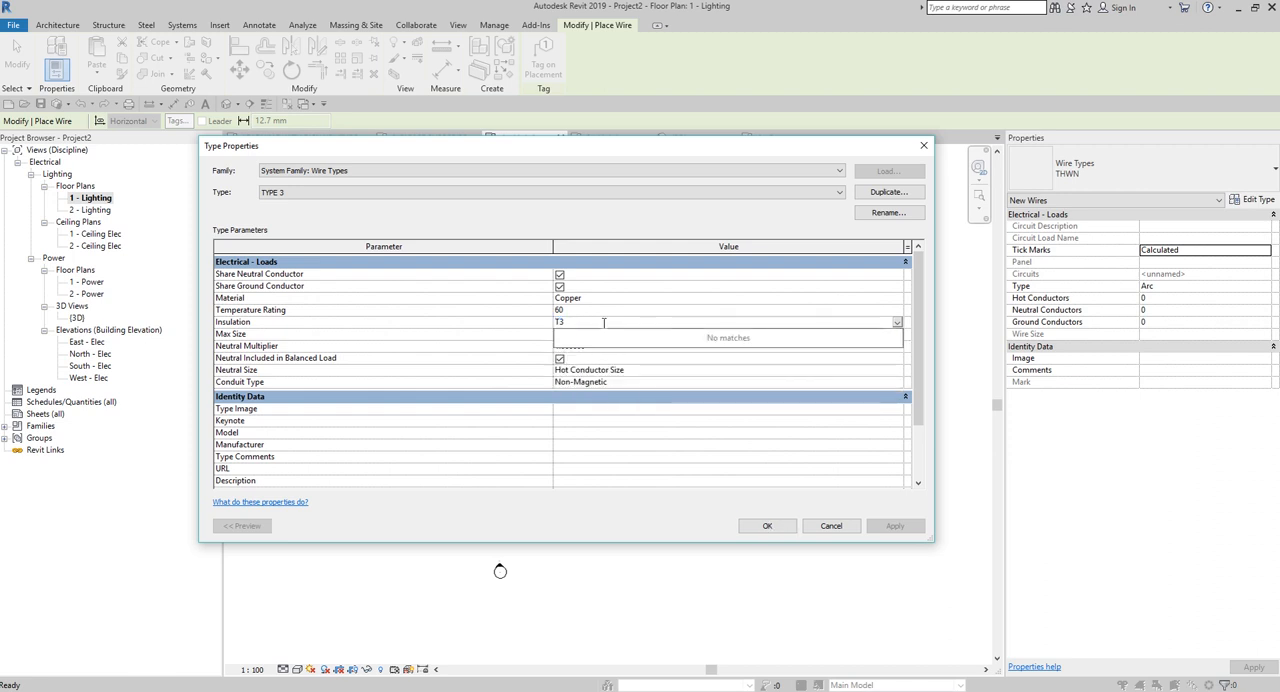
key("Return")
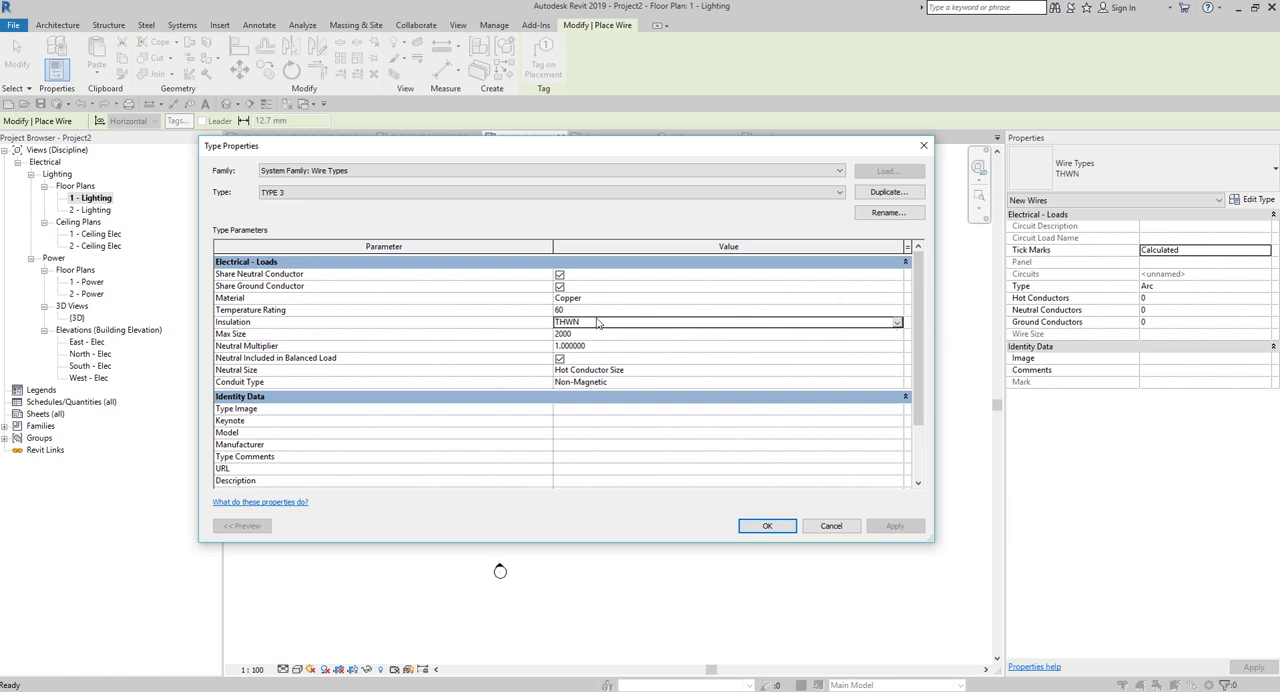
Set TYPE 3's insulation to FEP and accept the type properties.
left_click(897, 325)
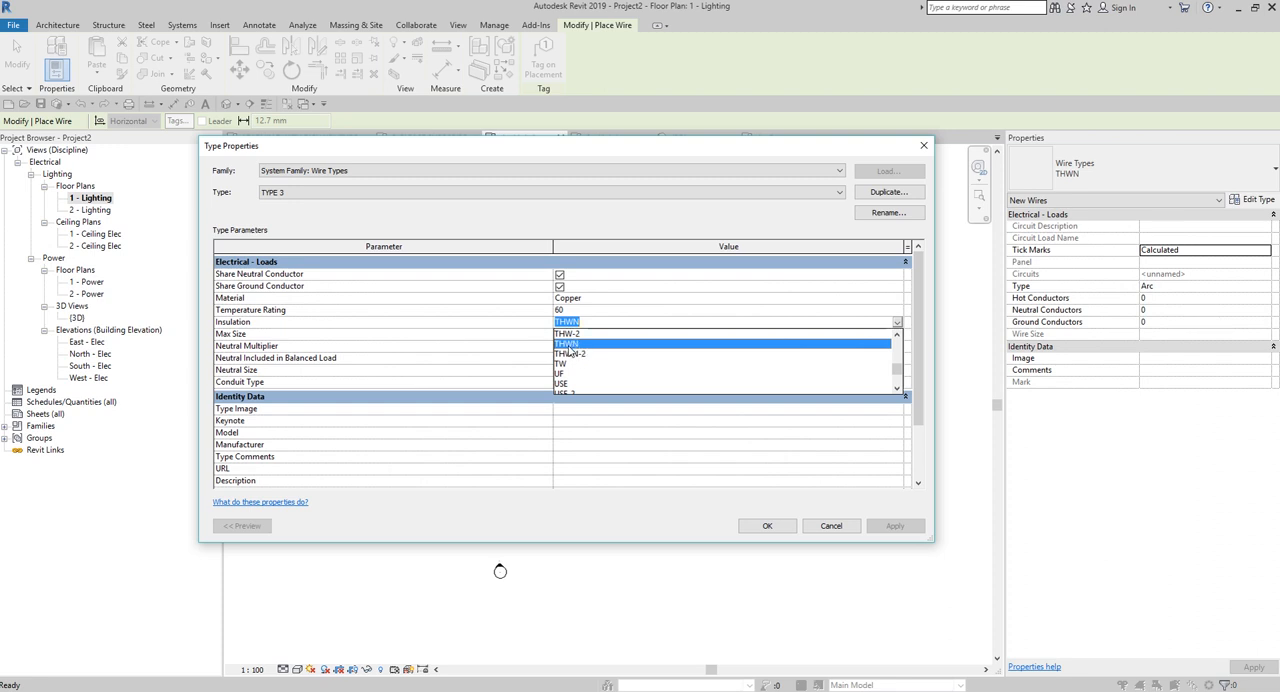
left_click_drag(895, 368, 899, 340)
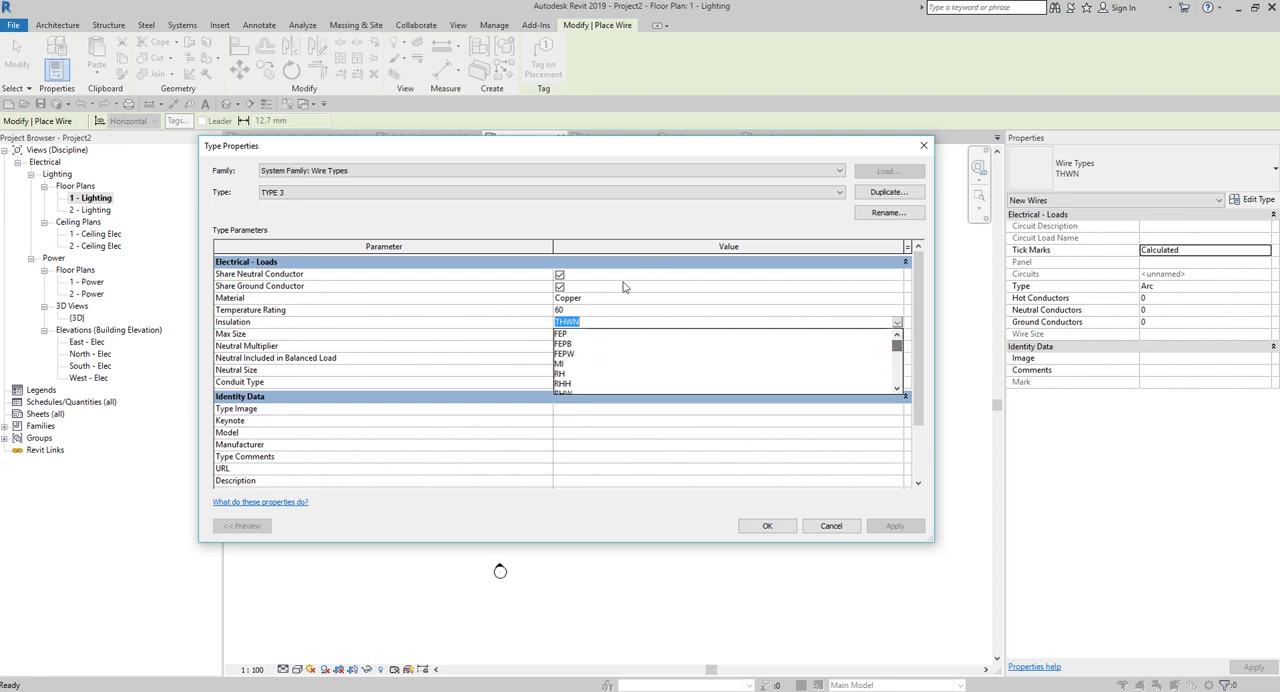
left_click(564, 334)
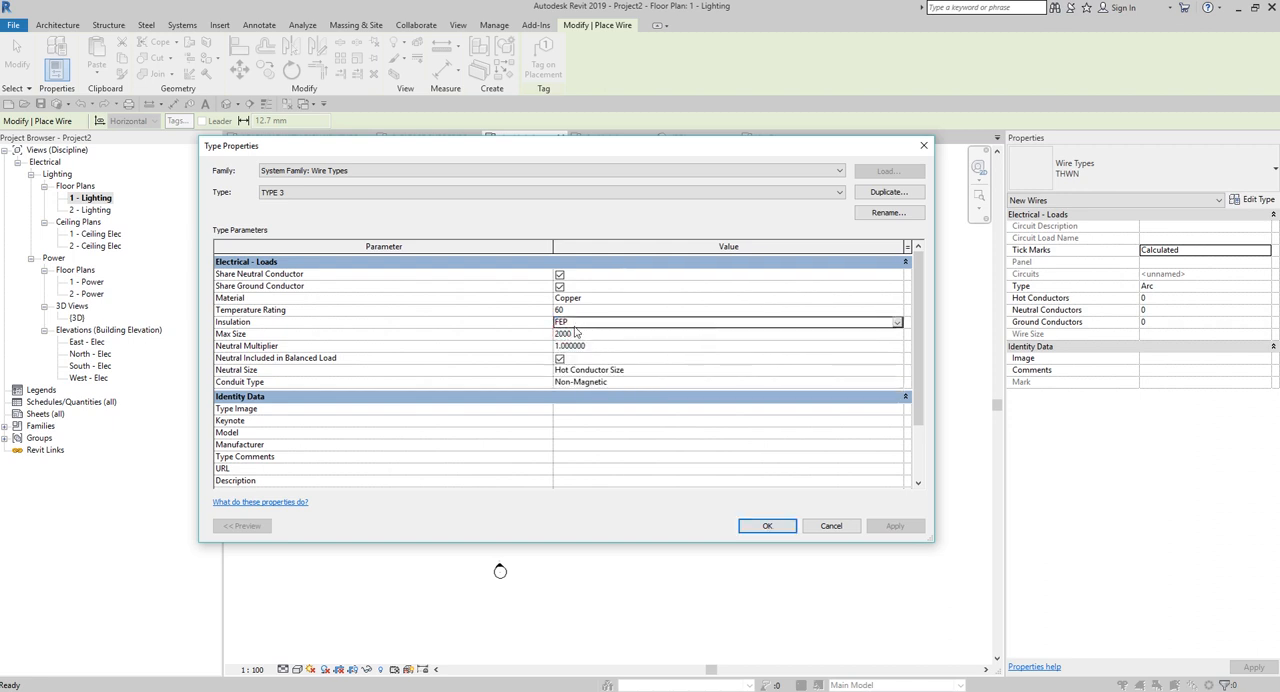
left_click(765, 526)
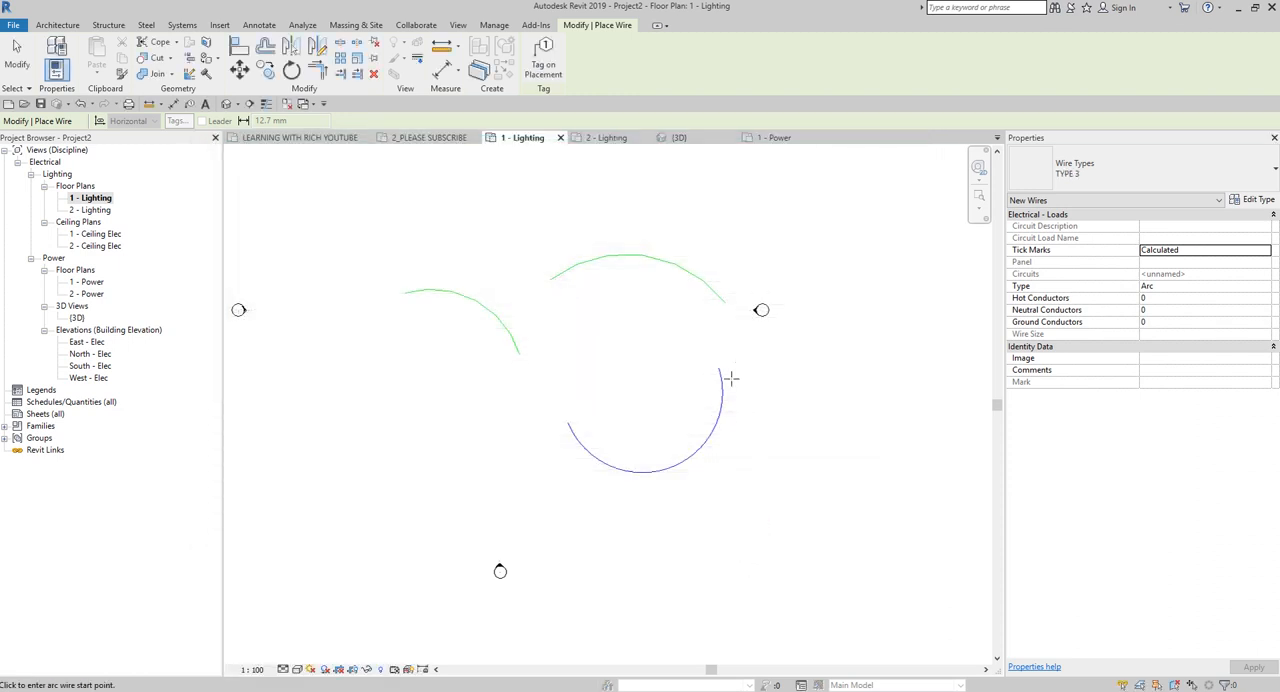
Place a TYPE 3 arc wire below the shorter green wire in the 1 - Lighting plan and end the Wire command.
scroll(566, 466, "down", 1)
middle_click_drag(597, 460, 804, 382)
left_click(541, 413)
left_click(691, 330)
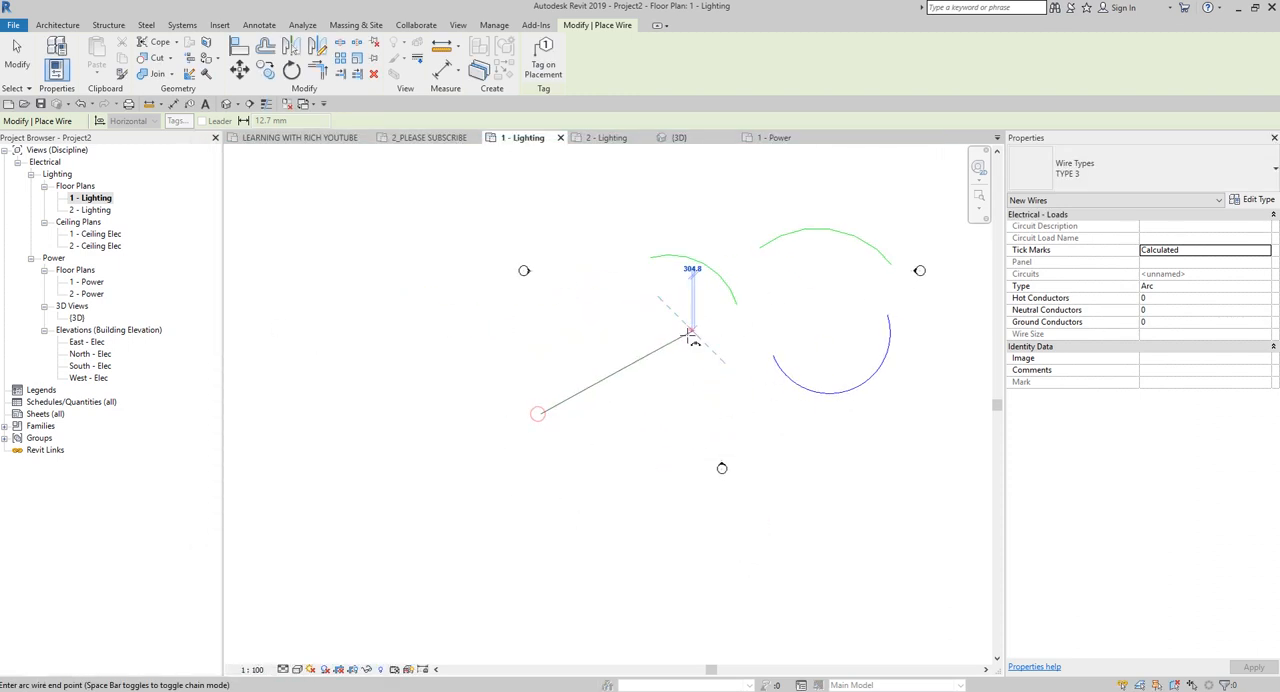
left_click(692, 391)
key("Escape")
key("Escape")
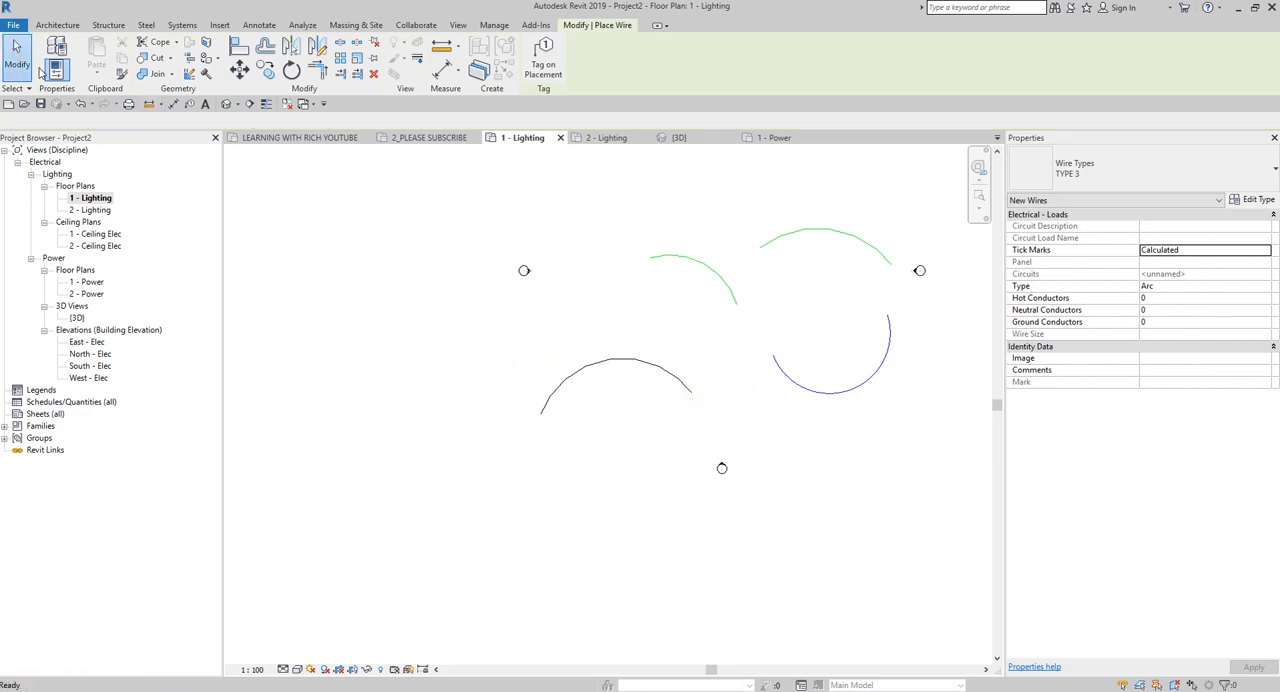
Check the insulation in the type properties of the new TYPE 3 wire and leave them unmodified.
middle_click_drag(680, 409, 522, 397)
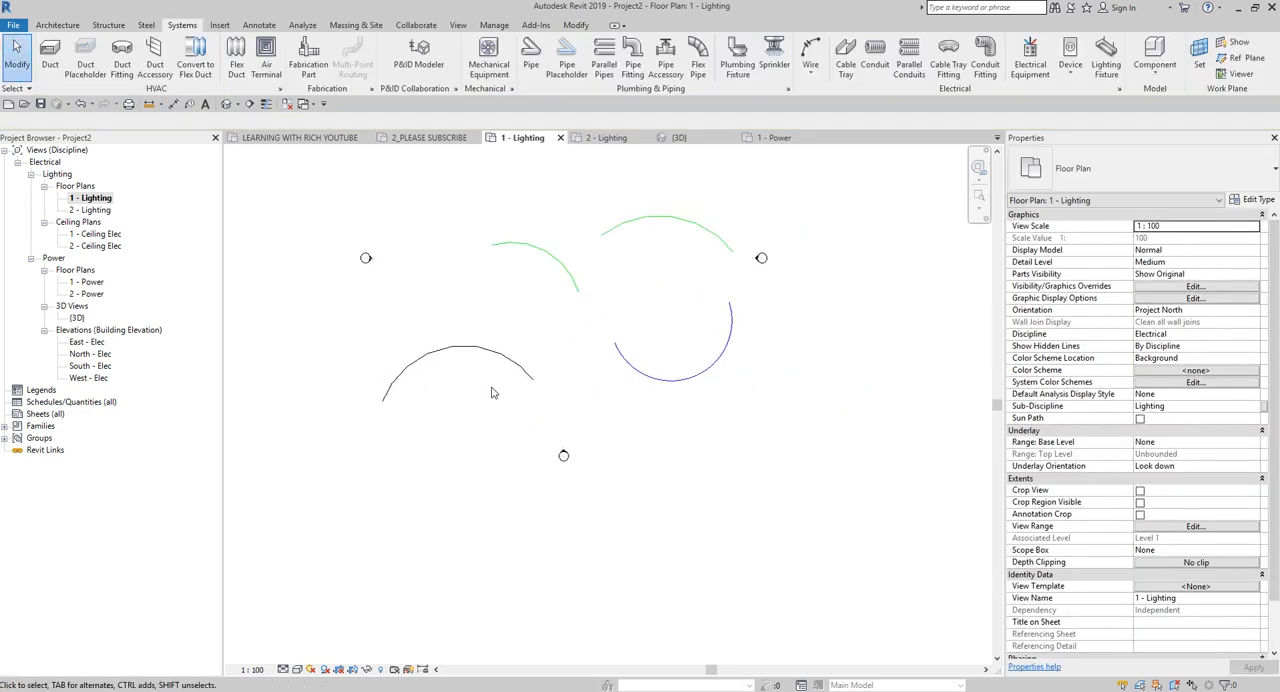
key("g")
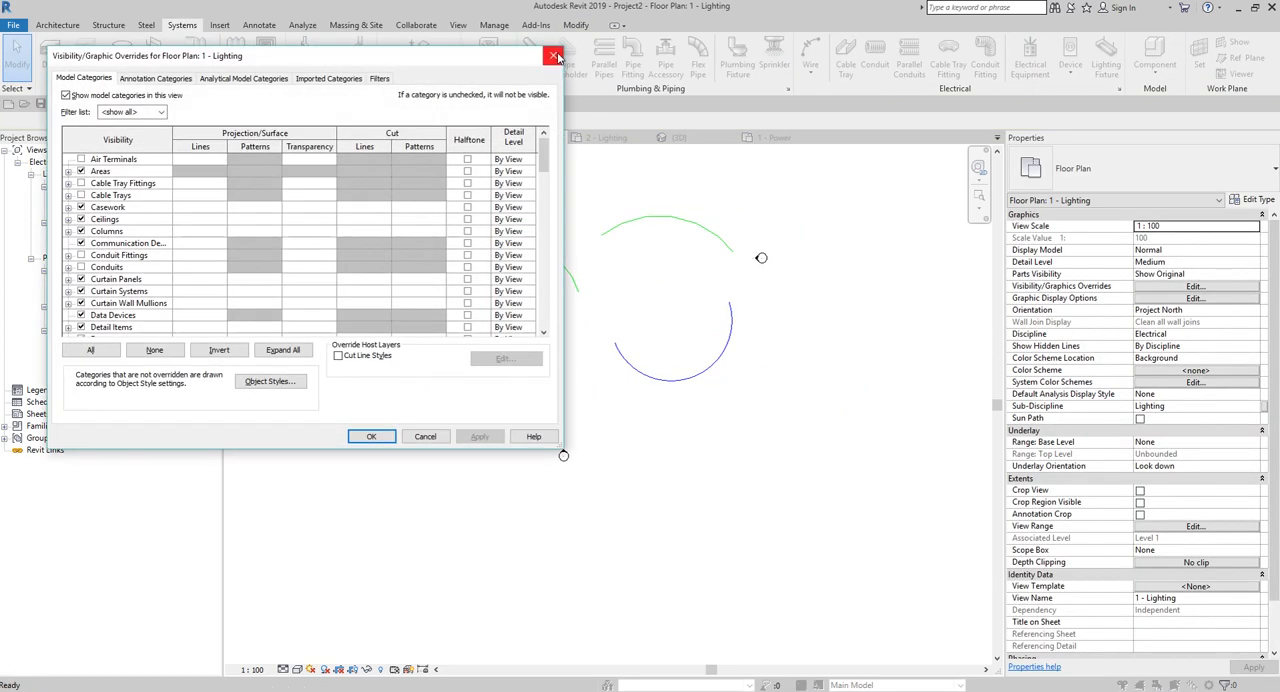
key("Return")
left_click(490, 349)
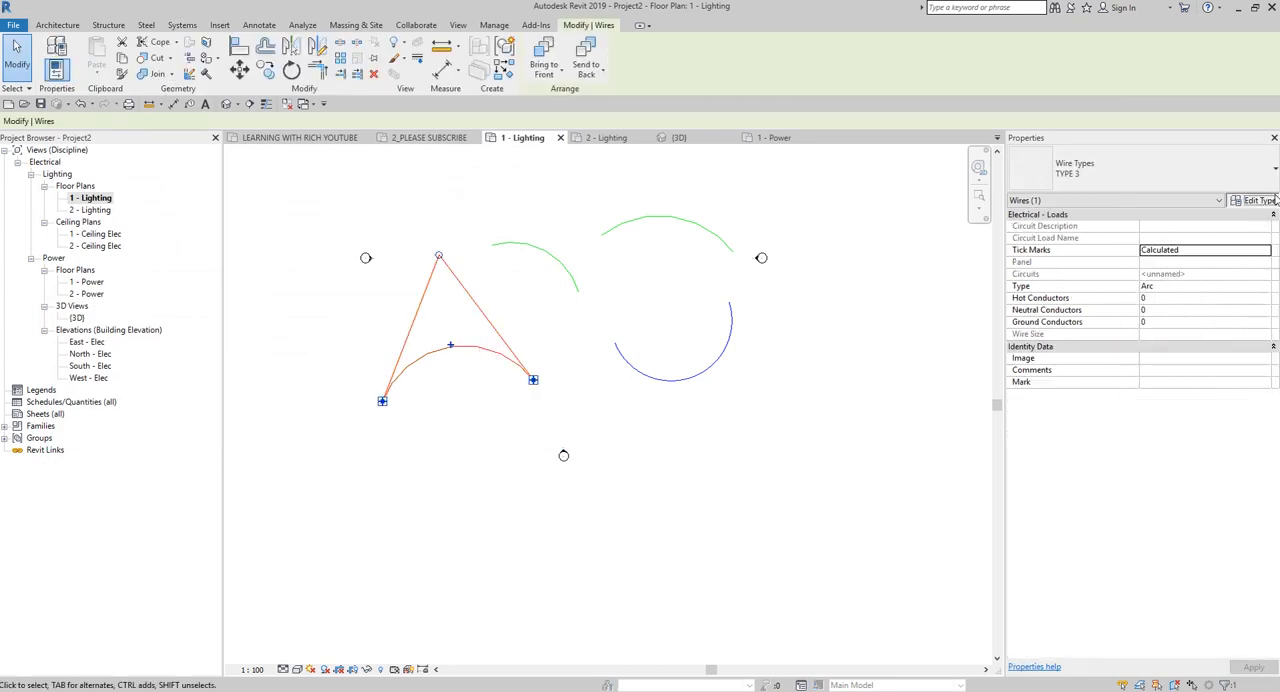
left_click(1273, 195)
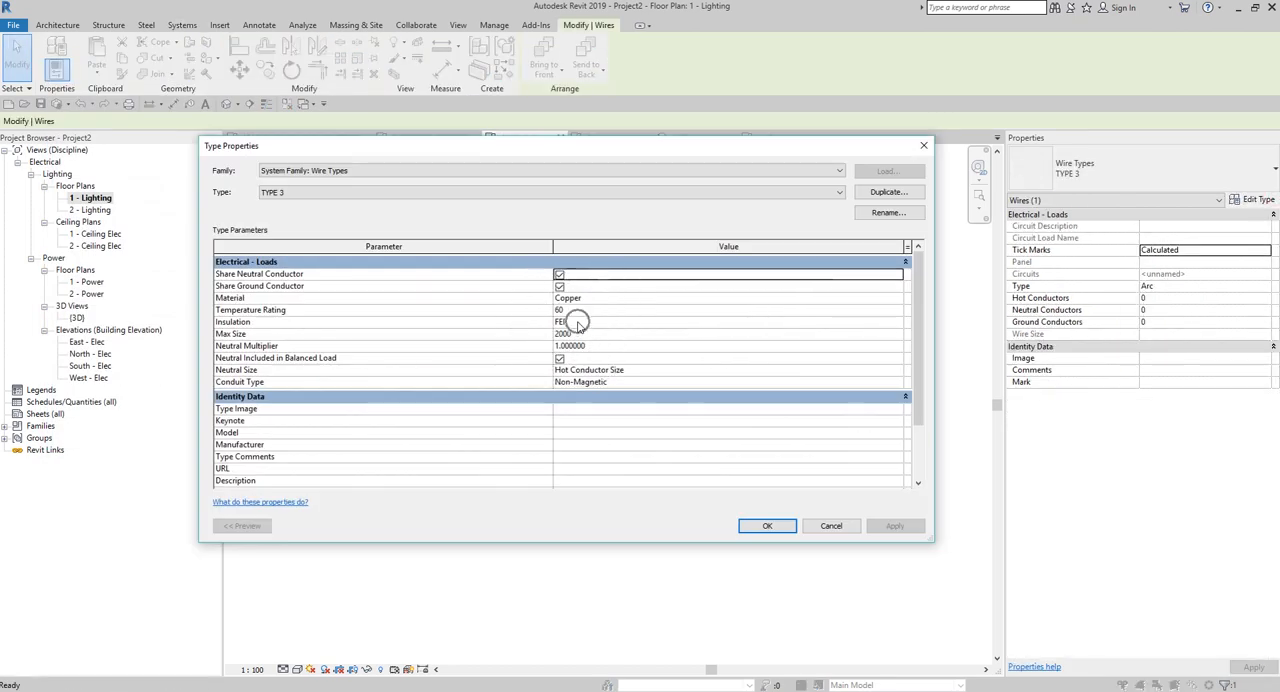
left_click(831, 525)
left_click(481, 474)
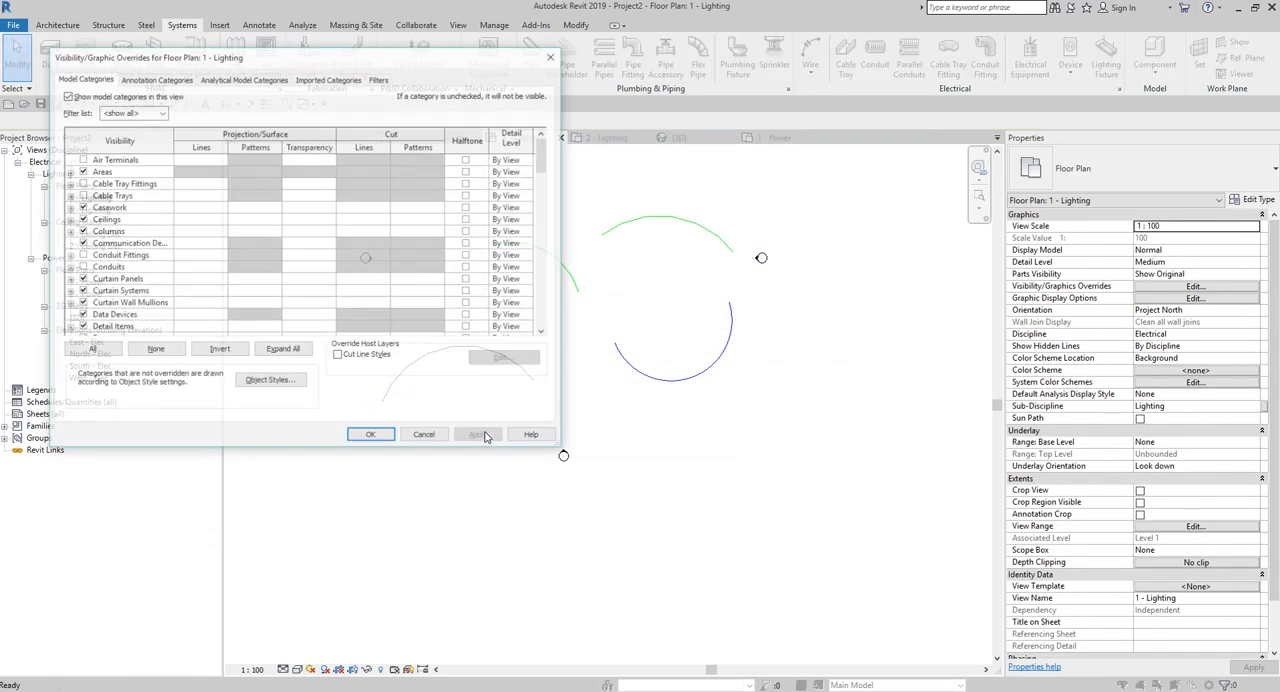
Create a rule-based view filter with the default name Filter 3 and assign it to the Wires category.
key("v")
key("v")
left_click(380, 79)
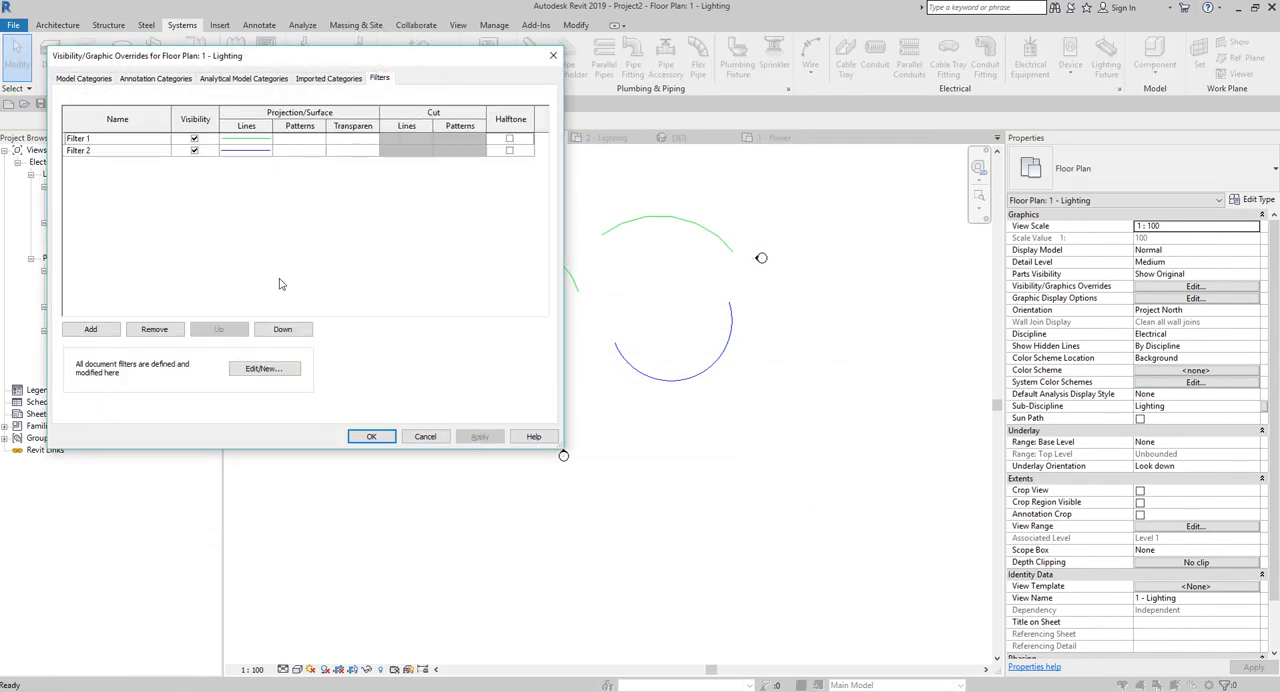
left_click(262, 371)
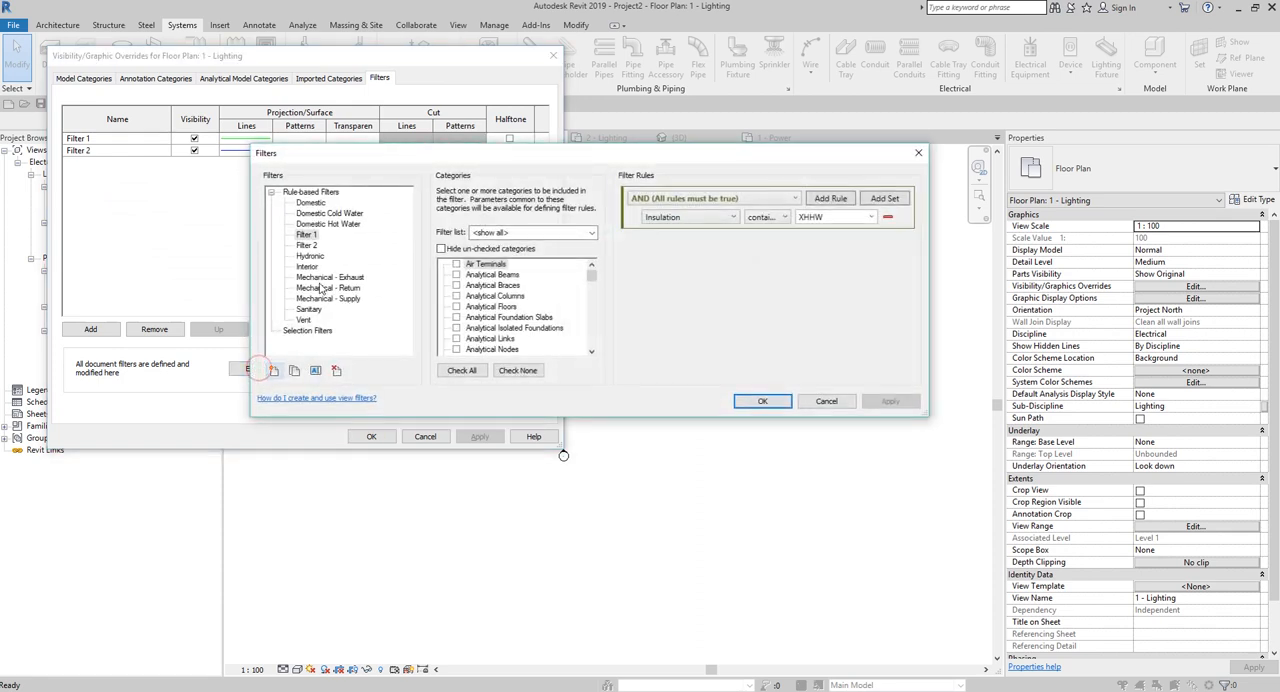
left_click(274, 372)
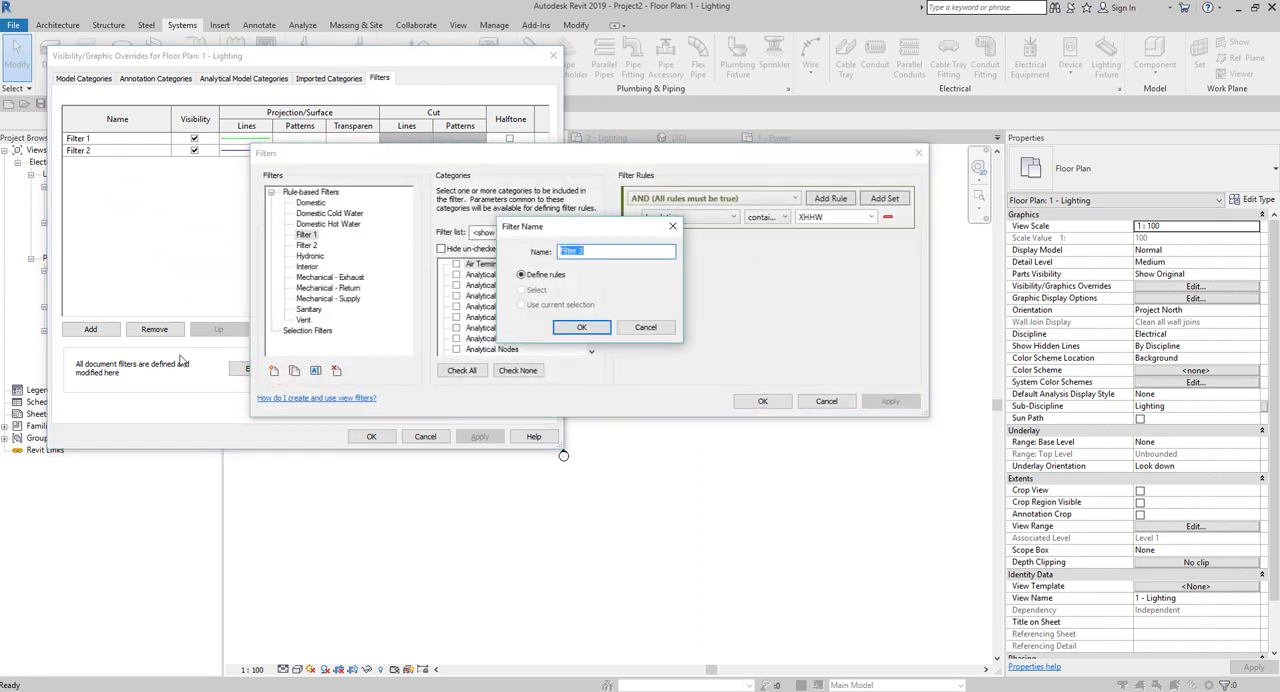
left_click(588, 329)
left_click_drag(592, 276, 599, 353)
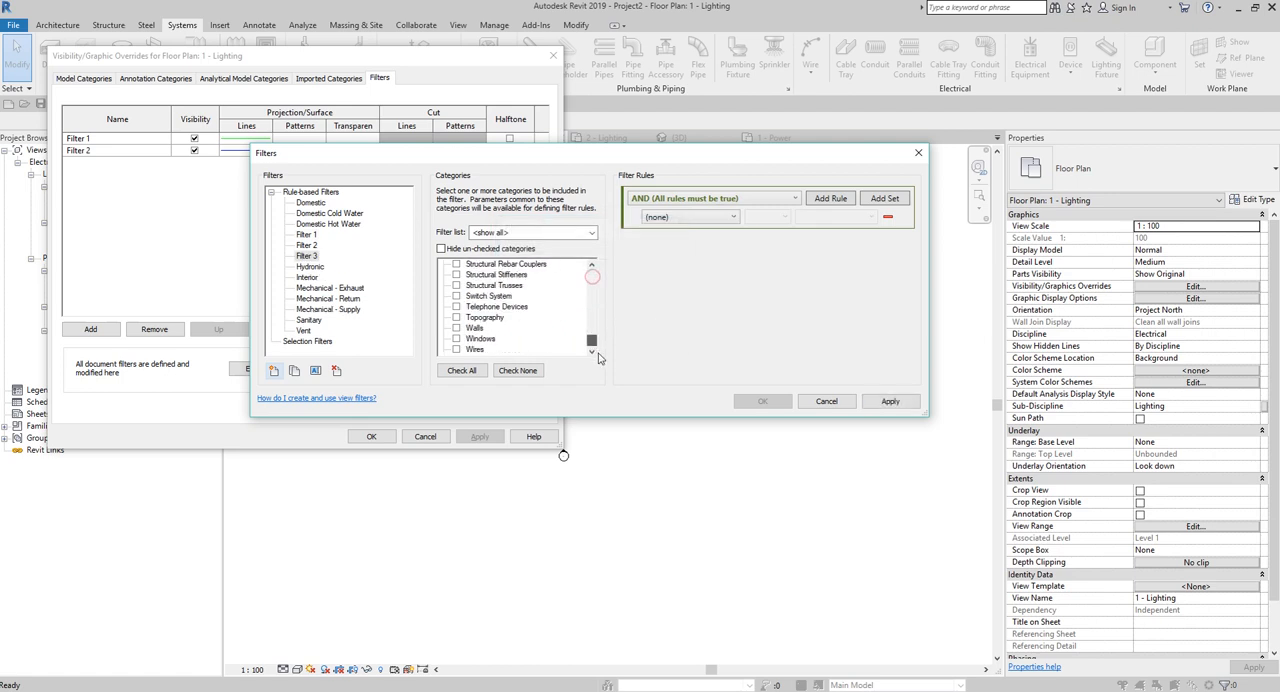
left_click(462, 348)
left_click(457, 350)
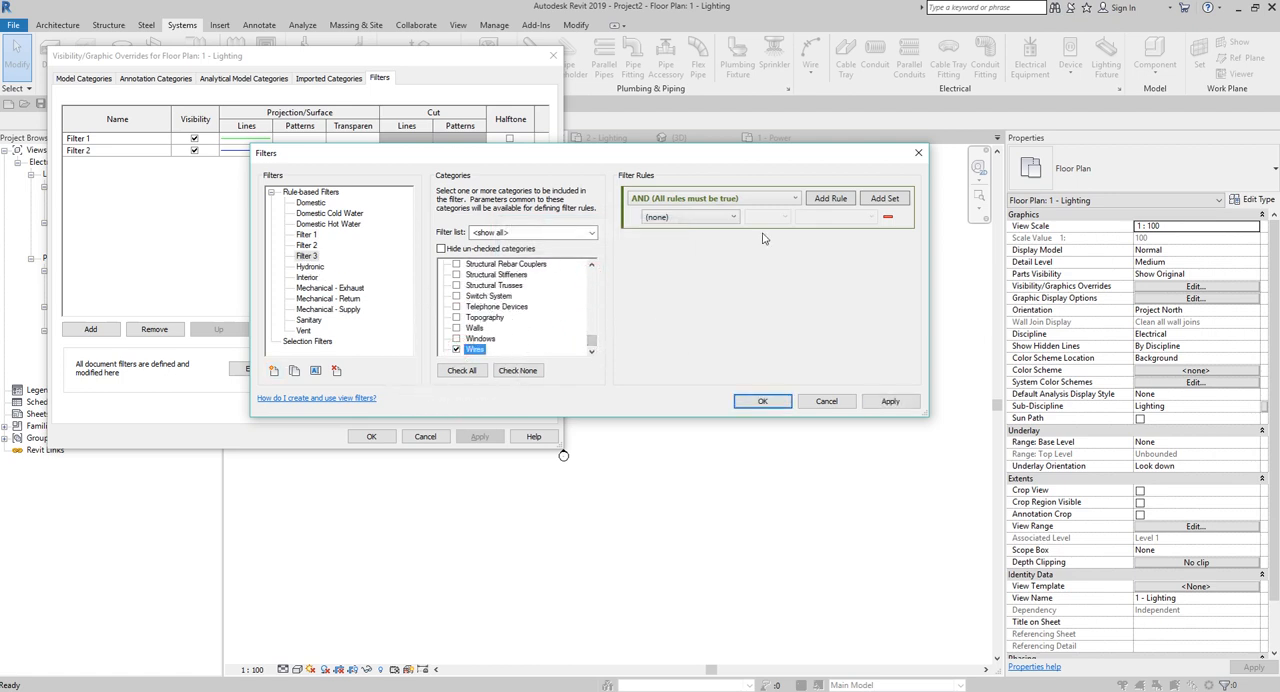
Define Filter 3's rule as Insulation contains FEP and accept the filter.
left_click(711, 218)
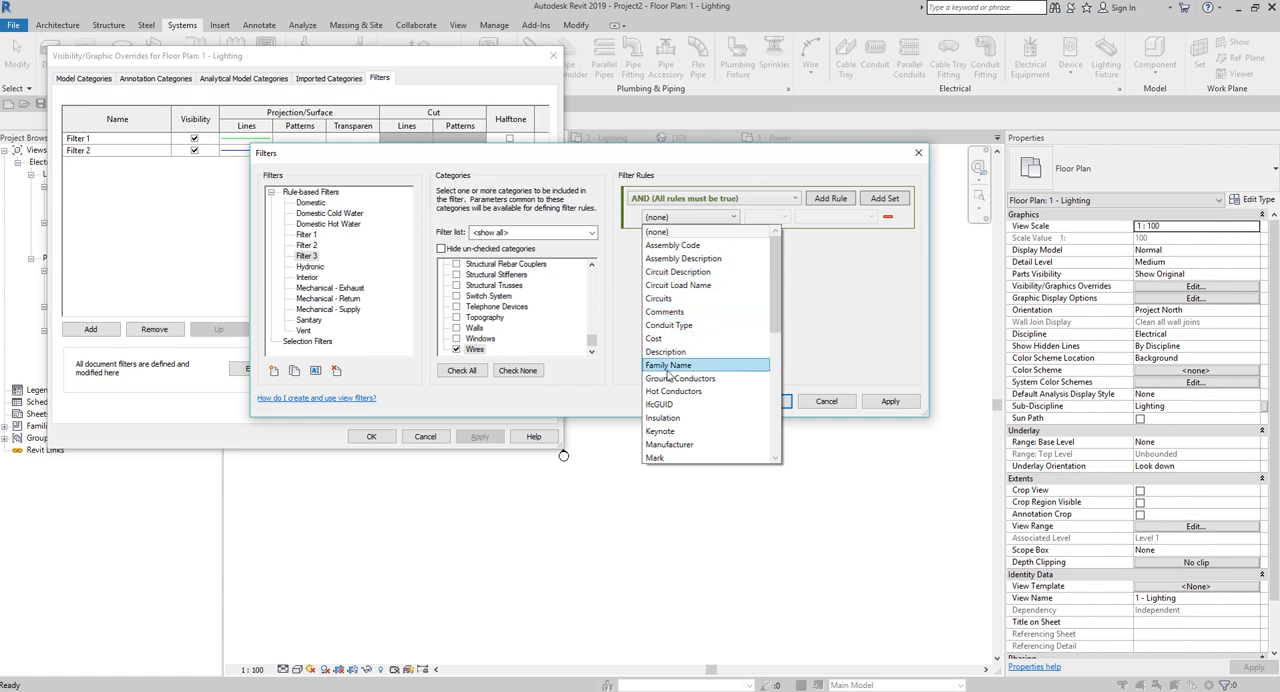
left_click(663, 418)
left_click(776, 216)
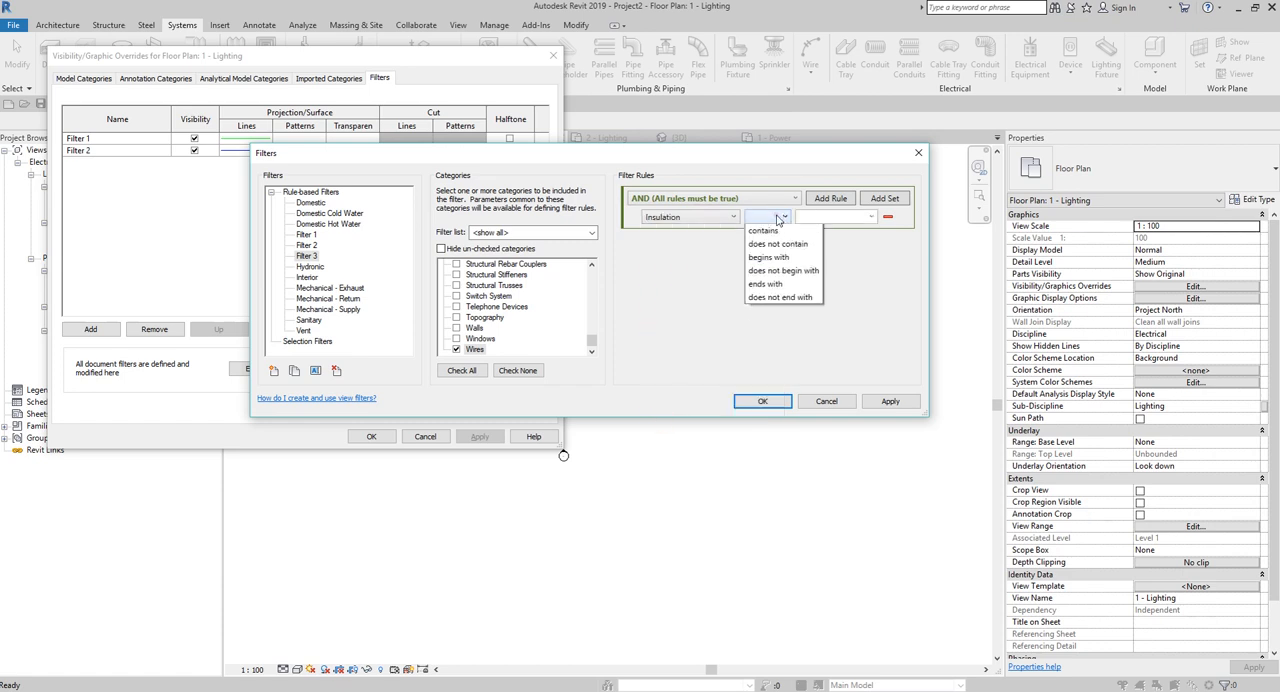
left_click(774, 261)
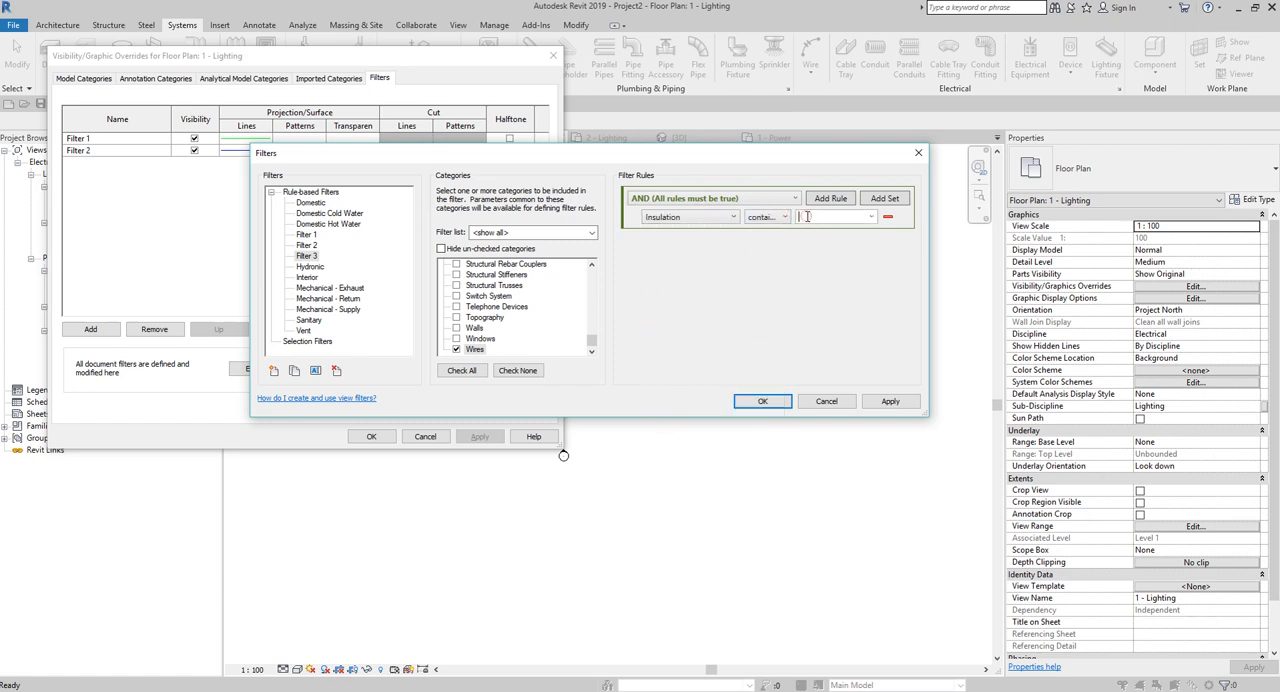
type("fe")
left_click(761, 401)
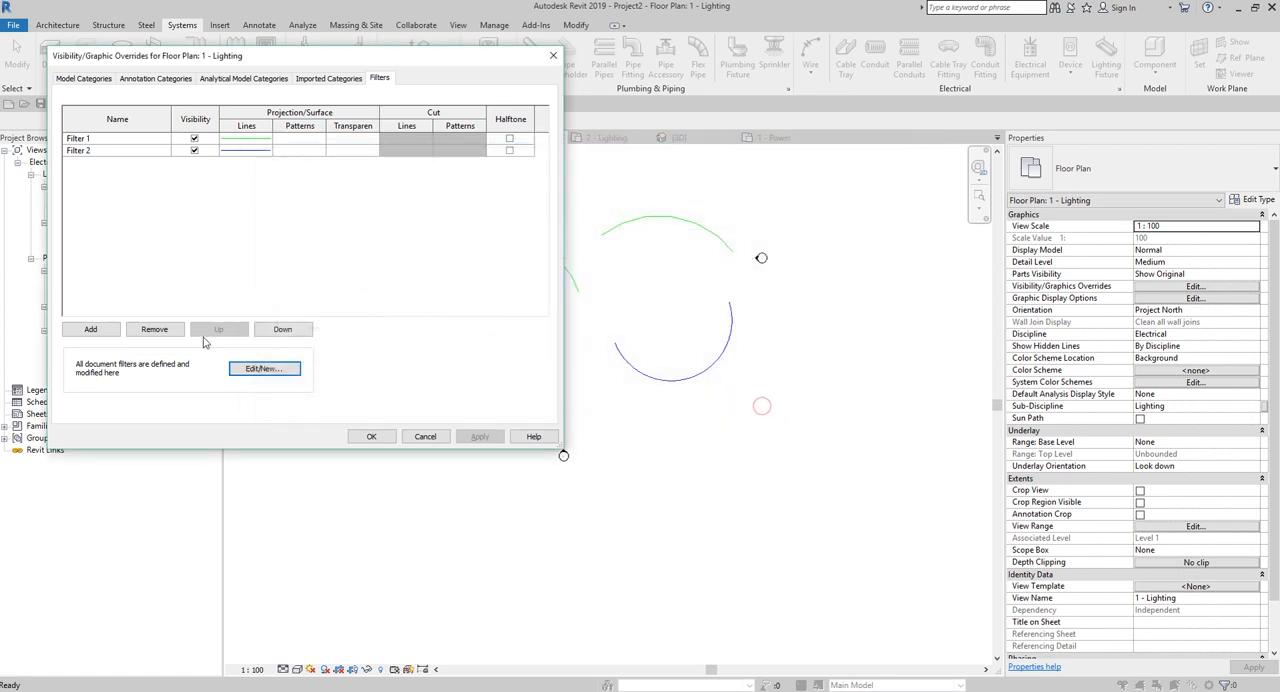
Add Filter 3 to the 1 - Lighting plan's filter overrides.
left_click(87, 330)
left_click(245, 226)
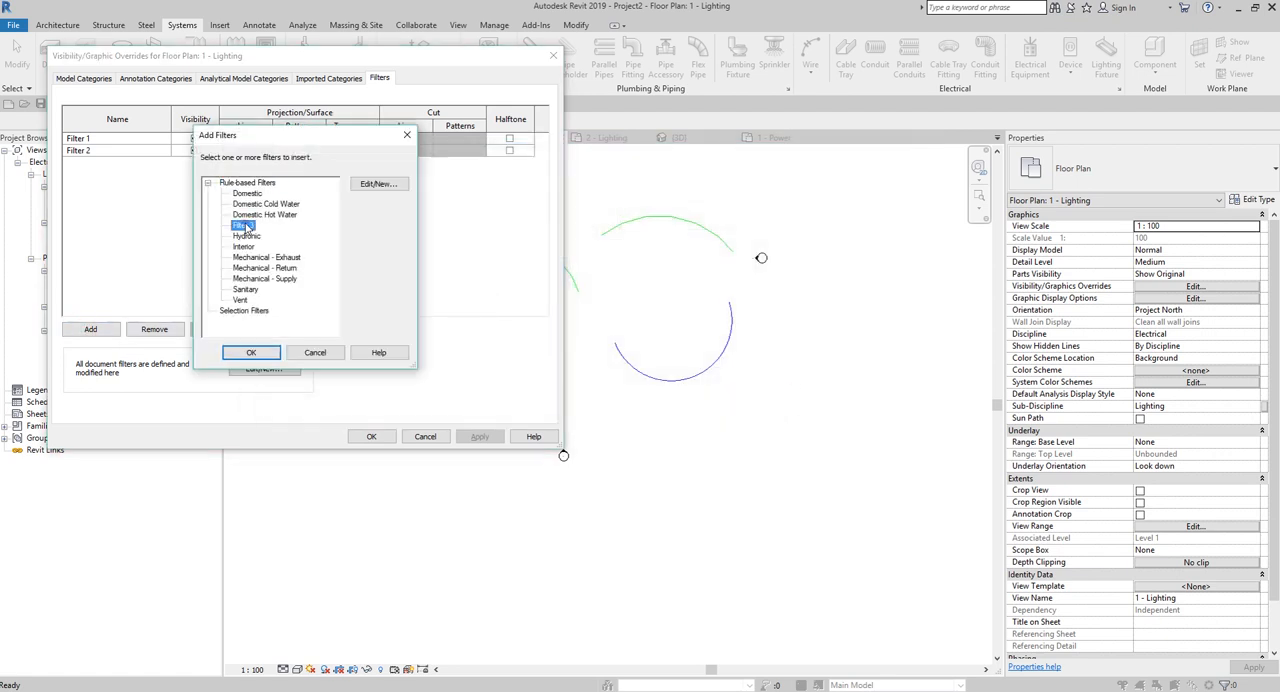
double_click(245, 226)
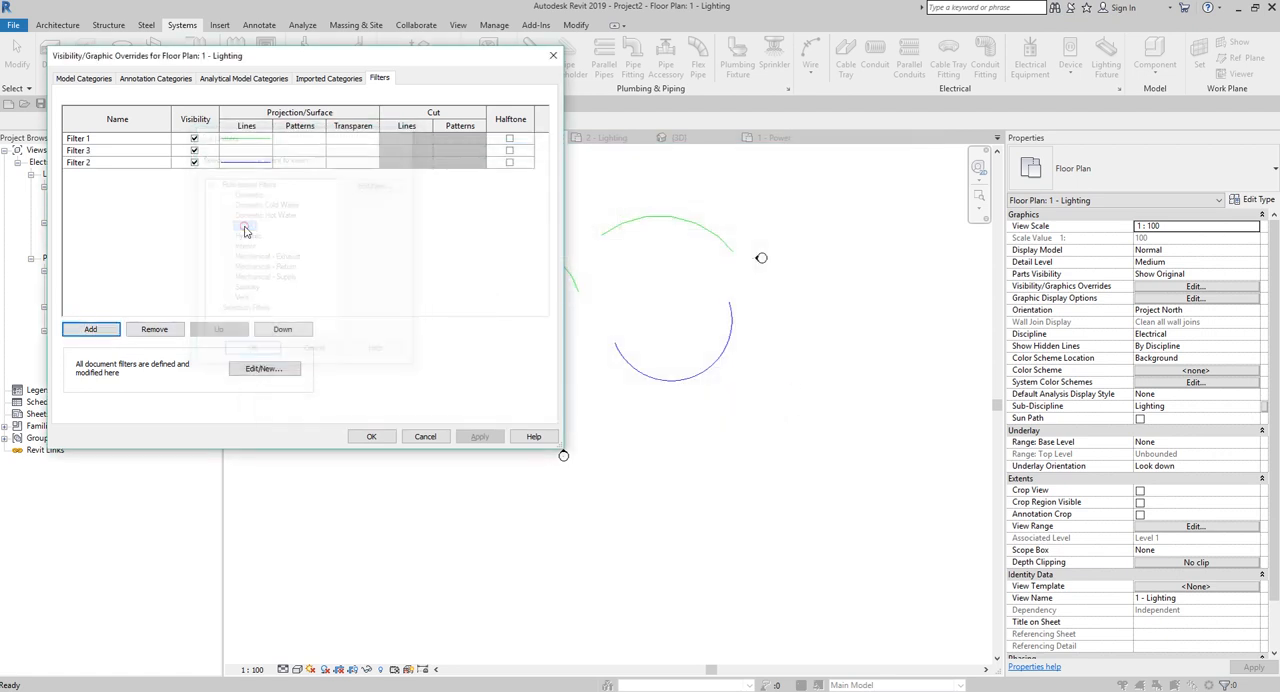
Override Filter 3's projection line colour with red and accept the plan's visibility overrides.
left_click(235, 163)
left_click(250, 152)
left_click(245, 150)
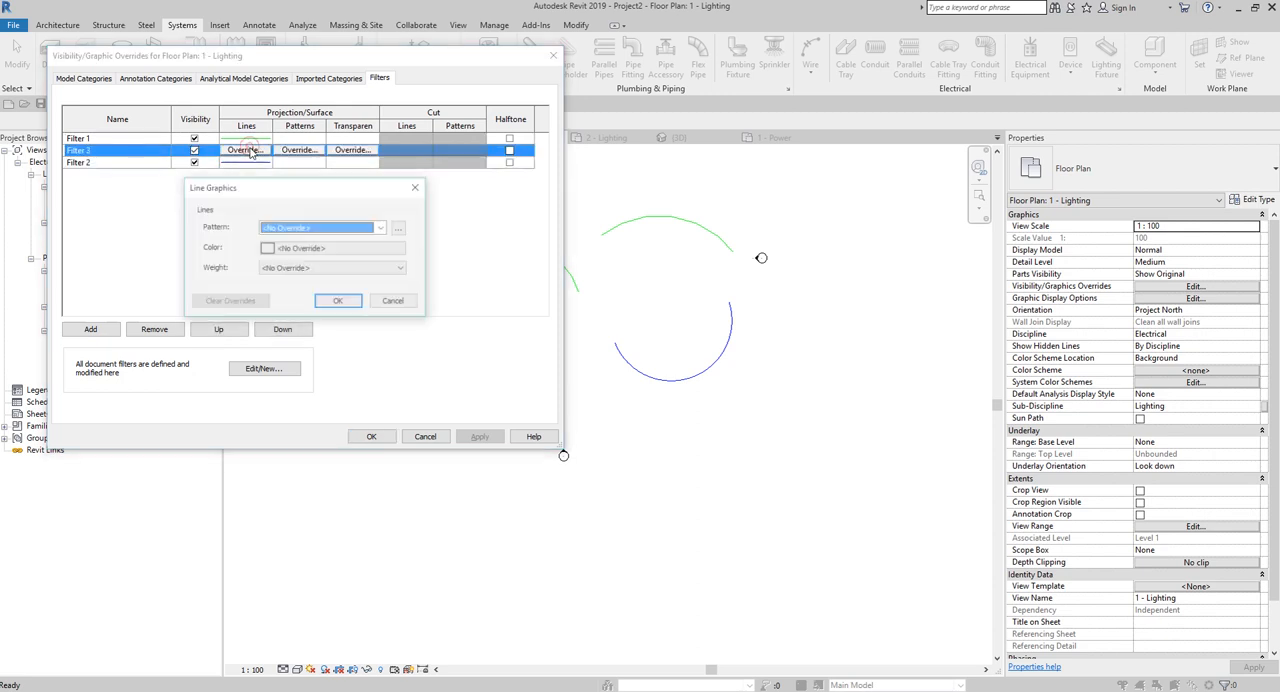
left_click(305, 251)
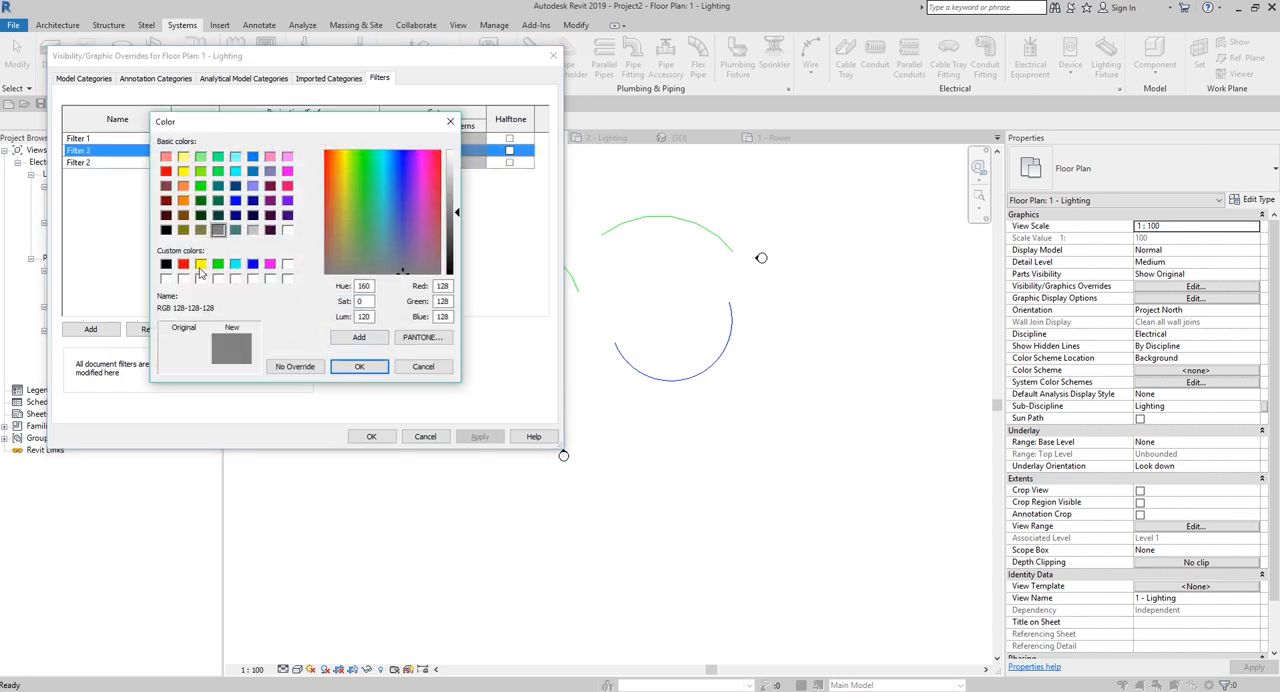
left_click(183, 263)
left_click(359, 366)
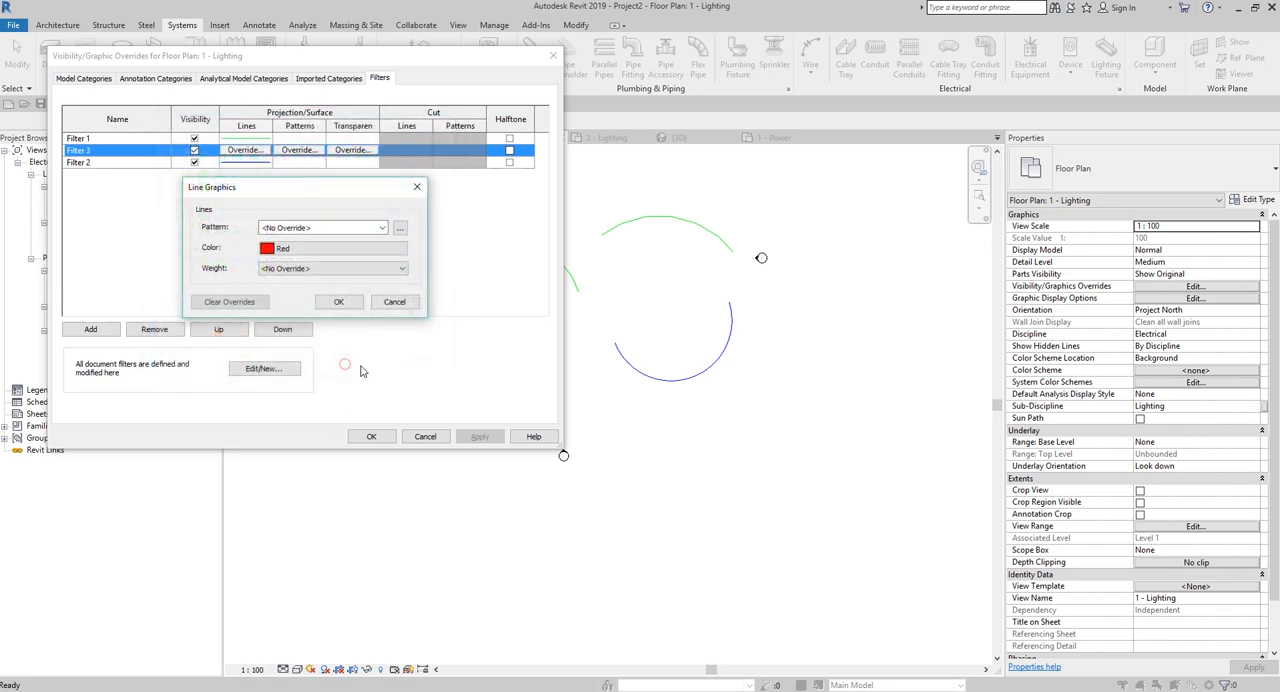
left_click(338, 301)
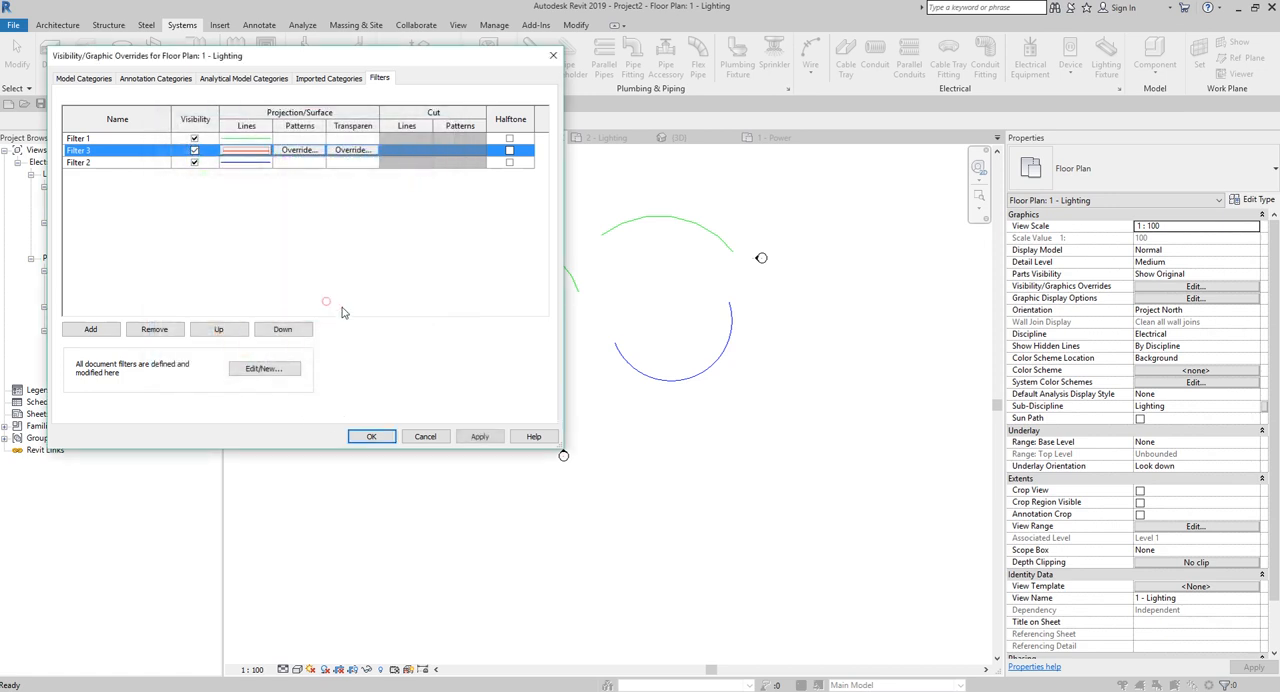
left_click(375, 437)
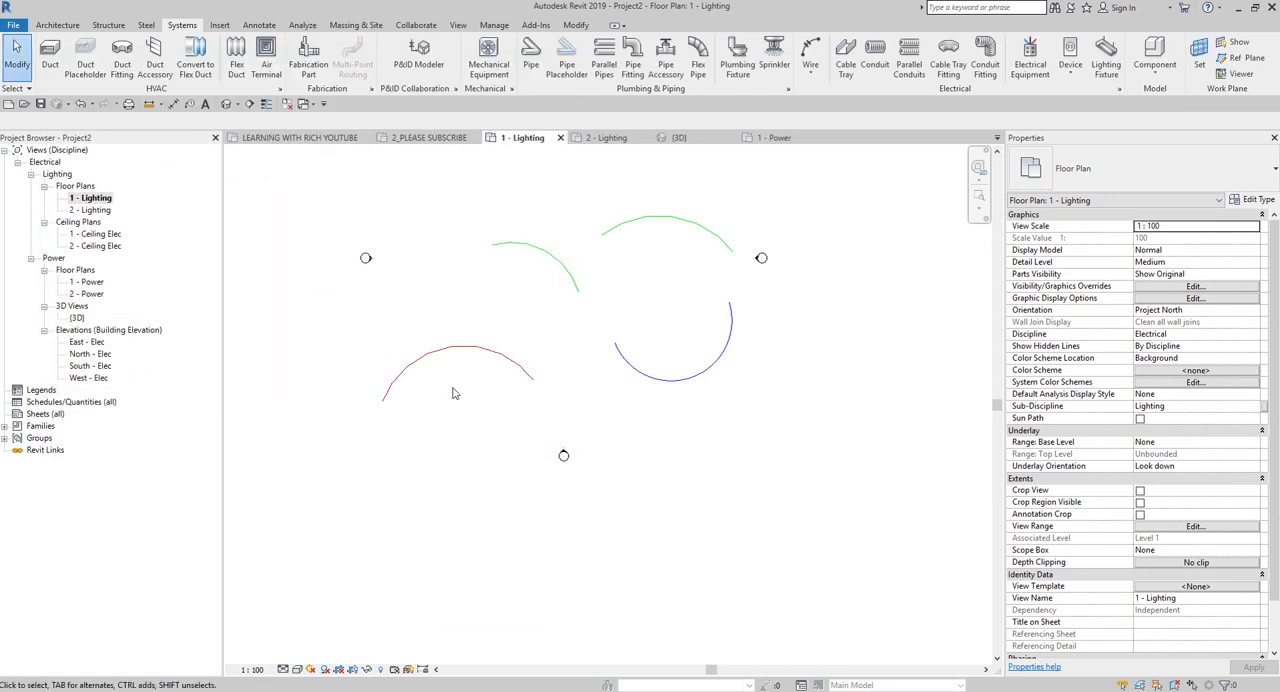
Examine the recoloured wires and review TYPE 3's type parameters through the Wire command without modifying them.
scroll(455, 395, "up", 3)
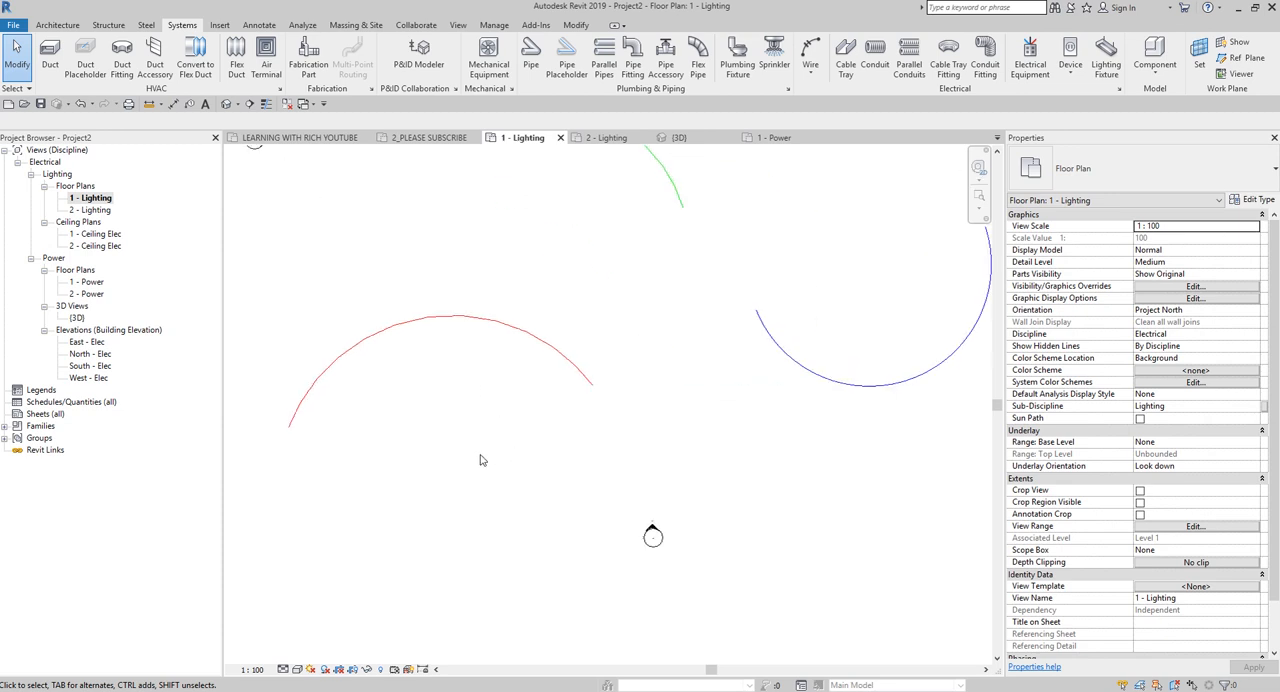
scroll(480, 460, "down", 1)
middle_click_drag(560, 463, 492, 483)
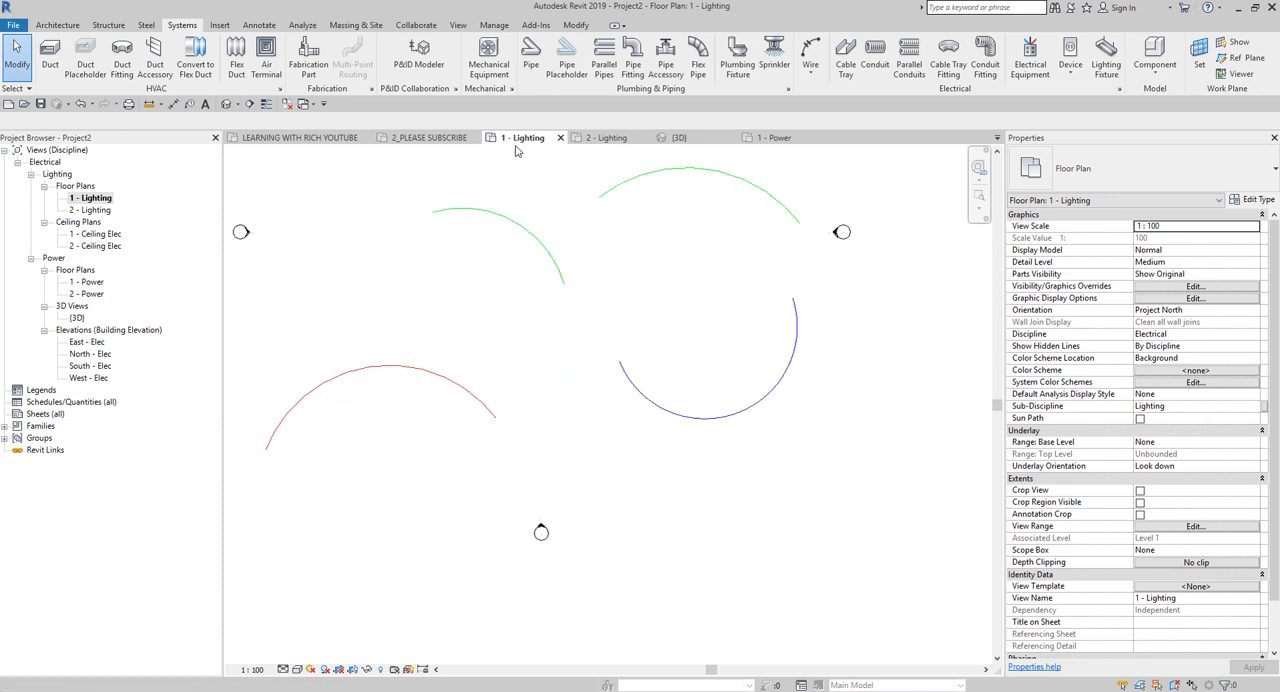
left_click(810, 50)
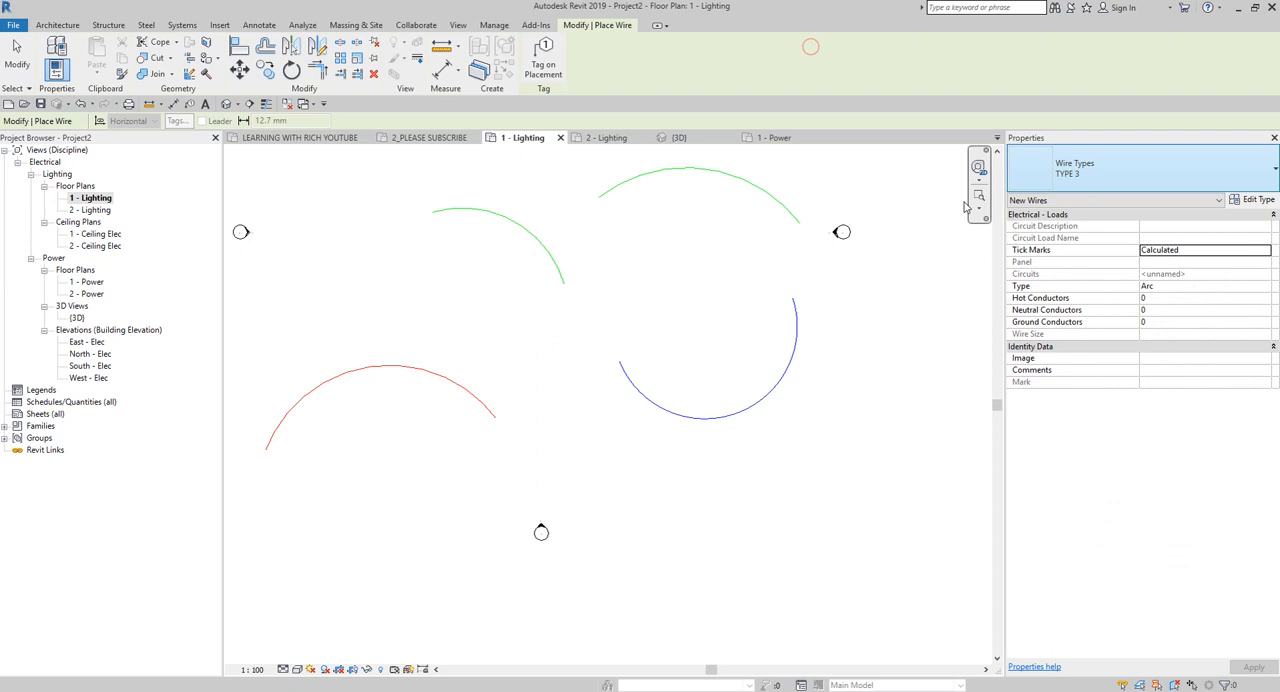
left_click(1252, 199)
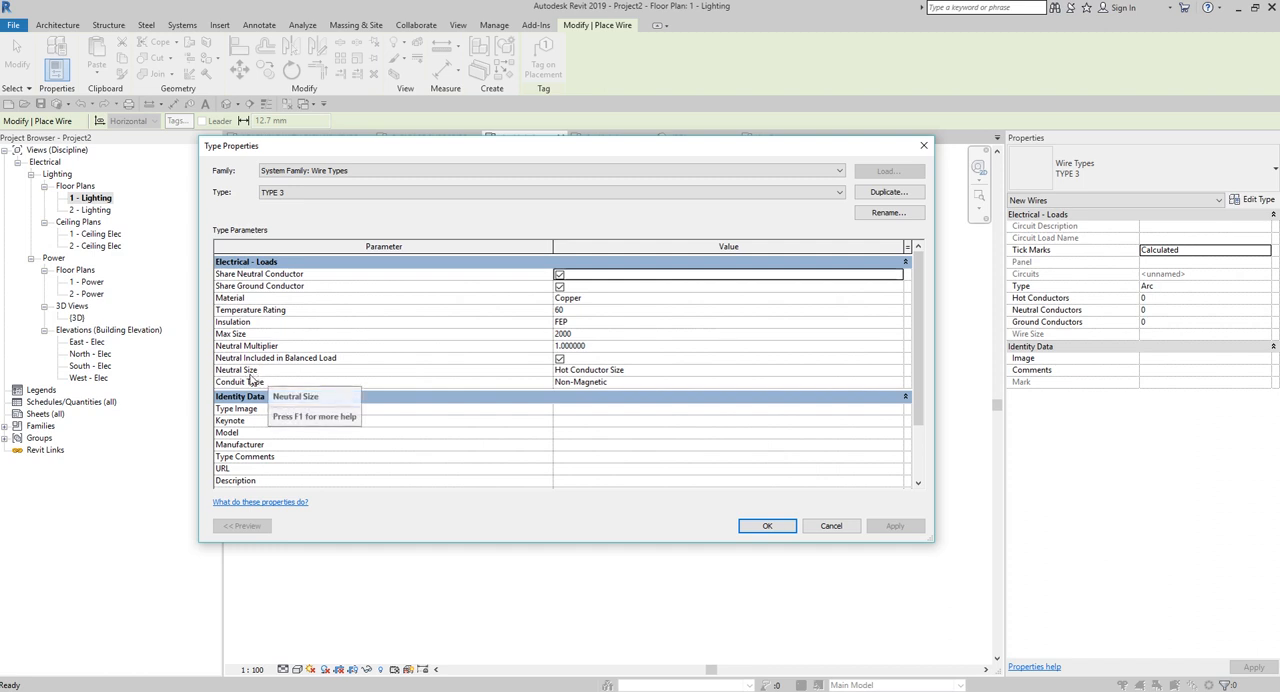
left_click(832, 525)
key("Escape")
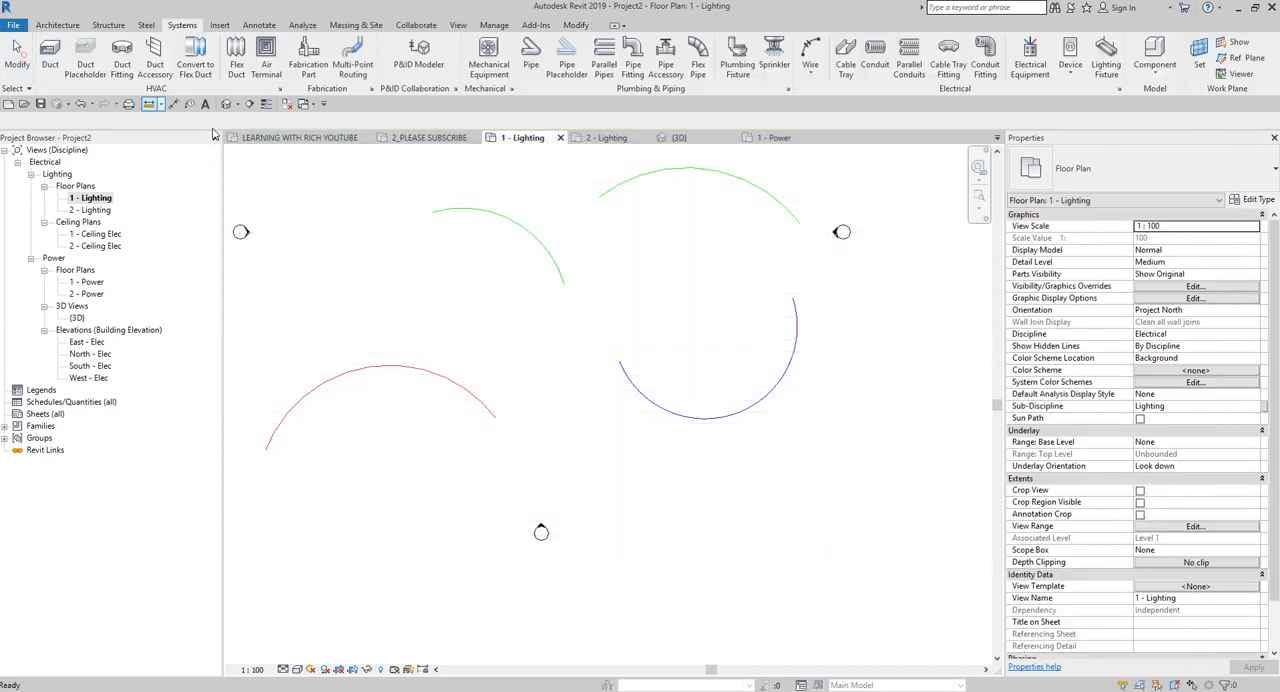
Create a rule-based filter named Filter 4 from the 1 - Lighting plan's filter overrides and assign it the Wires category.
key("v")
key("g")
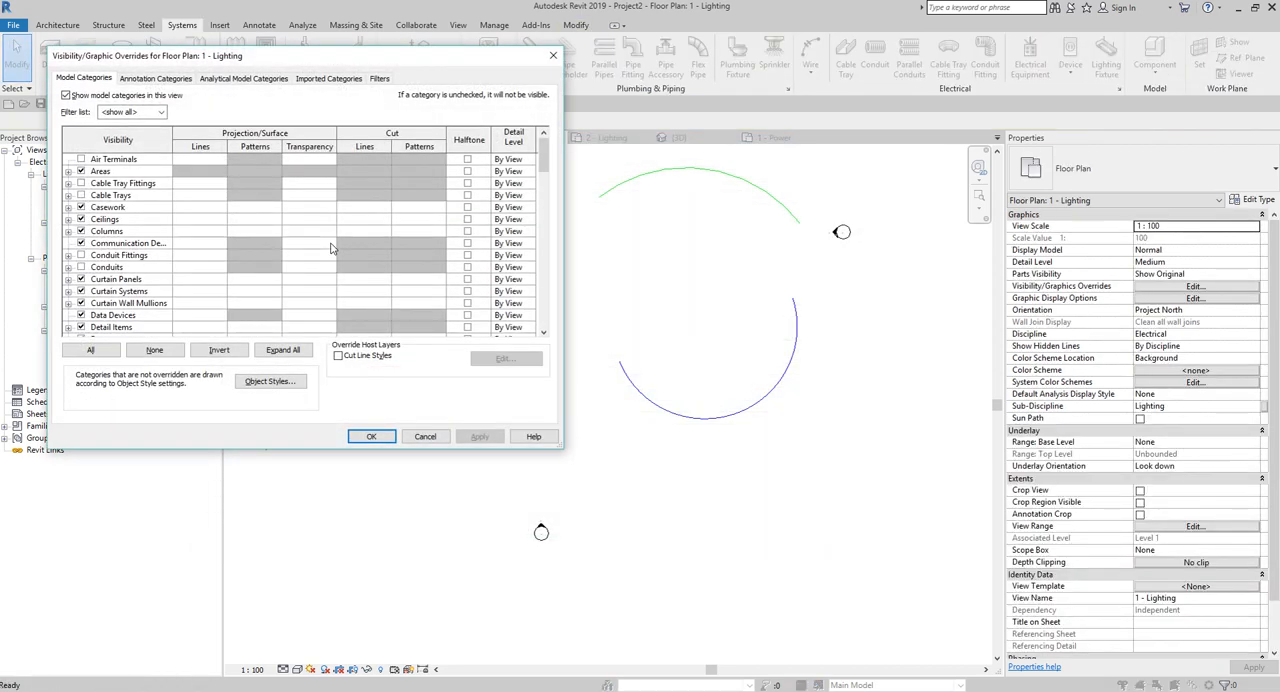
left_click(378, 78)
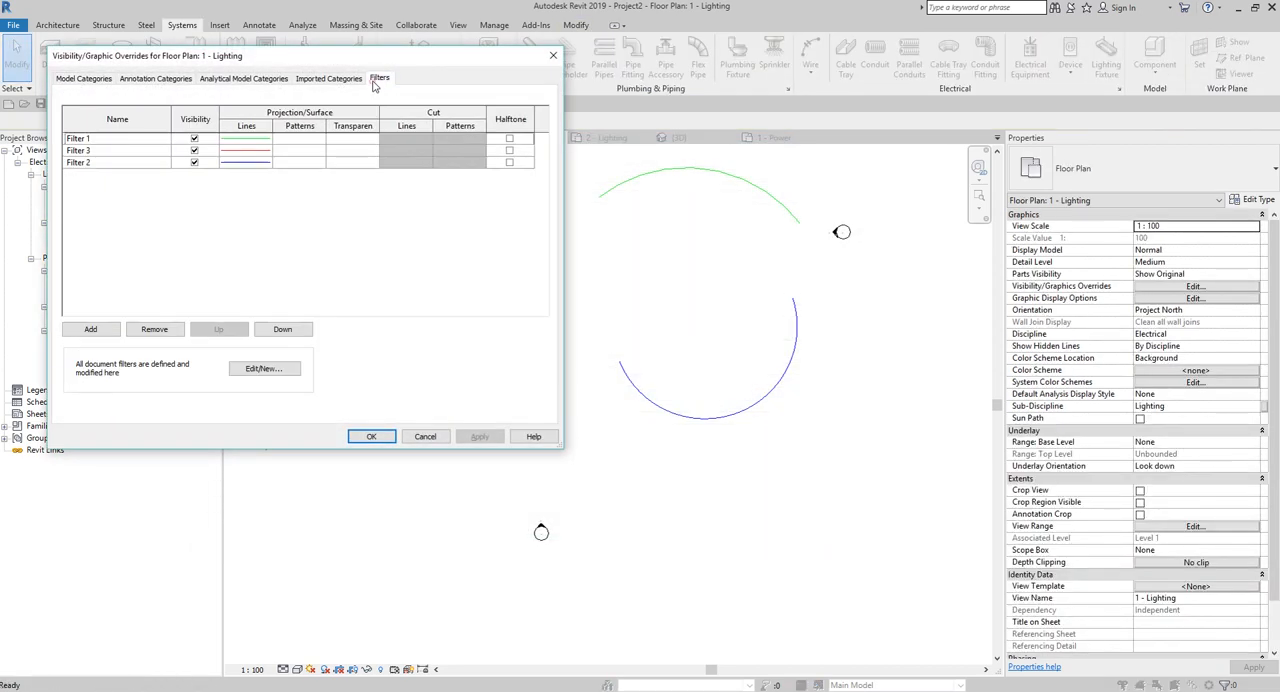
left_click(272, 371)
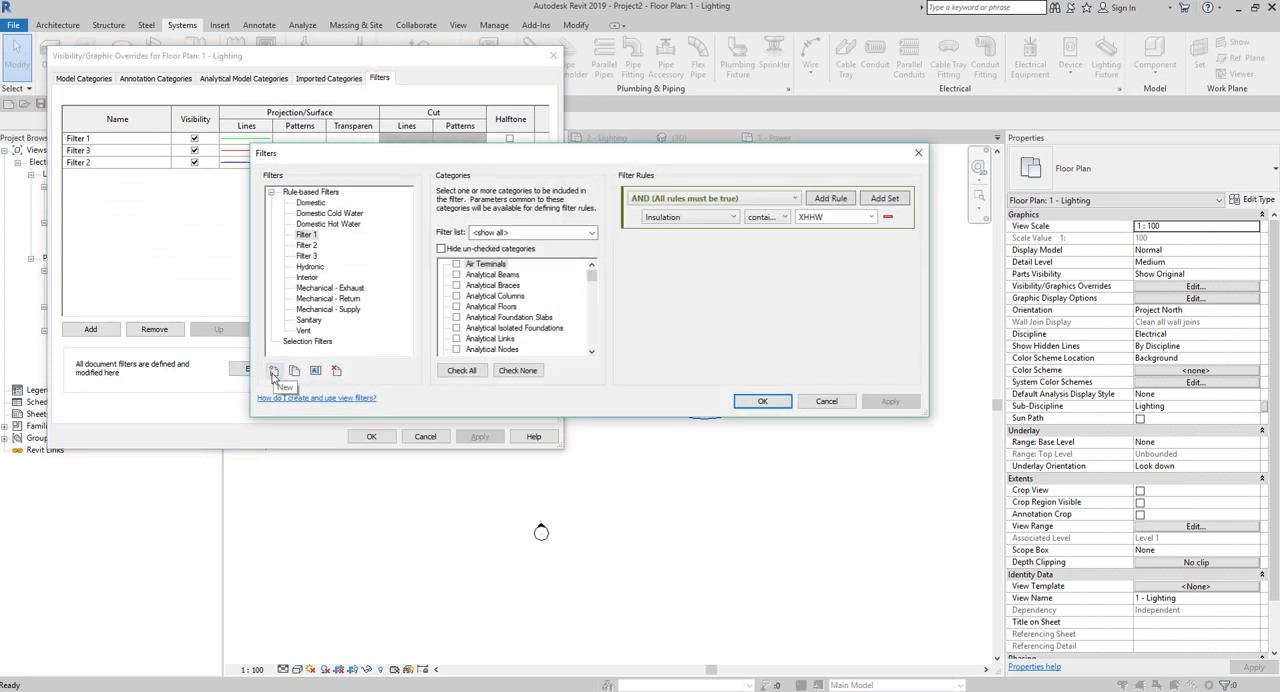
left_click(272, 371)
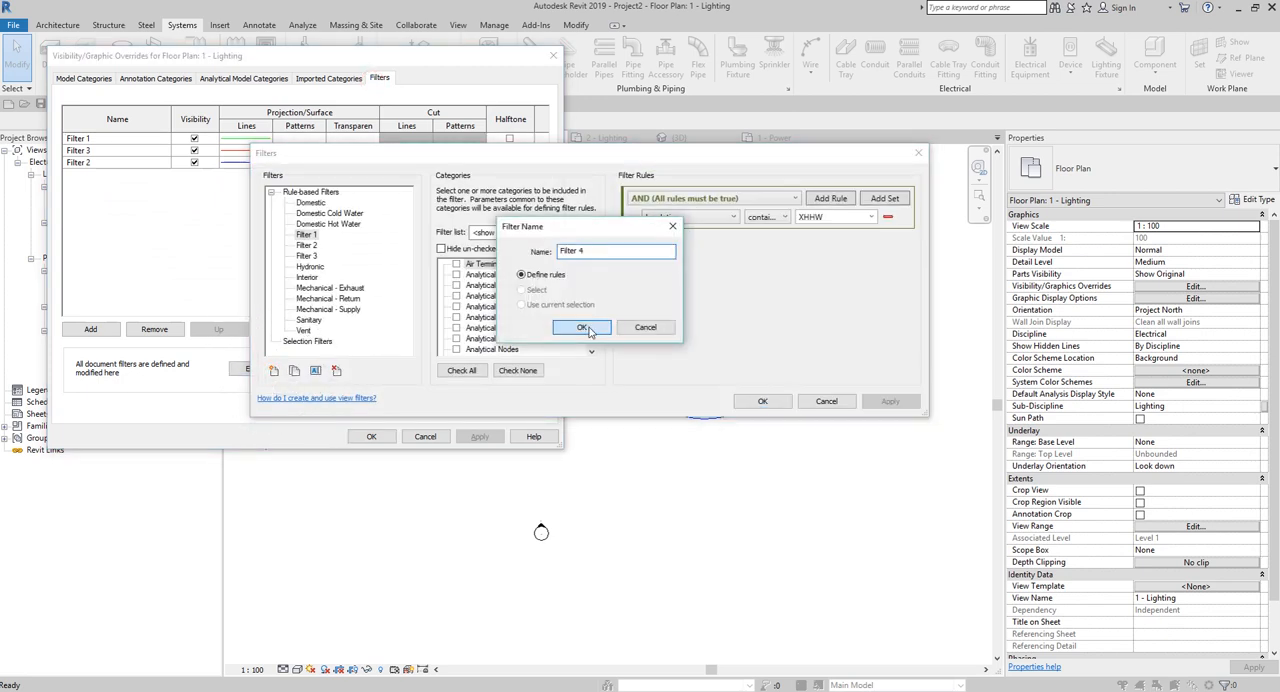
left_click(583, 328)
left_click_drag(591, 272, 591, 342)
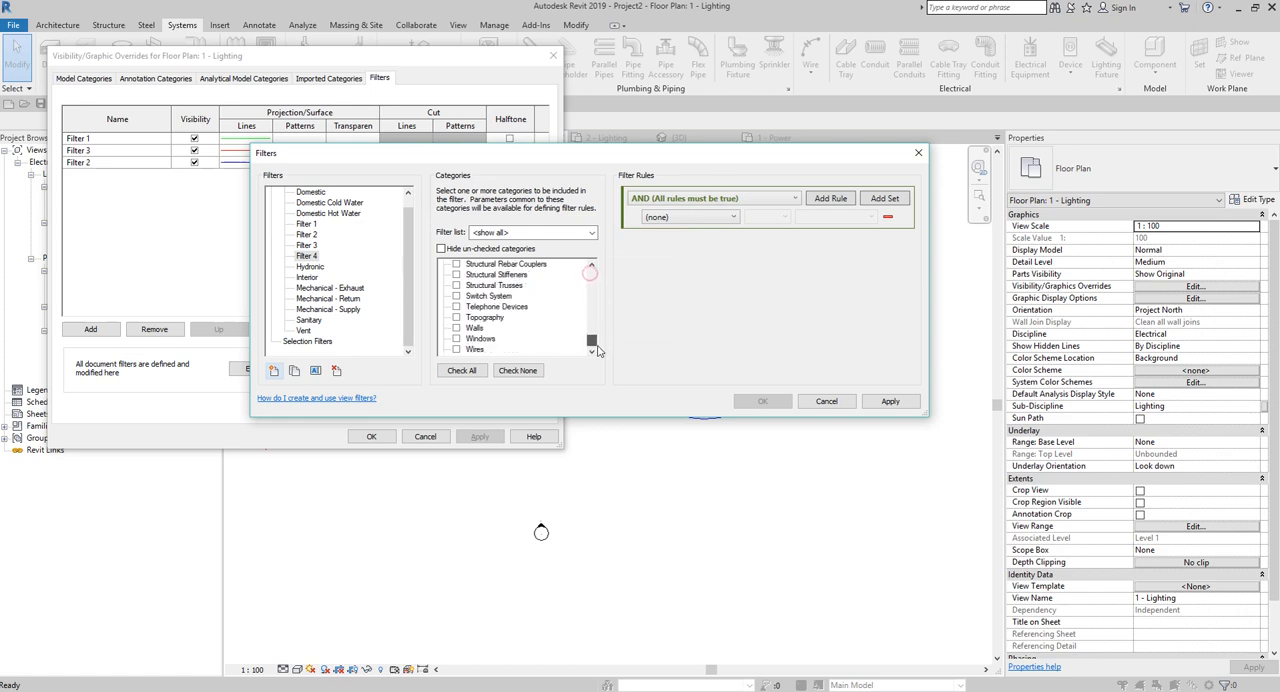
left_click(462, 349)
left_click(457, 349)
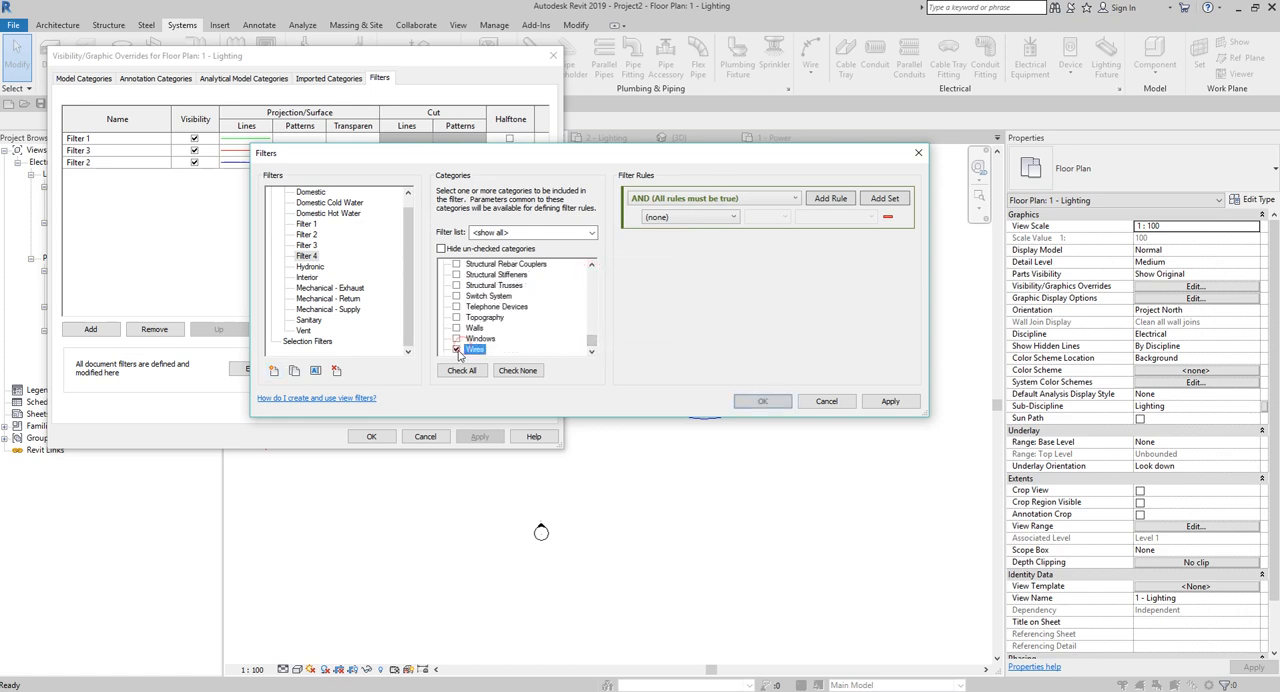
Examine the wire parameters available for Filter 4's rule and cancel the filter definition.
left_click(686, 218)
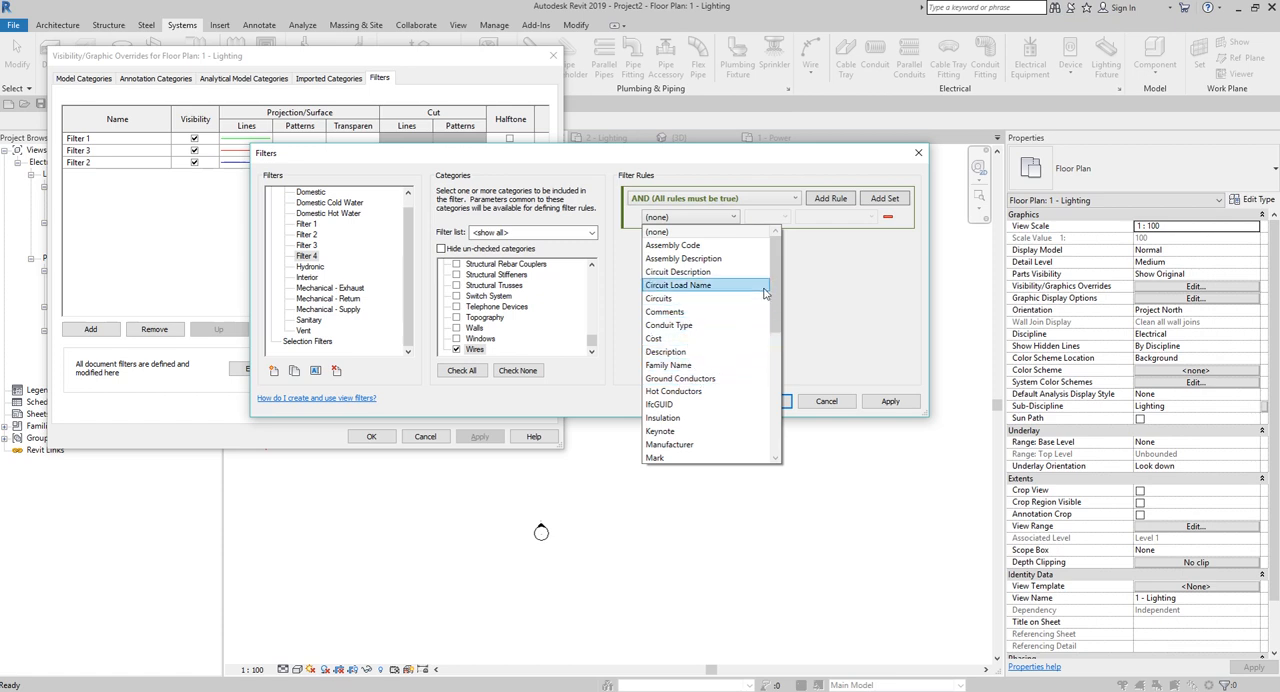
left_click_drag(775, 290, 784, 345)
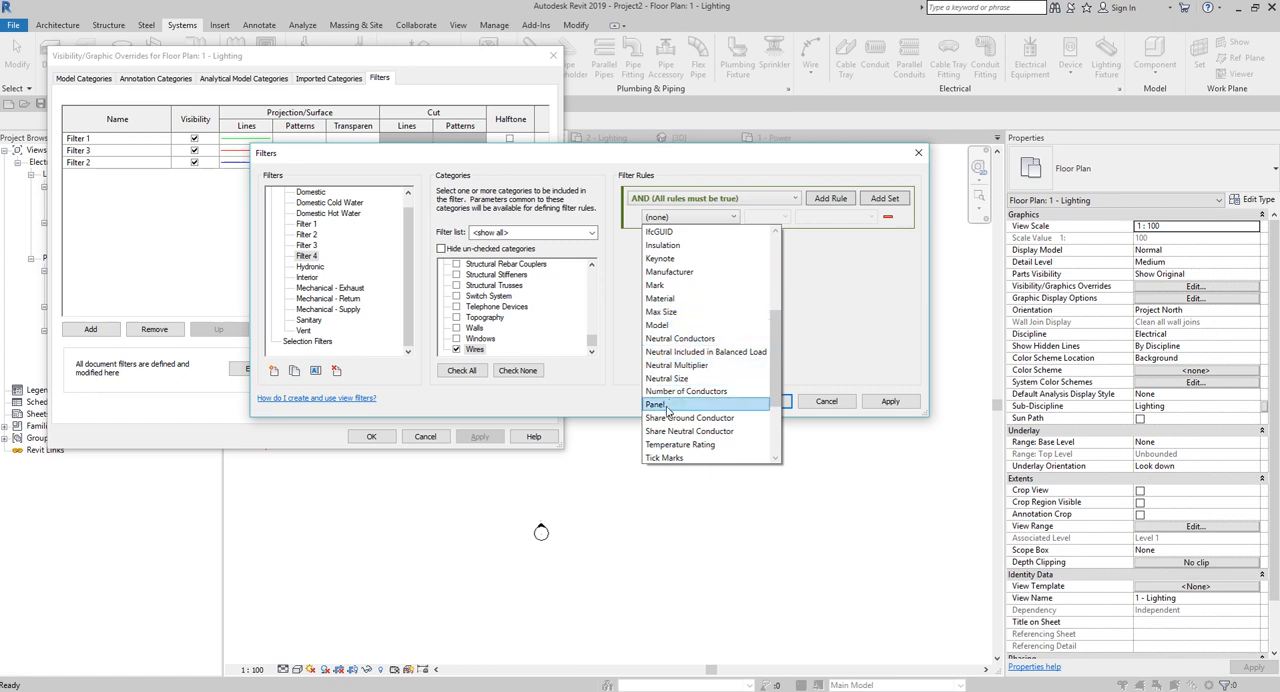
scroll(775, 373, "down", 3)
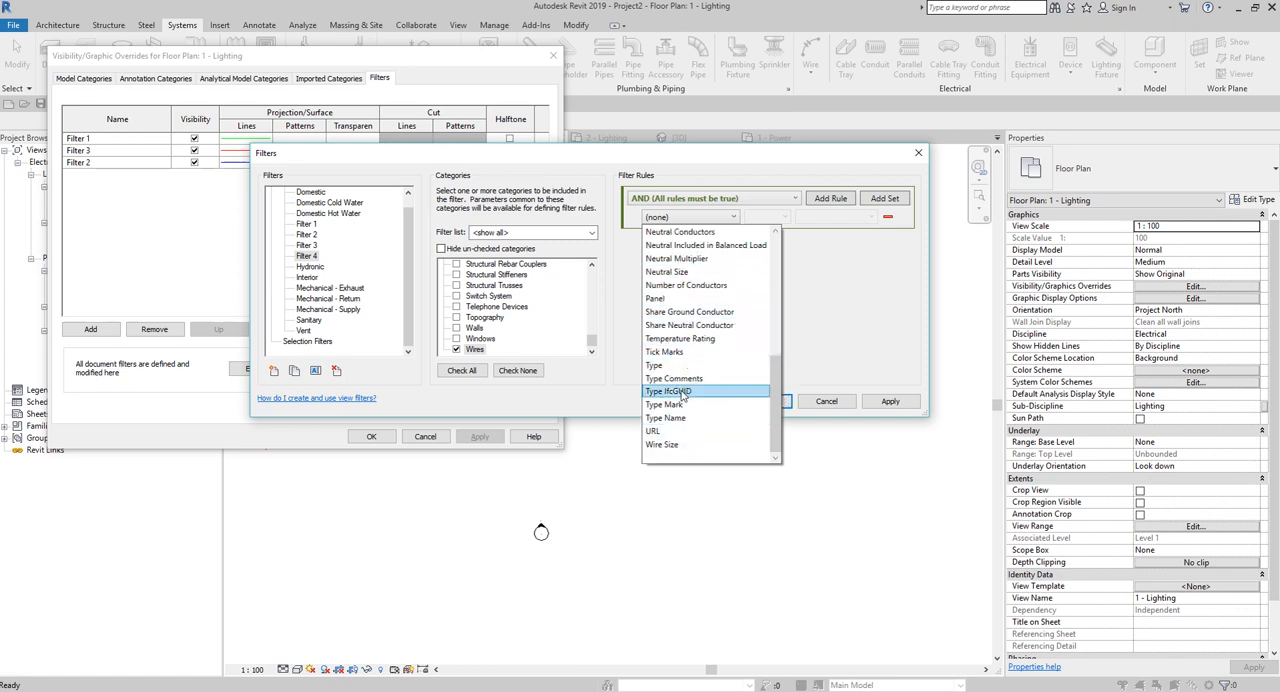
left_click_drag(775, 382, 797, 257)
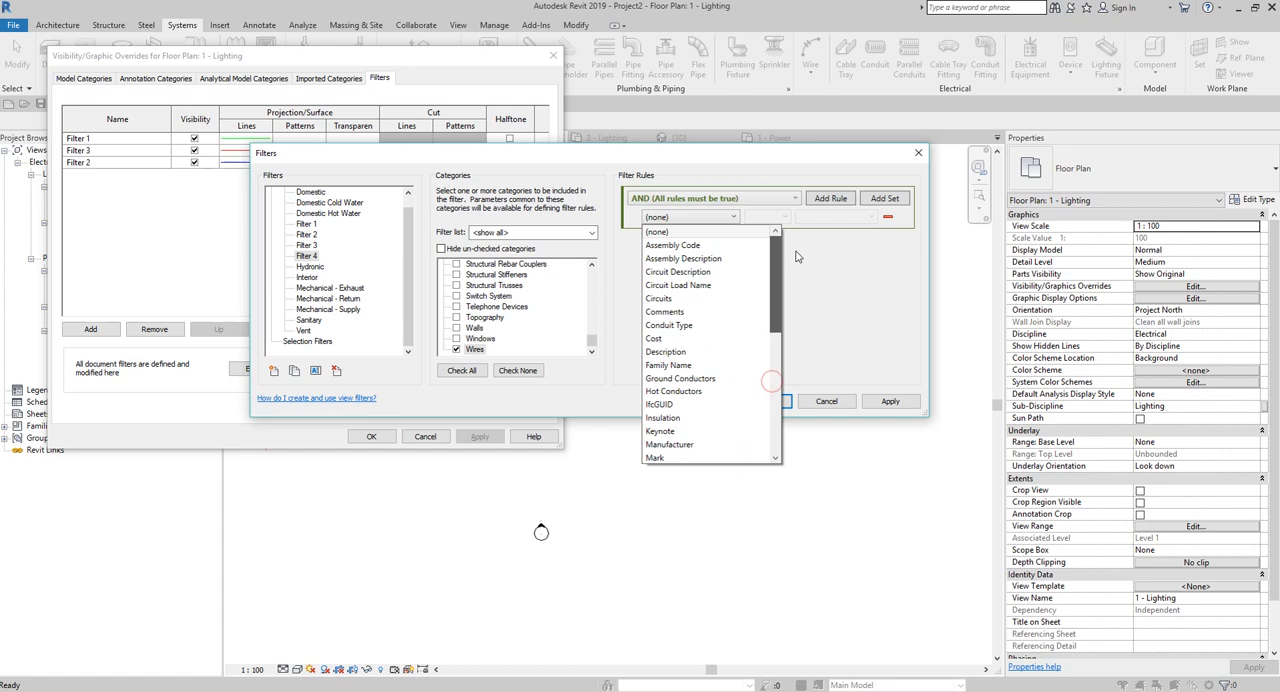
left_click(775, 165)
left_click(826, 401)
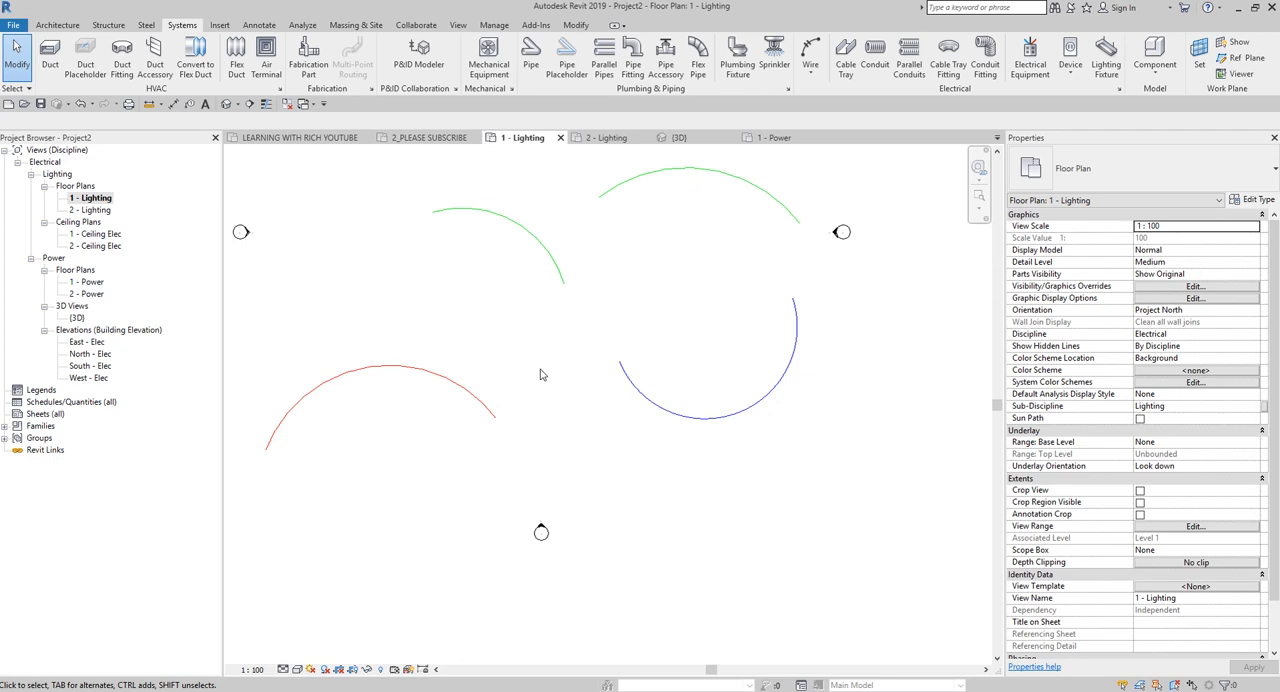
Review the Wires category overrides and the filter overrides of the 1 - Lighting plan, and close the settings without changes.
key("v")
key("g")
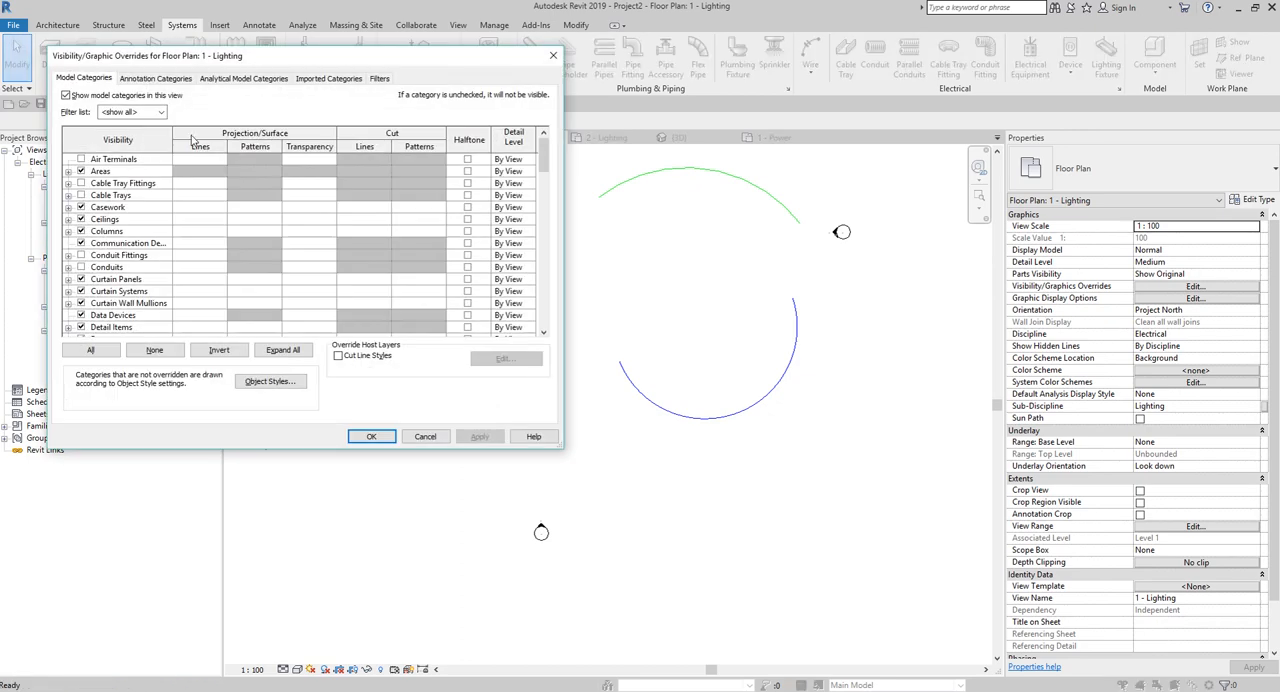
left_click(124, 303)
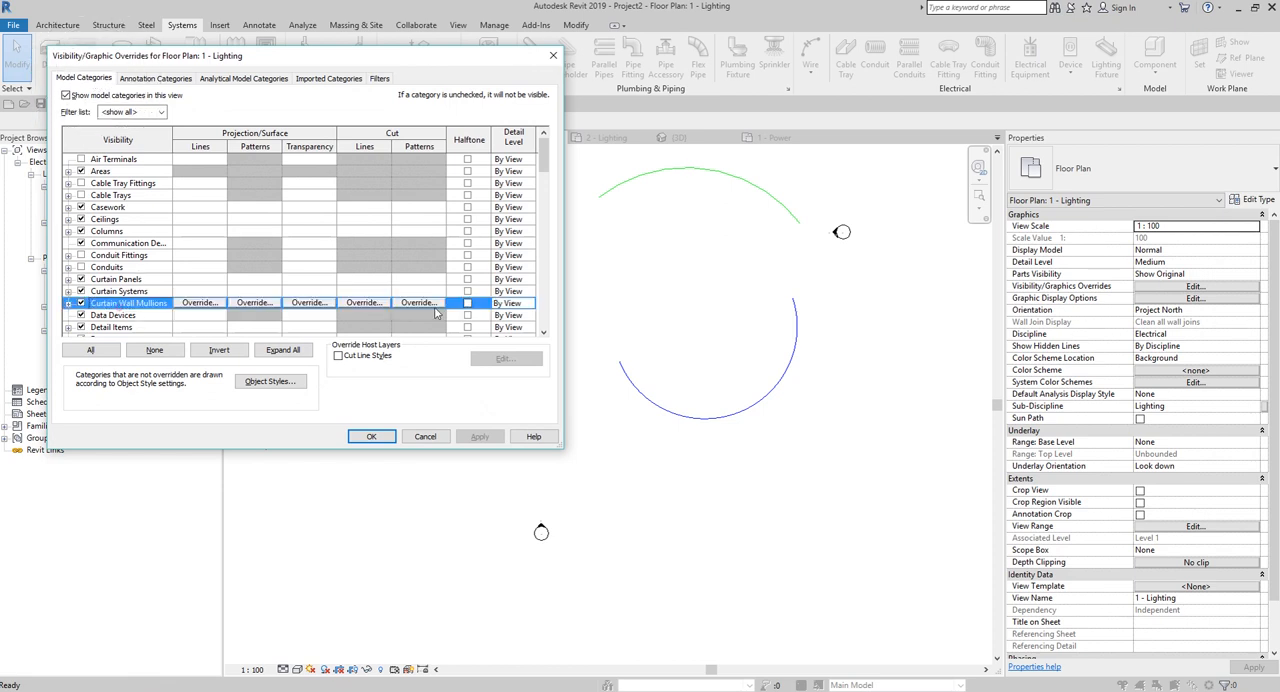
scroll(537, 163, "down", 12)
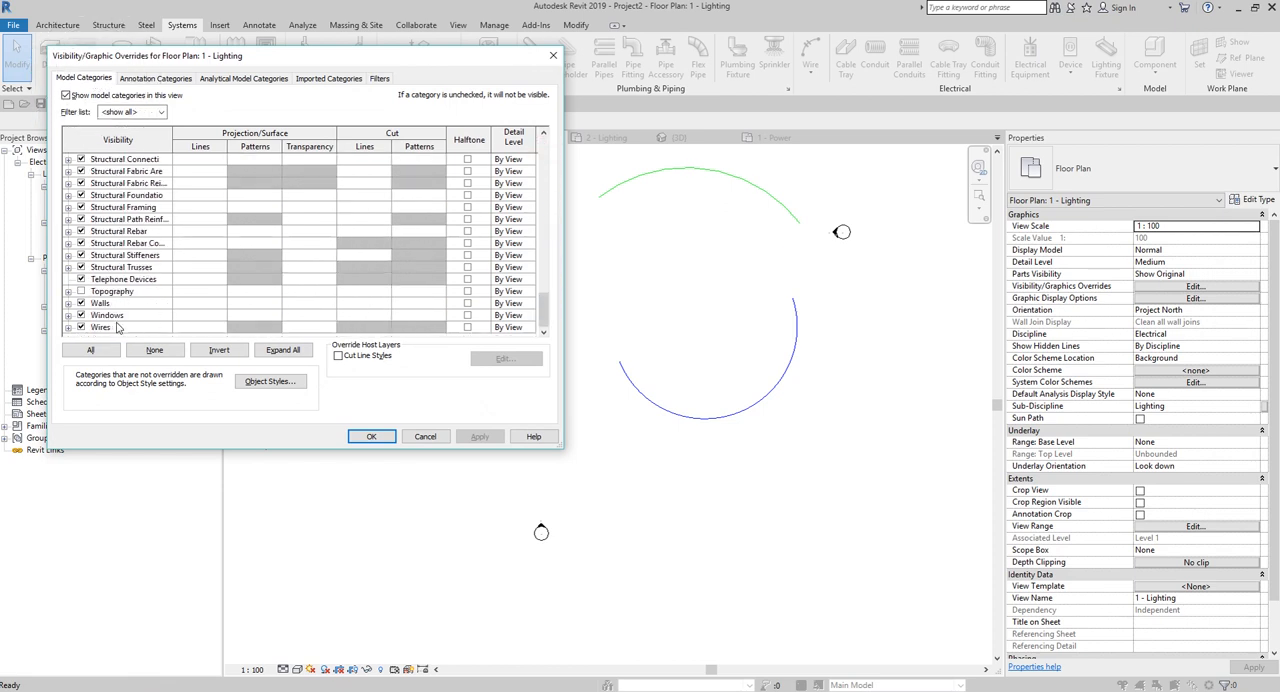
left_click(117, 327)
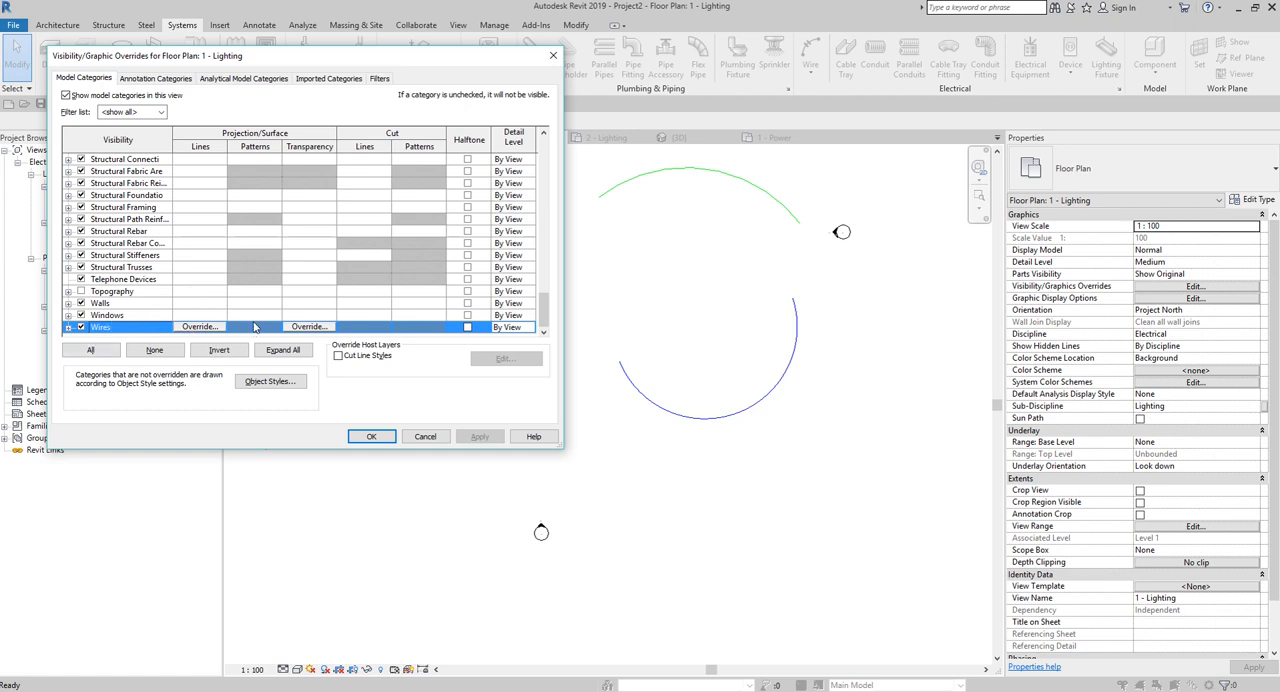
left_click(380, 80)
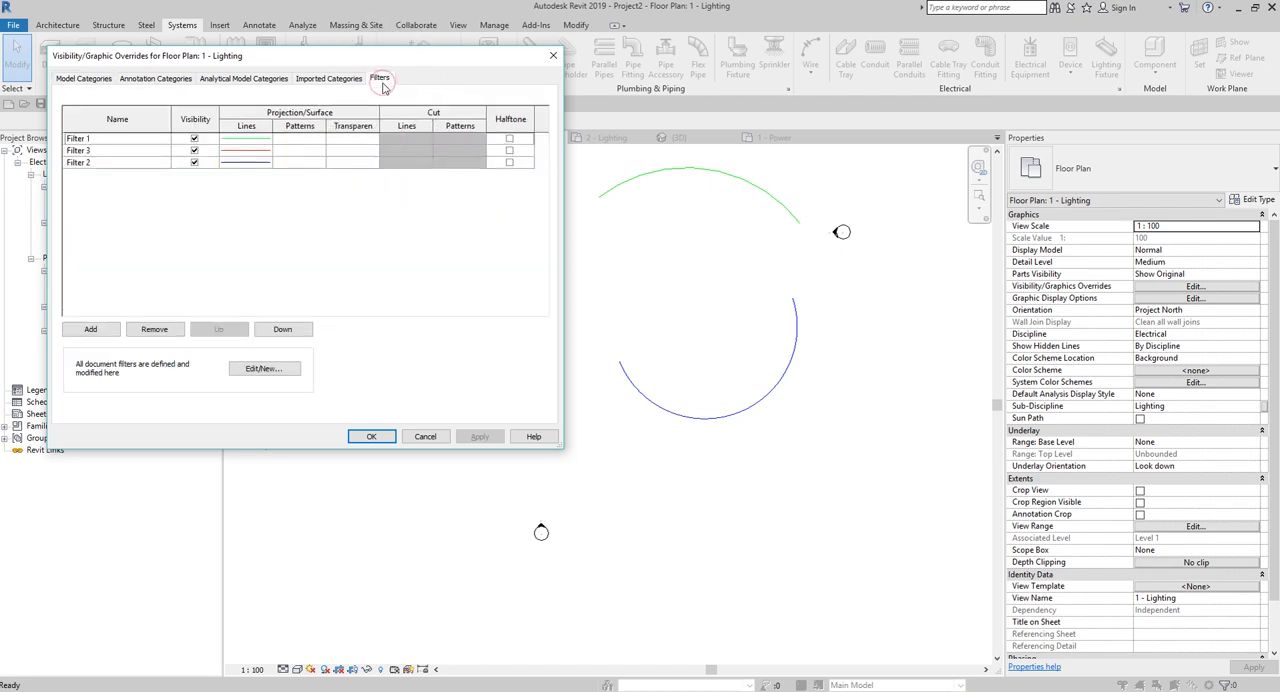
left_click_drag(470, 59, 571, 239)
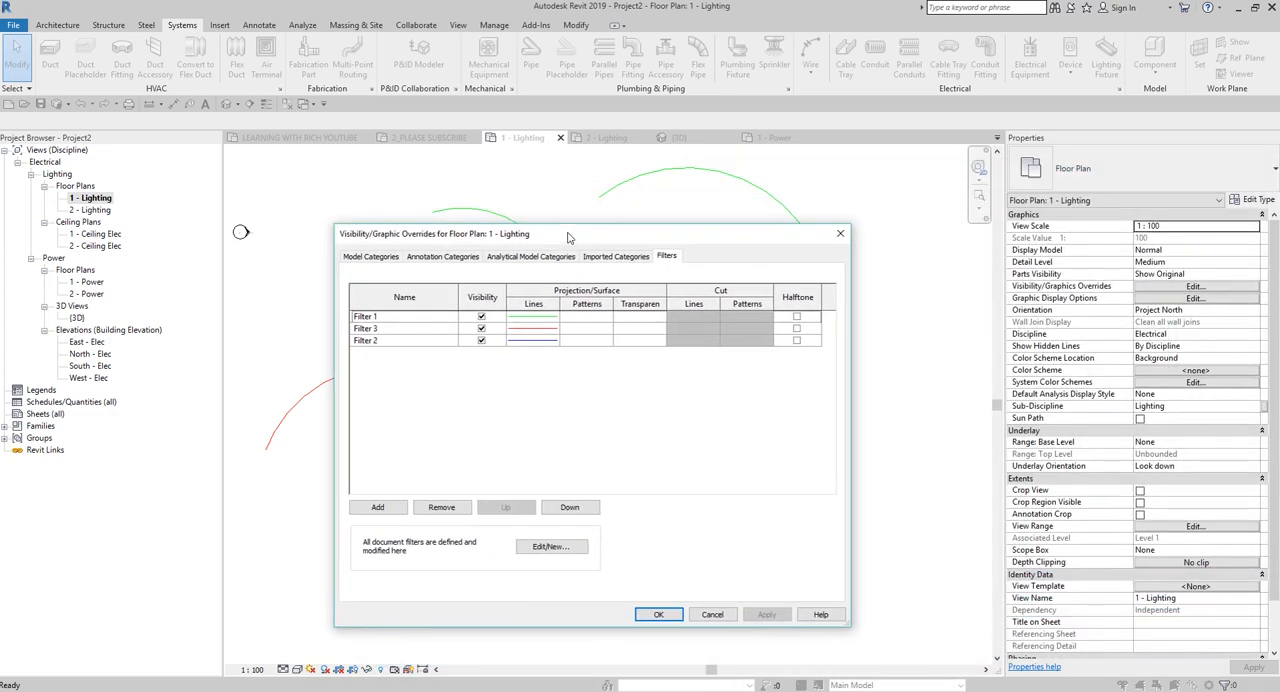
left_click(840, 233)
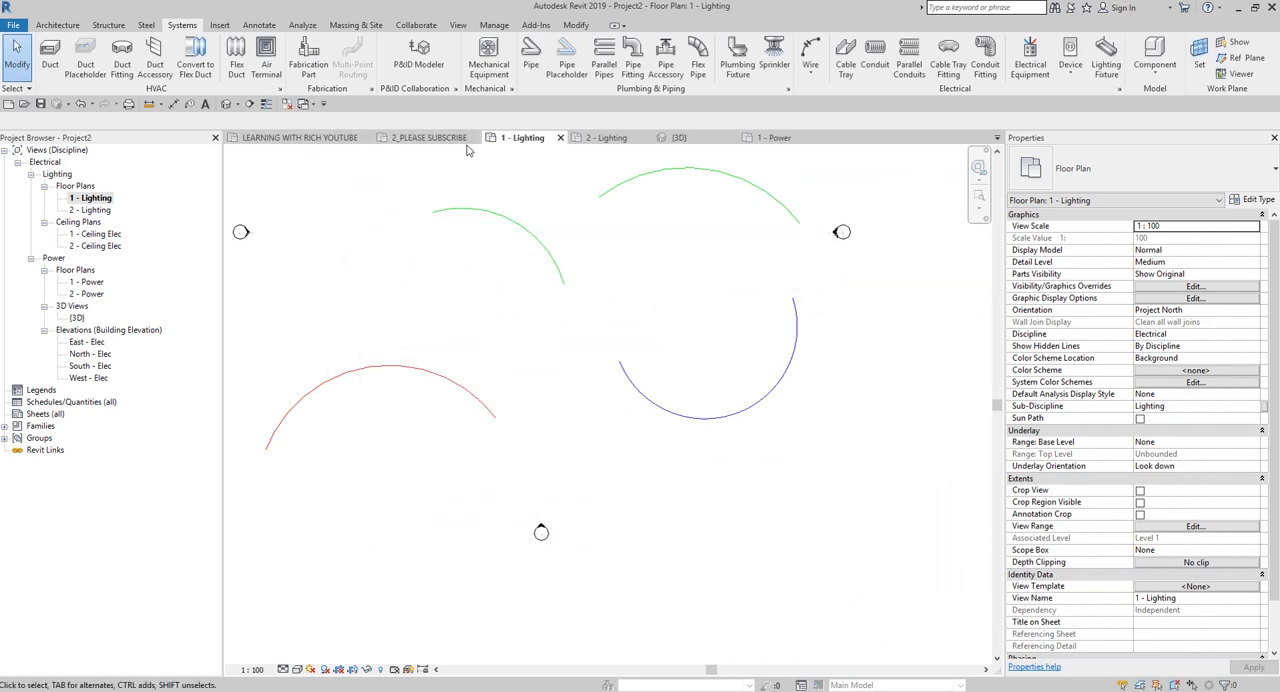